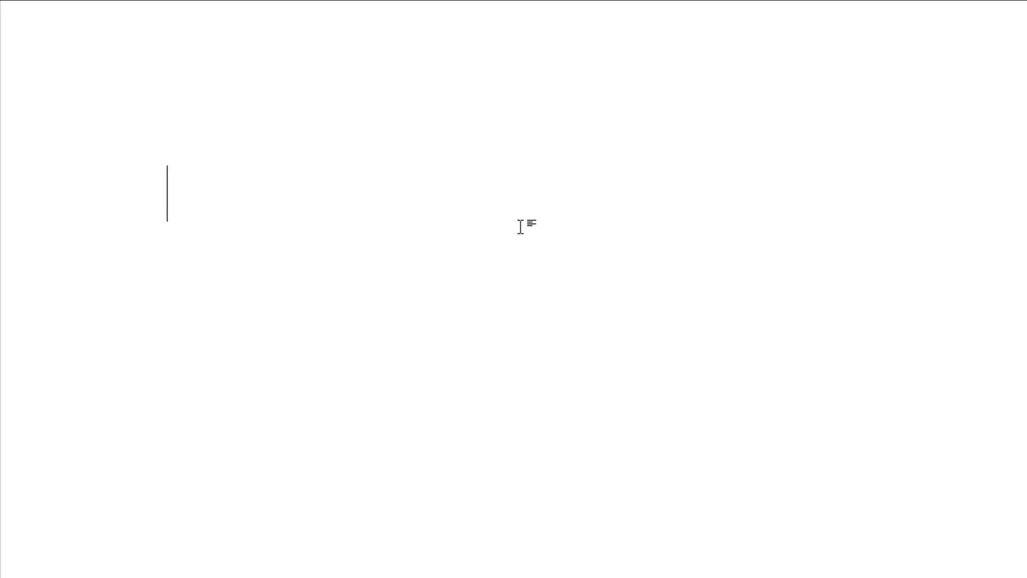
- Write the document's first line as a person's first name in capitals followed by "IS BAD GIRL"
type("SURA")
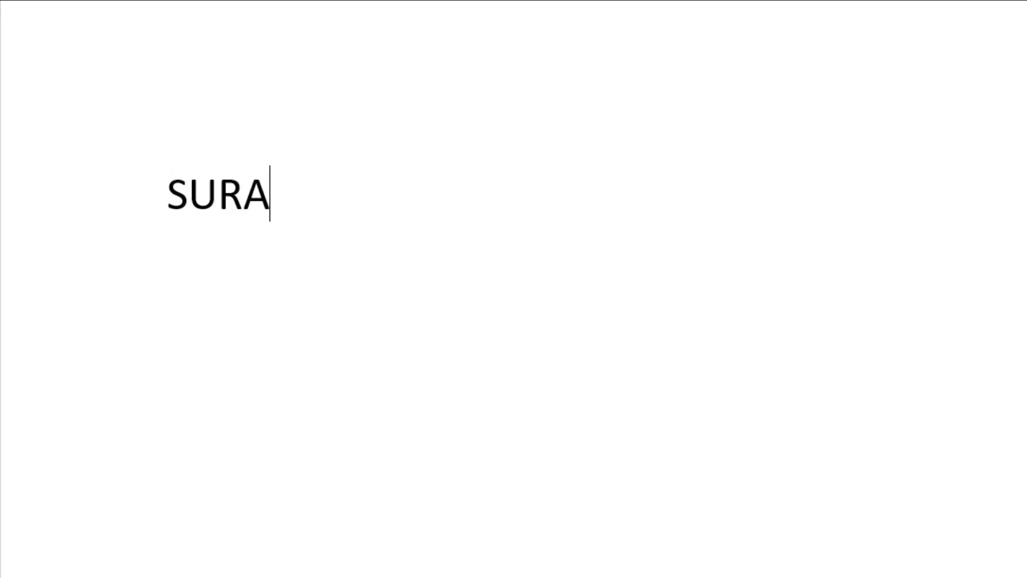
type("J IS GO")
key("BackSpace")
key("BackSpace")
type("BAD BOY")
key("BackSpace")
key("BackSpace")
key("BackSpace")
type("GIRL ")
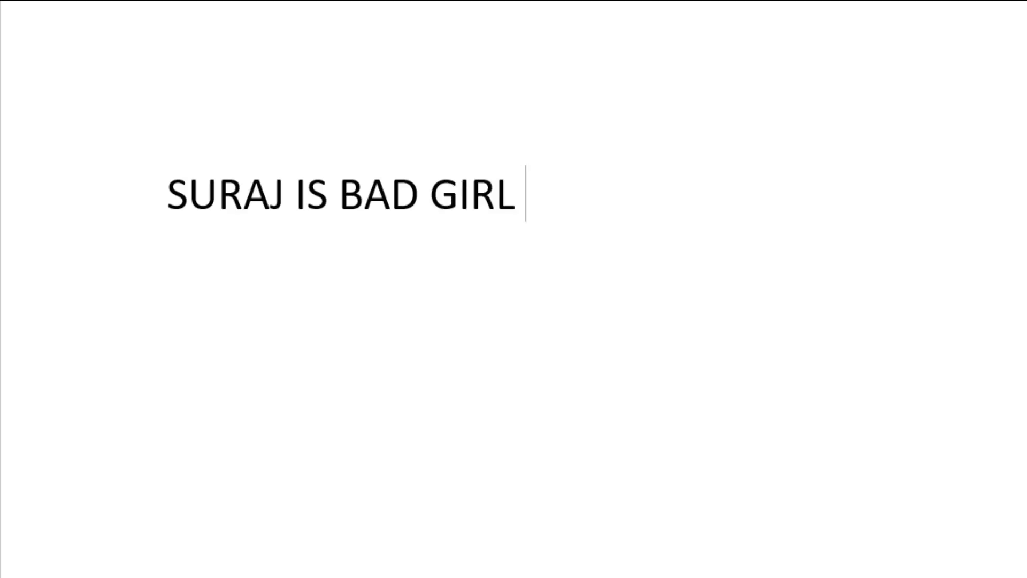
- Add a second line below with another person's first name in capitals followed by "IS BAD GIRL"
type("ANUJ IS GO")
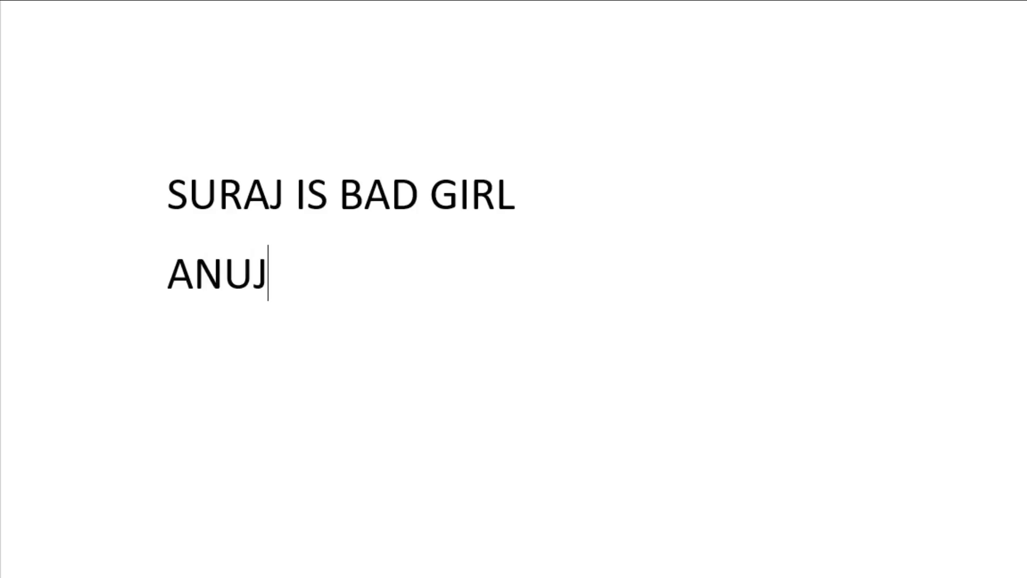
key("BackSpace")
key("BackSpace")
type("BAD BOY")
key("BackSpace")
key("BackSpace")
key("BackSpace")
type("GIRL")
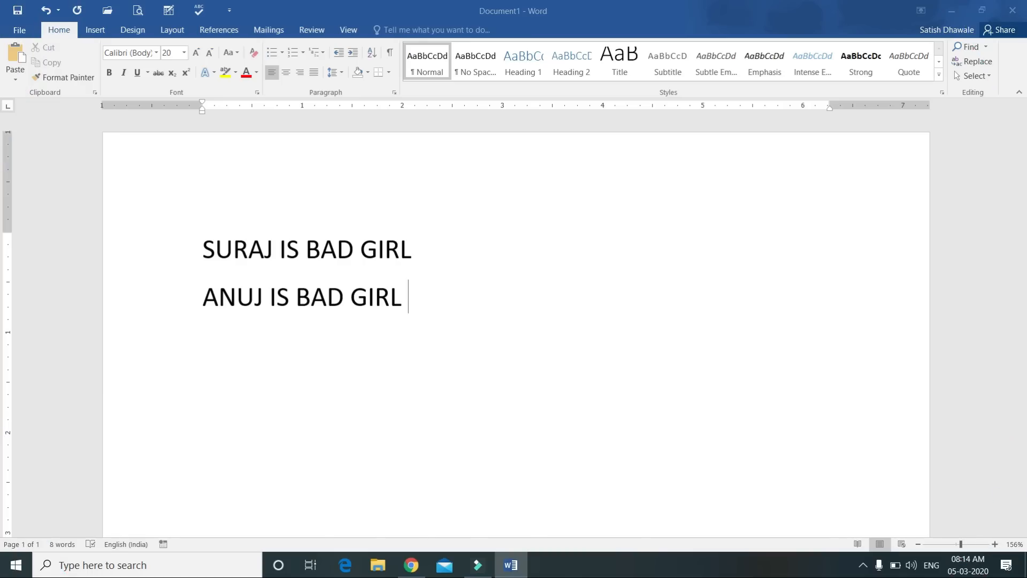
- Put an outside border around the second line of text, and place the cursor below the box
left_click_drag(429, 300, 164, 293)
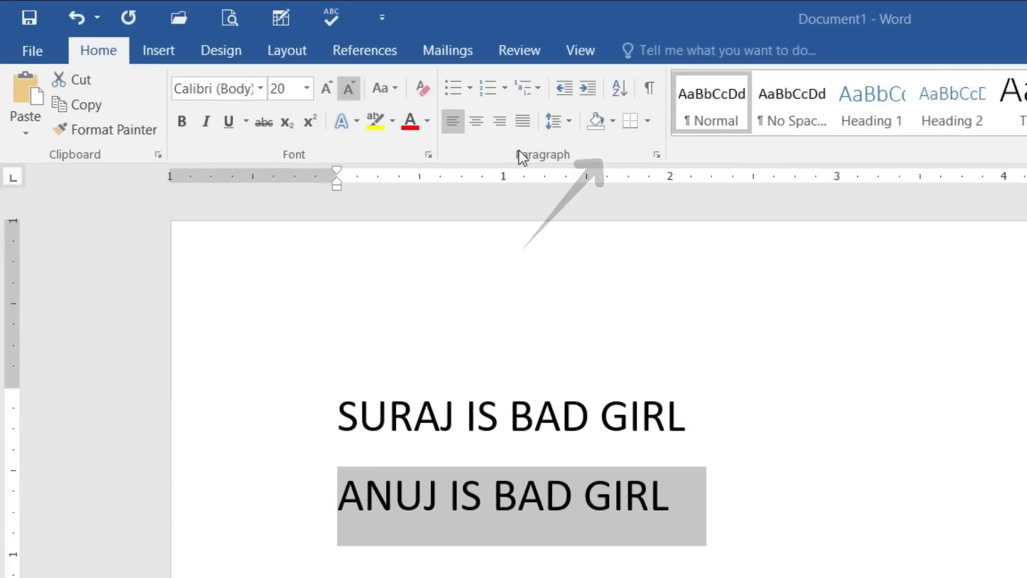
left_click(648, 120)
left_click(561, 571)
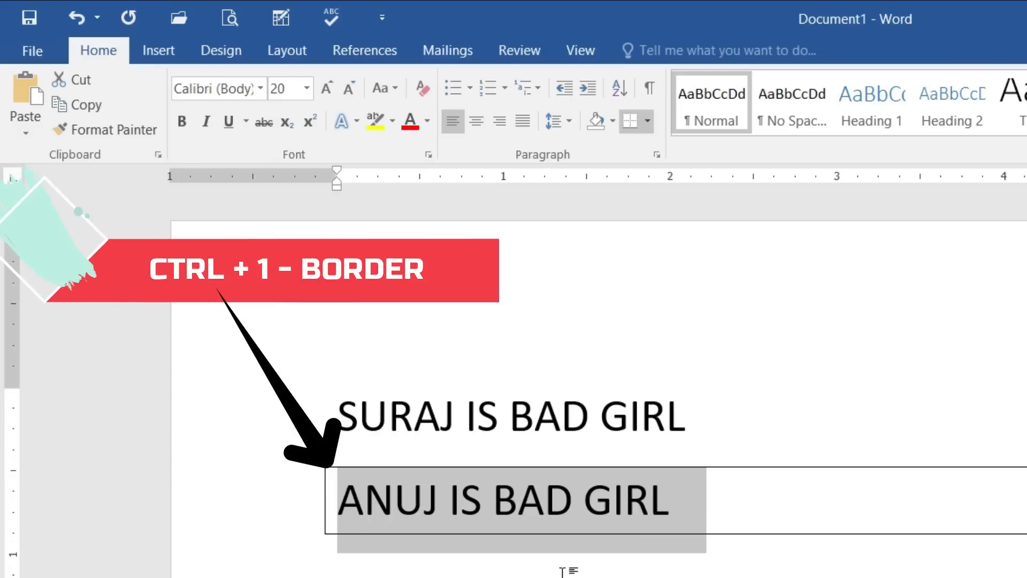
left_click(515, 498)
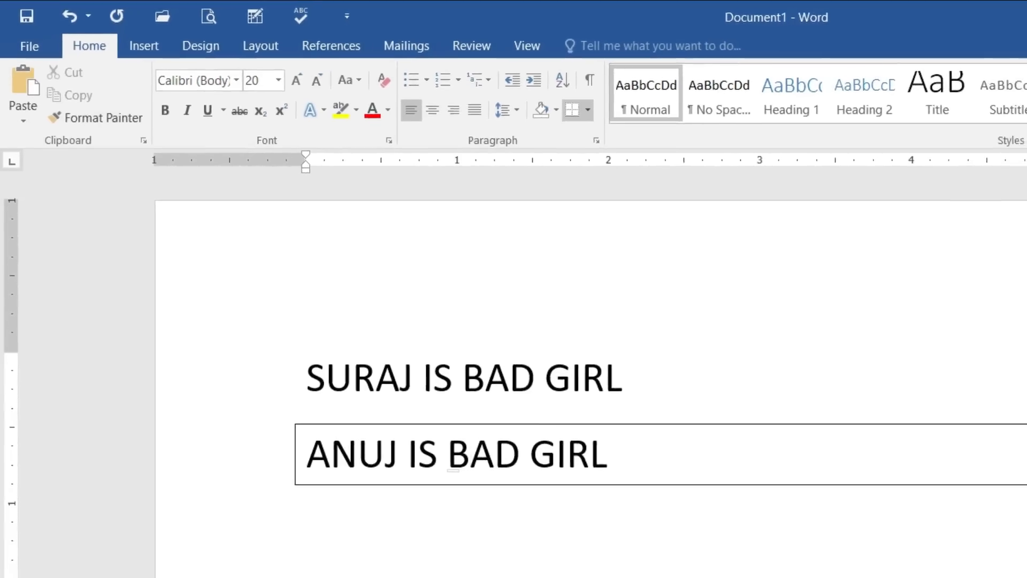
left_click(292, 543)
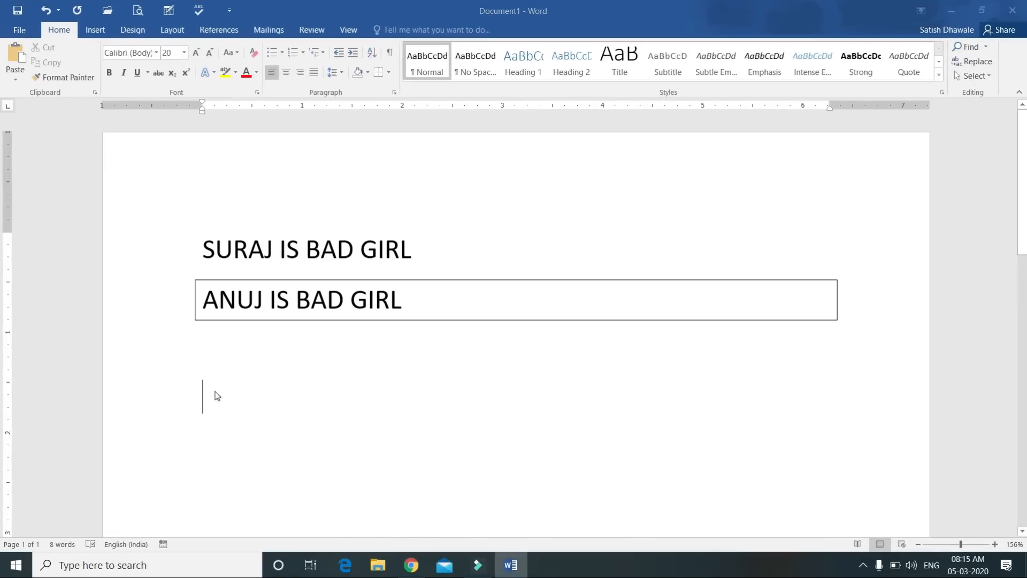
- Open the Insert Picture dialog on the Pictures folder and cancel it without inserting a picture
key("alt+n")
key("p")
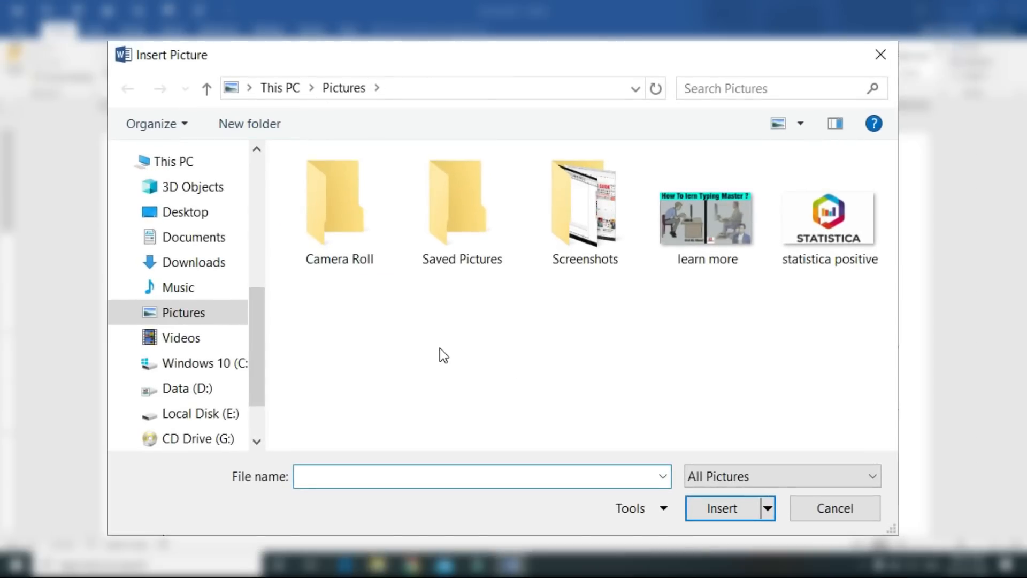
key("Escape")
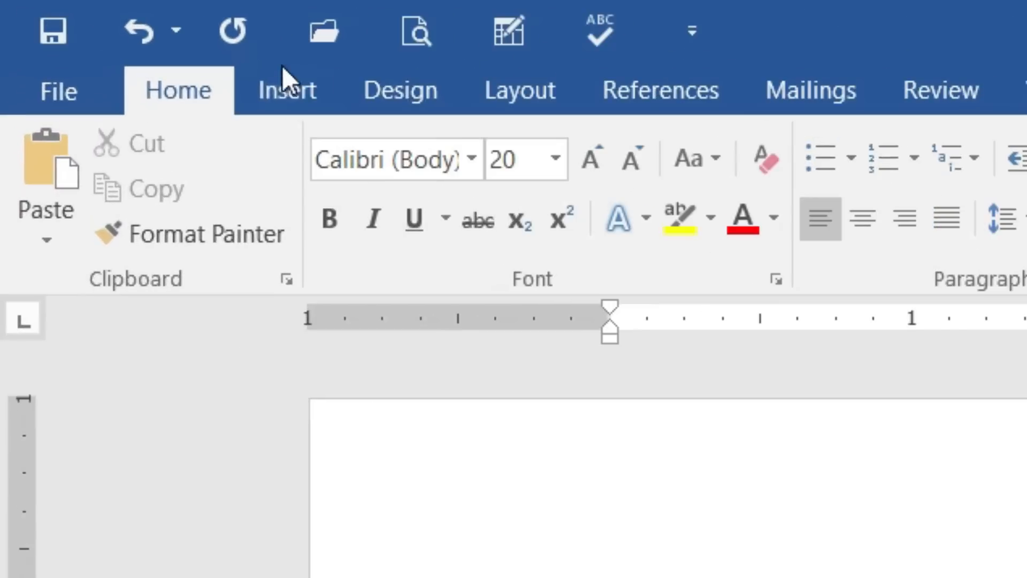
left_click(287, 91)
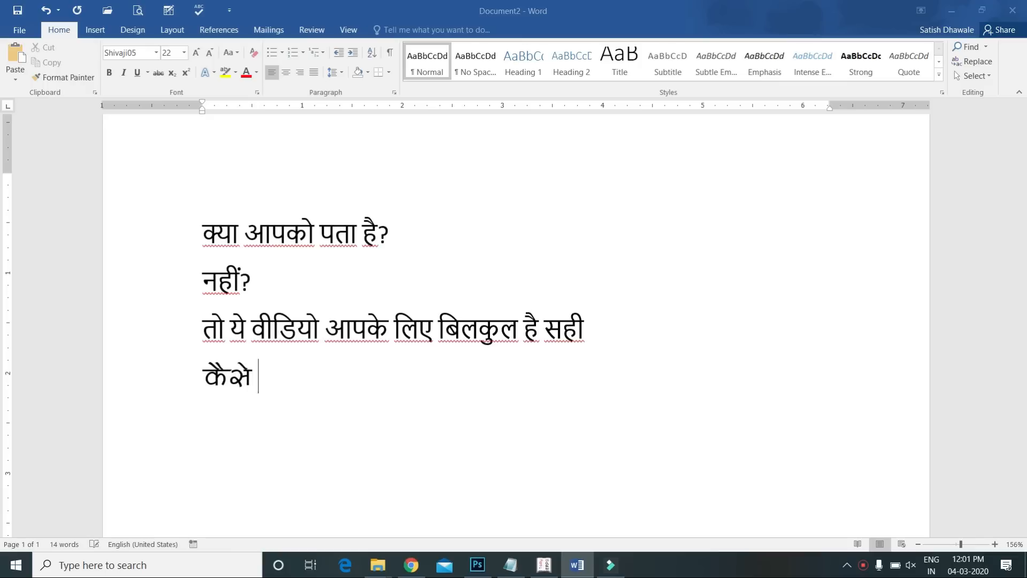
- Complete the fourth line of Hindi text in Document2 so it reads "कैसे हो आप"
type("े आप")
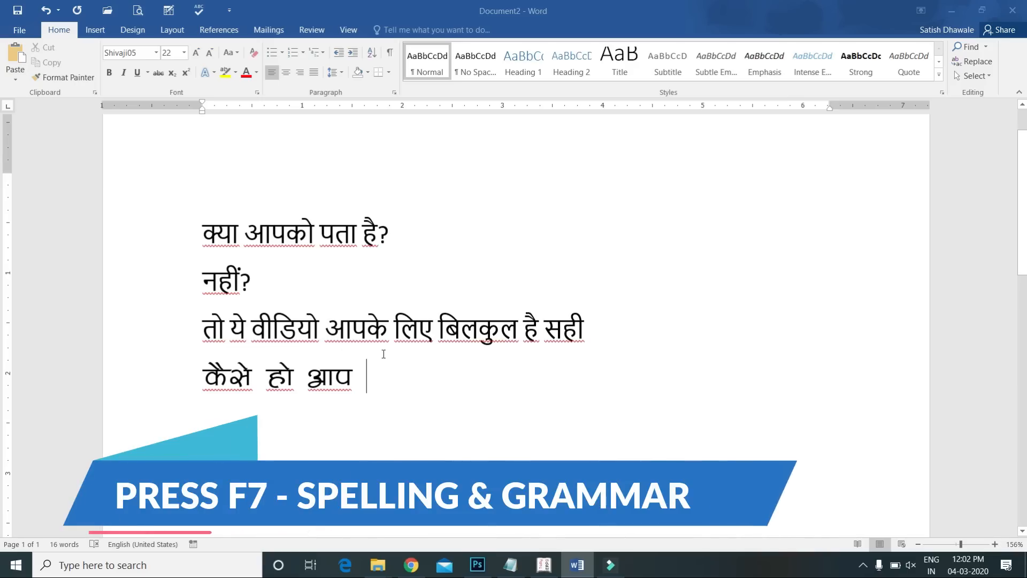
- Start the spelling and grammar check and ignore the flagged Hindi words one by one, up to "वीडियो" in the third line
key("F7")
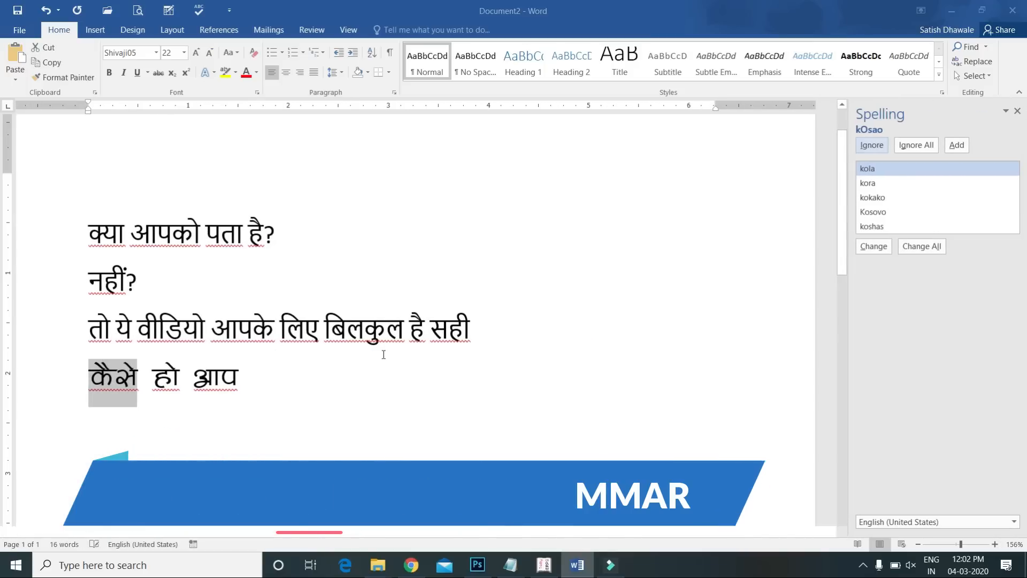
left_click(882, 144)
left_click(882, 143)
left_click(882, 144)
left_click(881, 143)
left_click(881, 144)
left_click(881, 144)
left_click(881, 145)
left_click(882, 144)
left_click(881, 144)
left_click(882, 144)
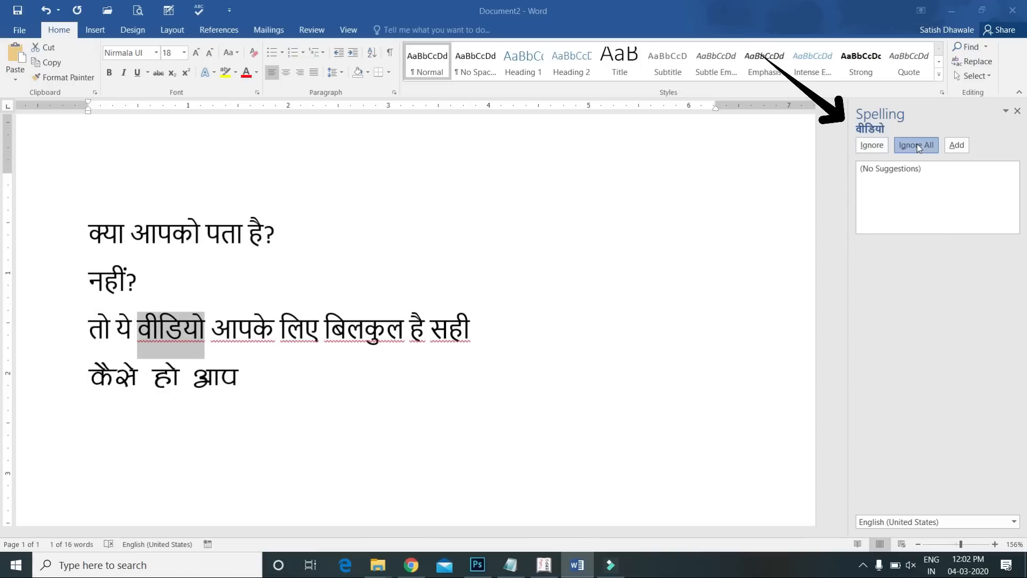
- Ignore all occurrences of the remaining flagged words from "वीडियो" through "सही" and finish the spelling check
left_click(915, 145)
left_click(915, 145)
left_click(916, 146)
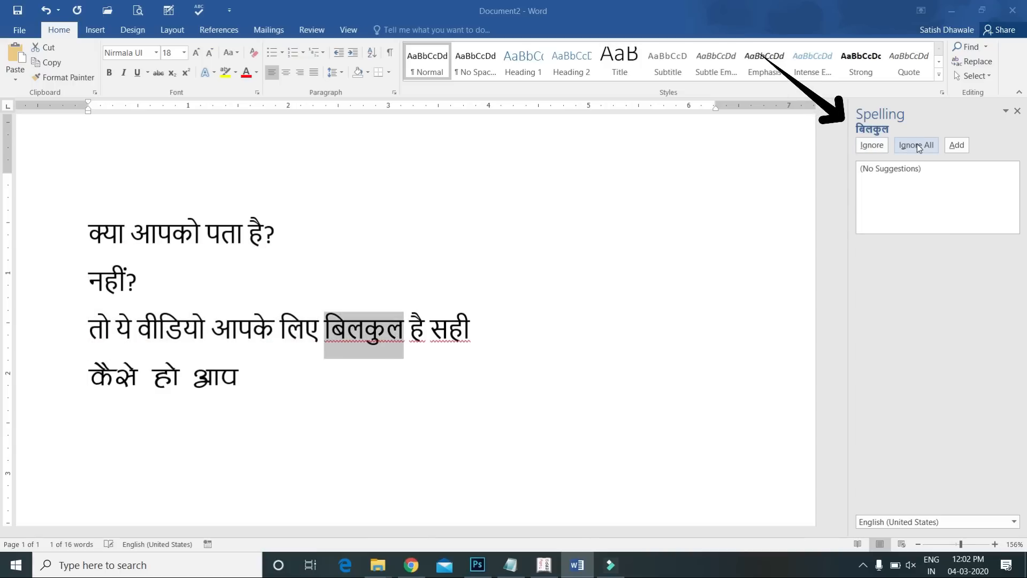
left_click(913, 146)
left_click(913, 144)
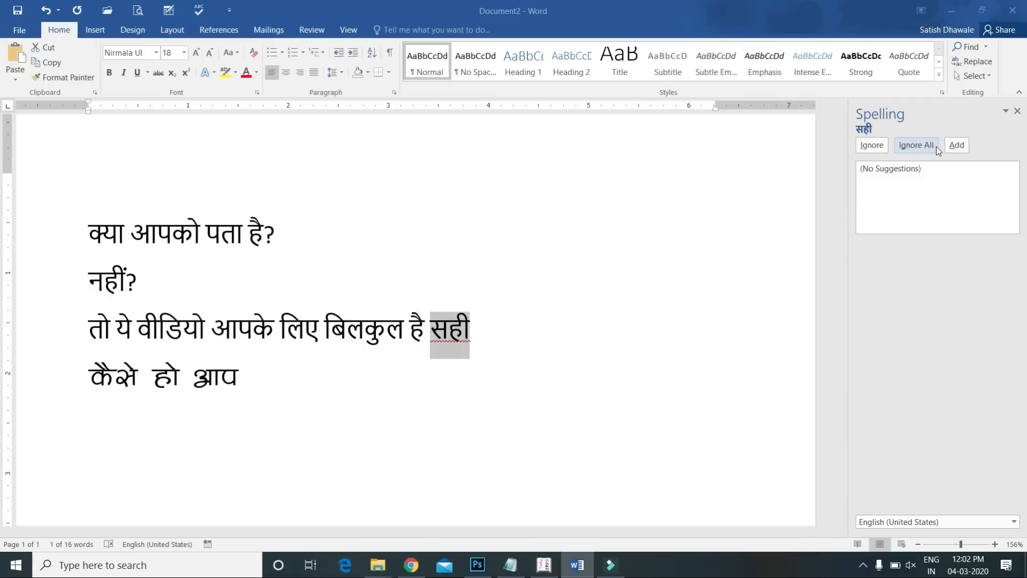
left_click(906, 146)
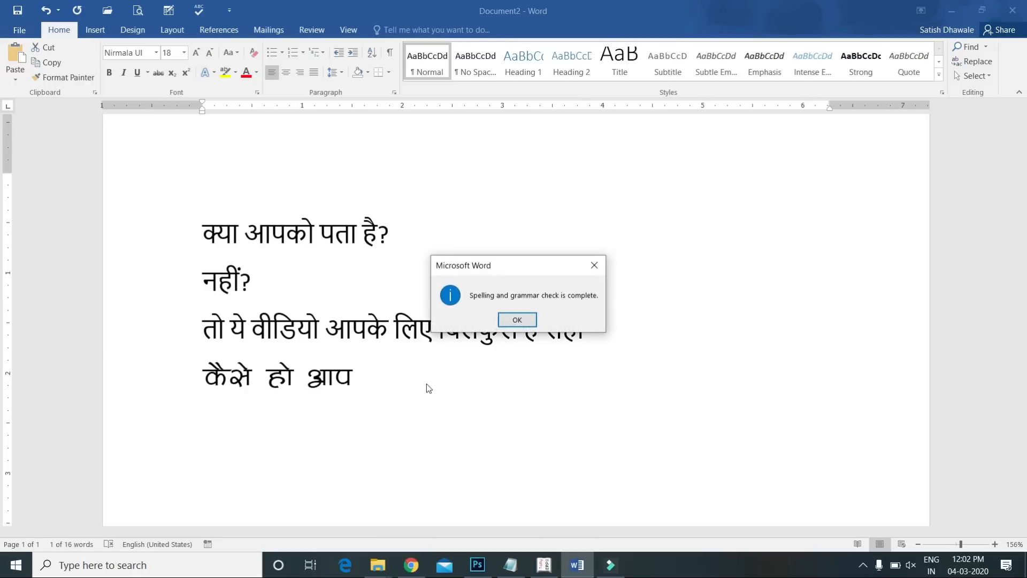
left_click(514, 319)
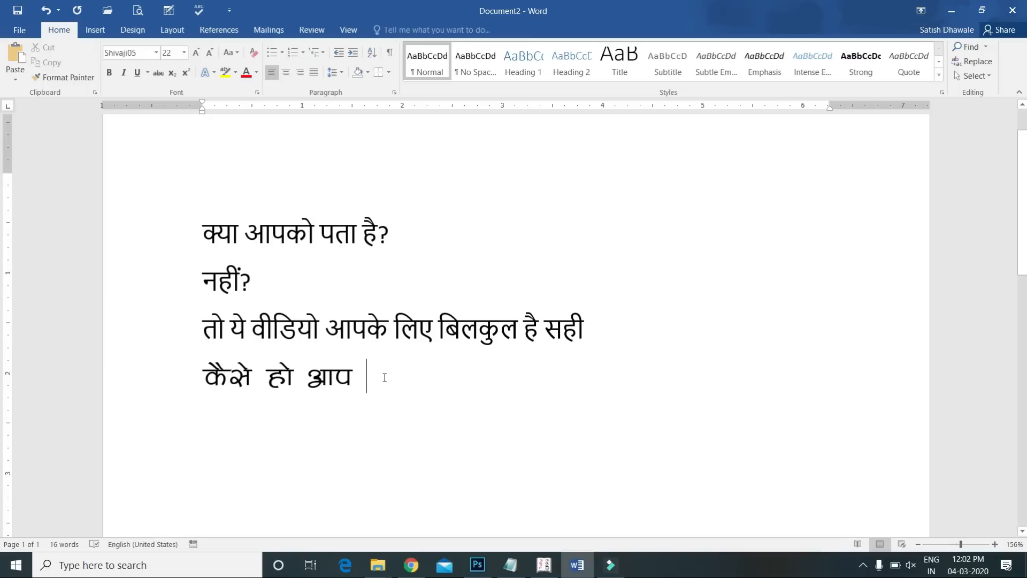
- Undo all the ignored spelling decisions in the Hindi text
key("ctrl+z")
key("ctrl+z")
key("ctrl+z")
key("ctrl+z")
key("ctrl+z")
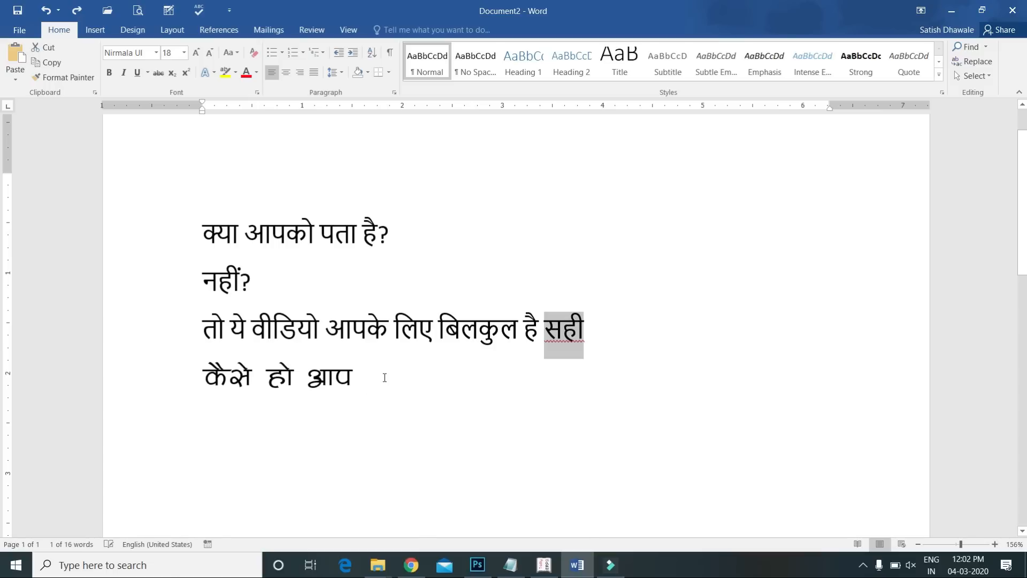
key("ctrl+z")
key("ctrl+z")
key("ctrl+z")
key("ctrl+z")
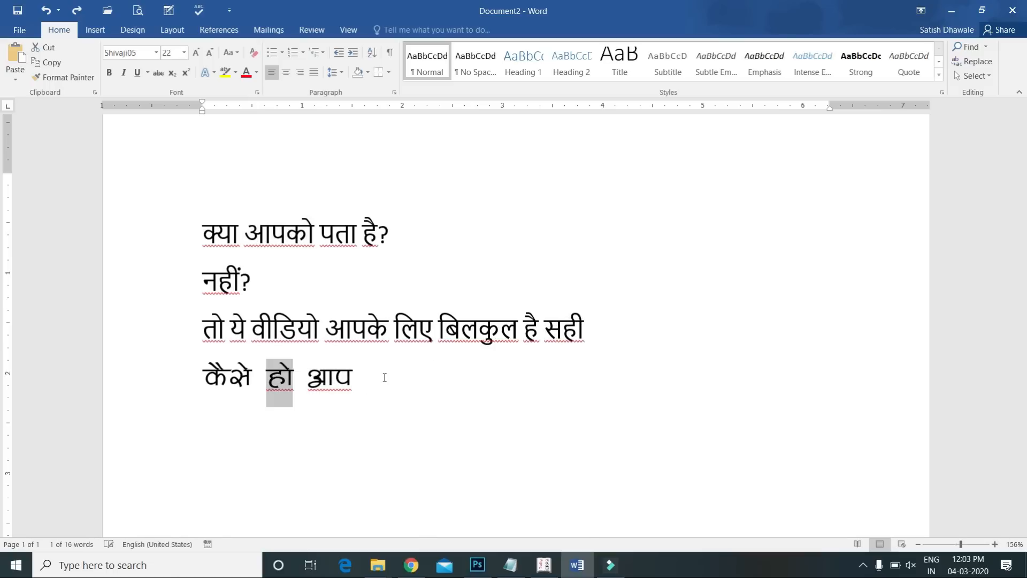
key("ctrl+z")
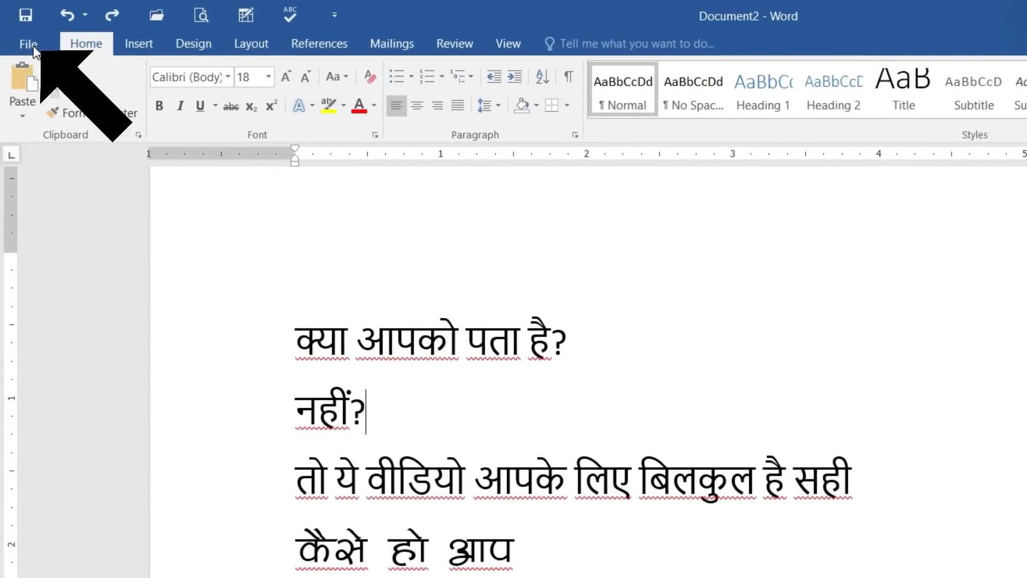
- Turn off Check spelling as you type and Mark grammar errors as you type in Word's proofing options
left_click(33, 46)
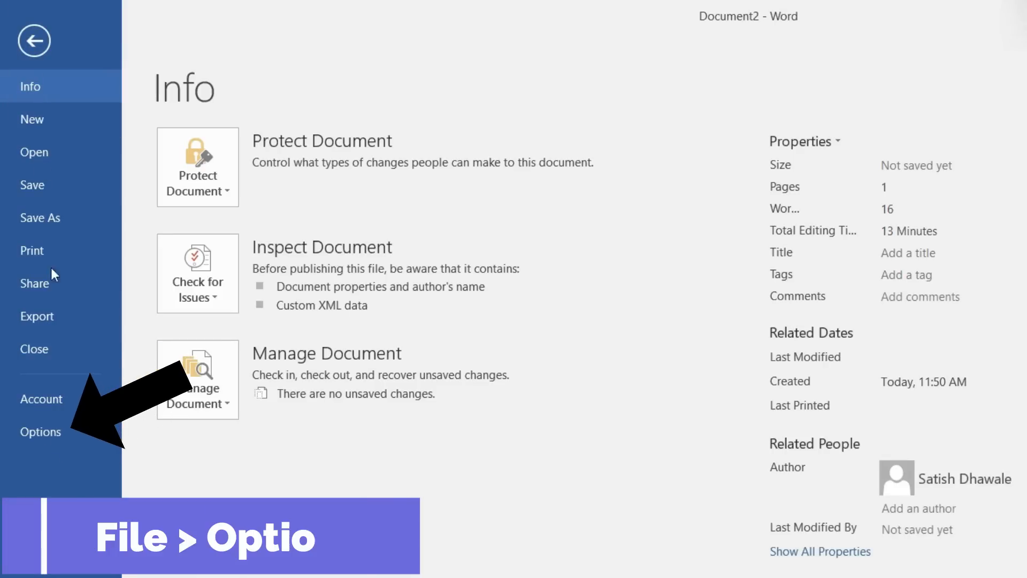
left_click(39, 433)
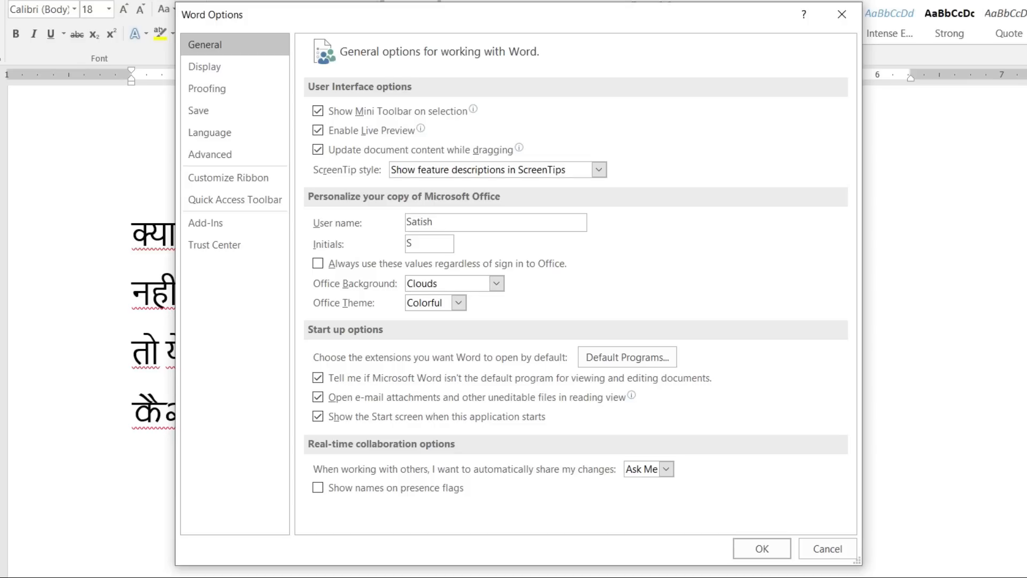
left_click(207, 90)
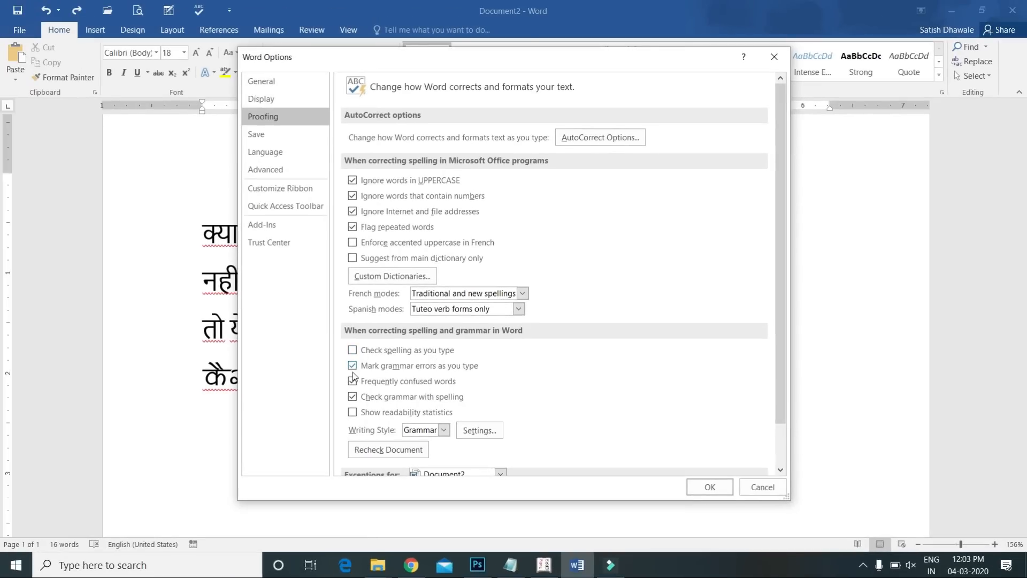
left_click(376, 369)
left_click(716, 486)
- Add a new fifth line reading "कैसे हौ आप" at the end of the Hindi text
left_click(412, 386)
key("Return")
type("कै")
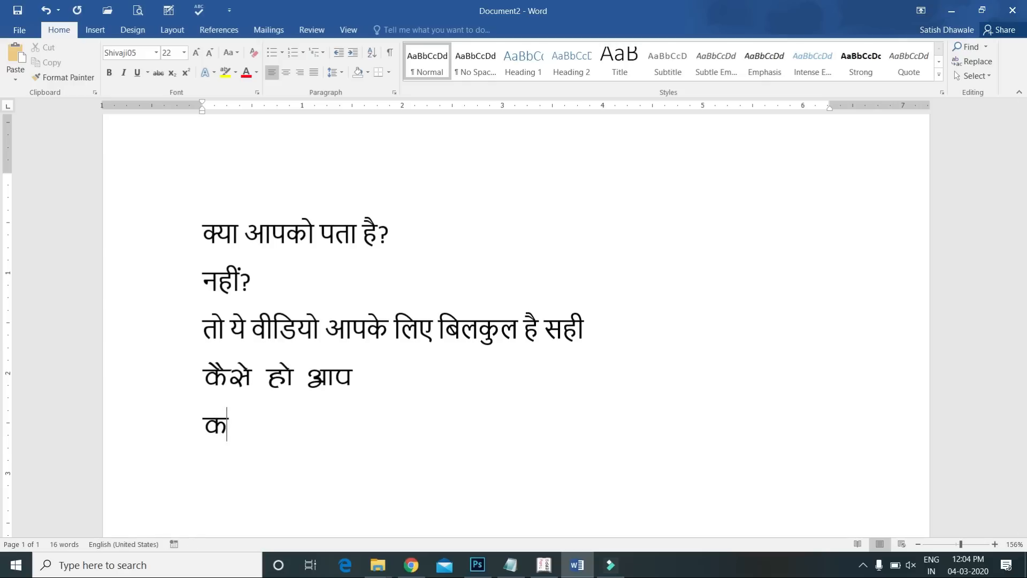
type("से ")
type("हौ")
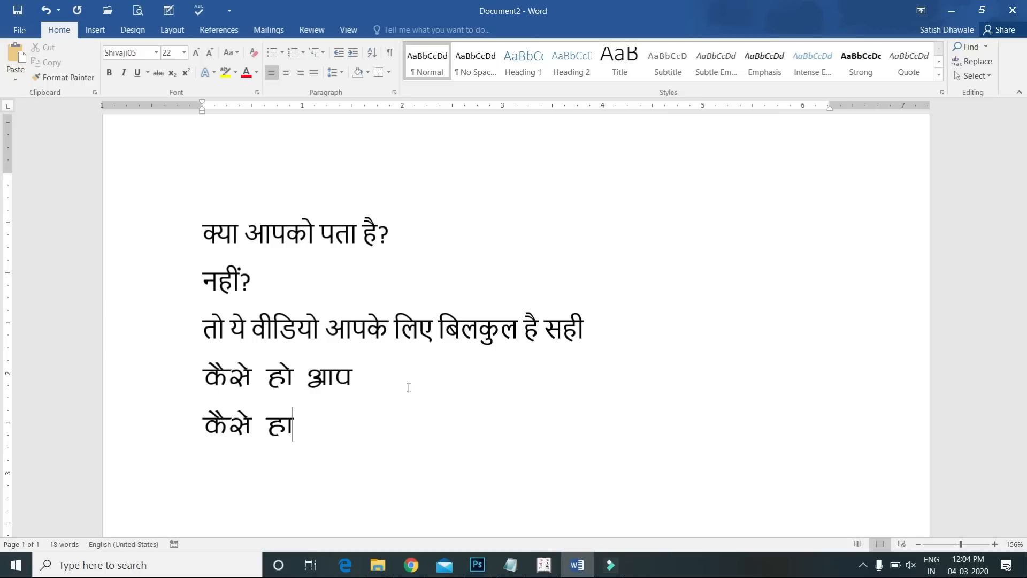
type(" आप")
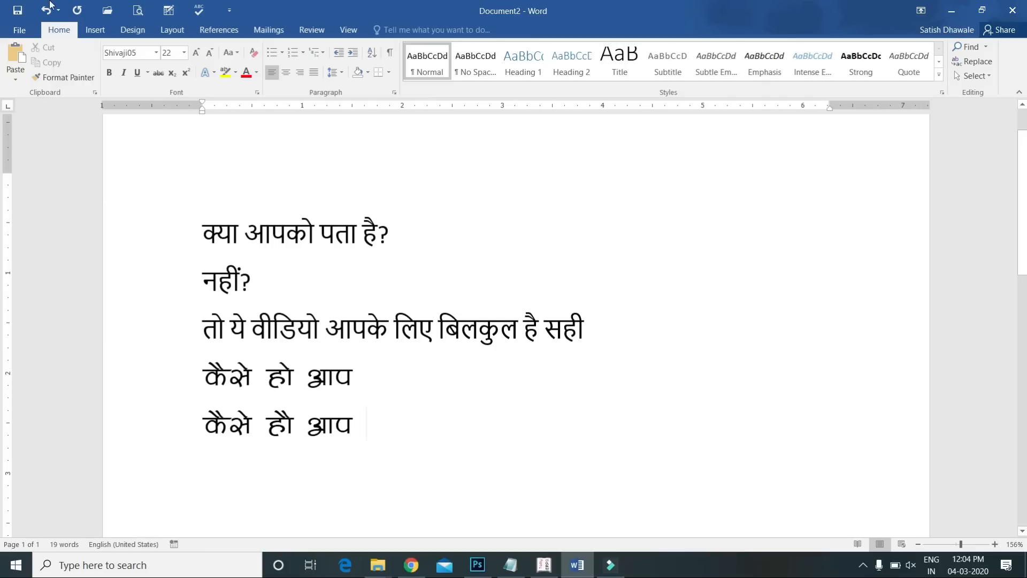
- Turn Check spelling as you type back on in Word's proofing options
left_click(25, 31)
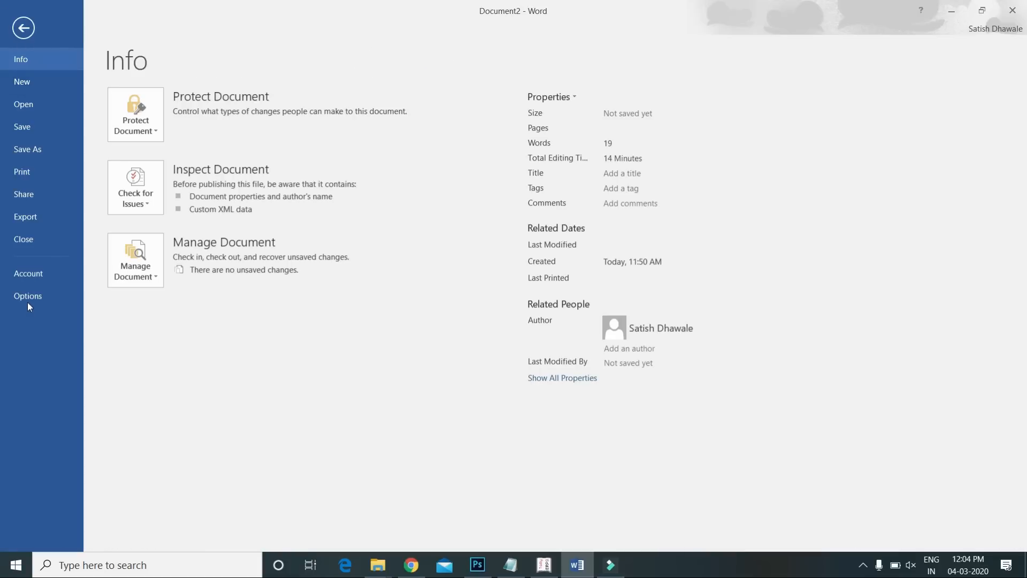
left_click(28, 300)
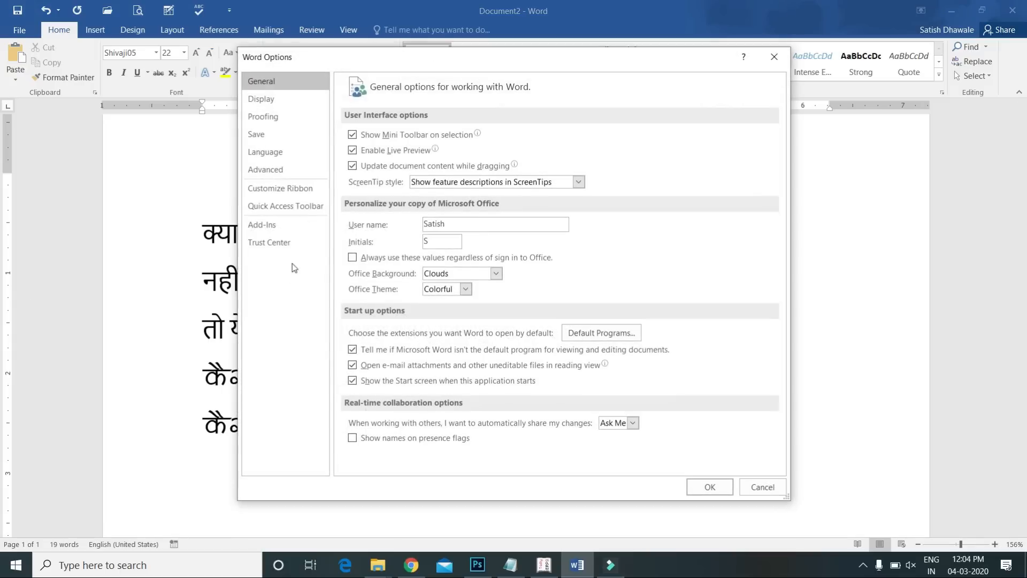
left_click(283, 117)
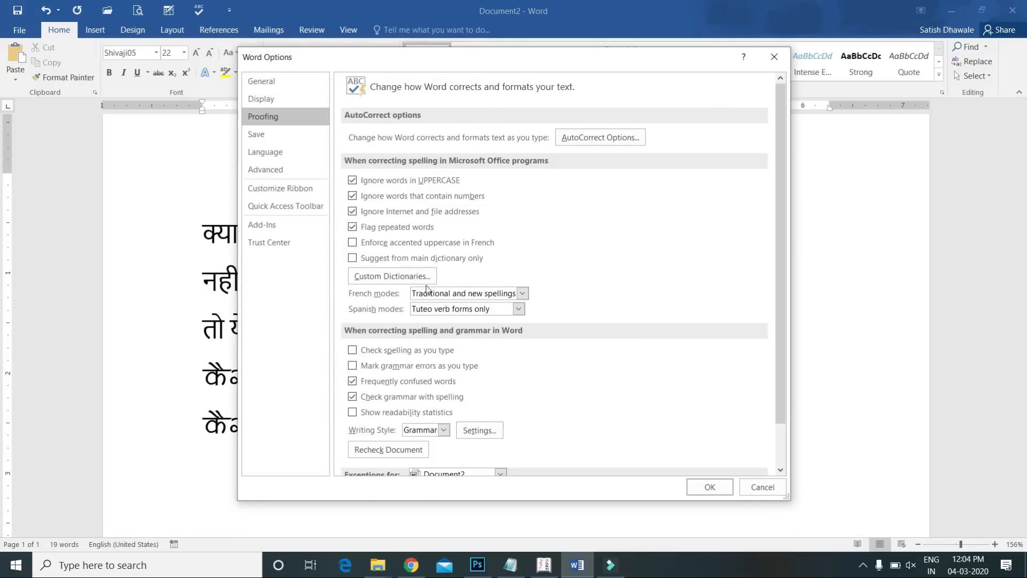
left_click(395, 354)
left_click(702, 488)
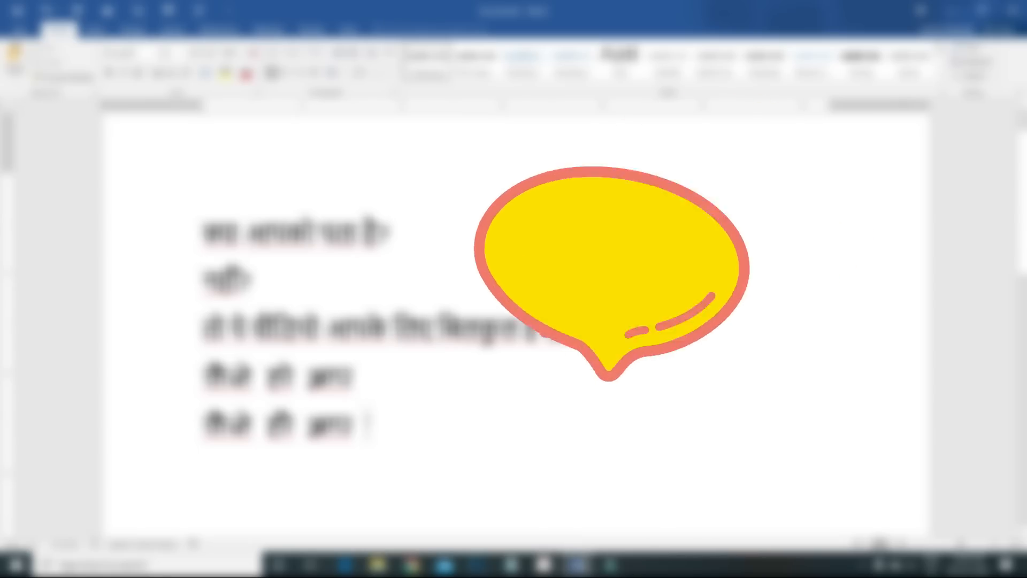
- Delete all the Hindi text from the document
key("ctrl+a")
key("Delete")
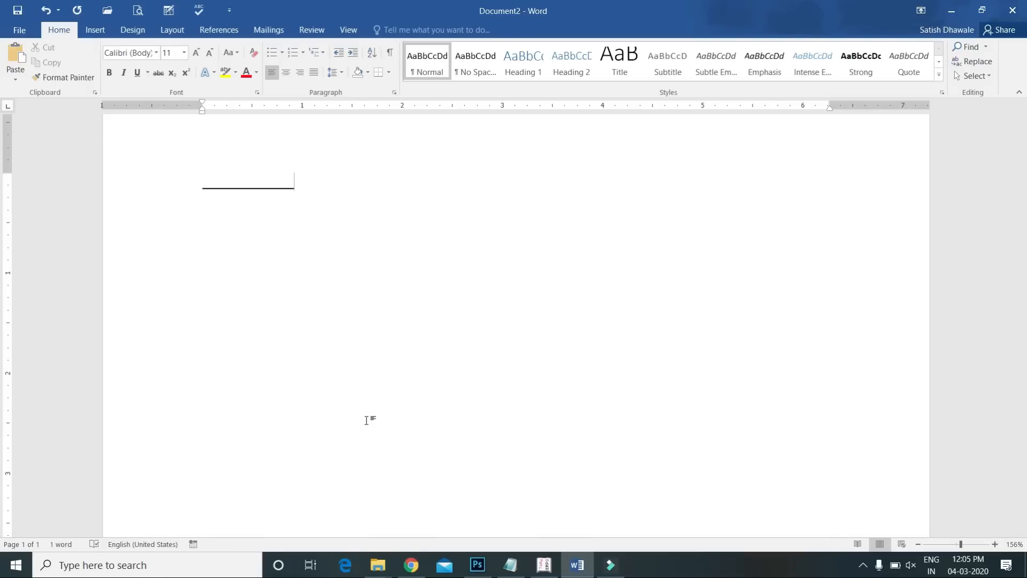
- Create two thick full-width horizontal lines from rows of underscores, and a thin one below them from a row of hyphens
key("Return")
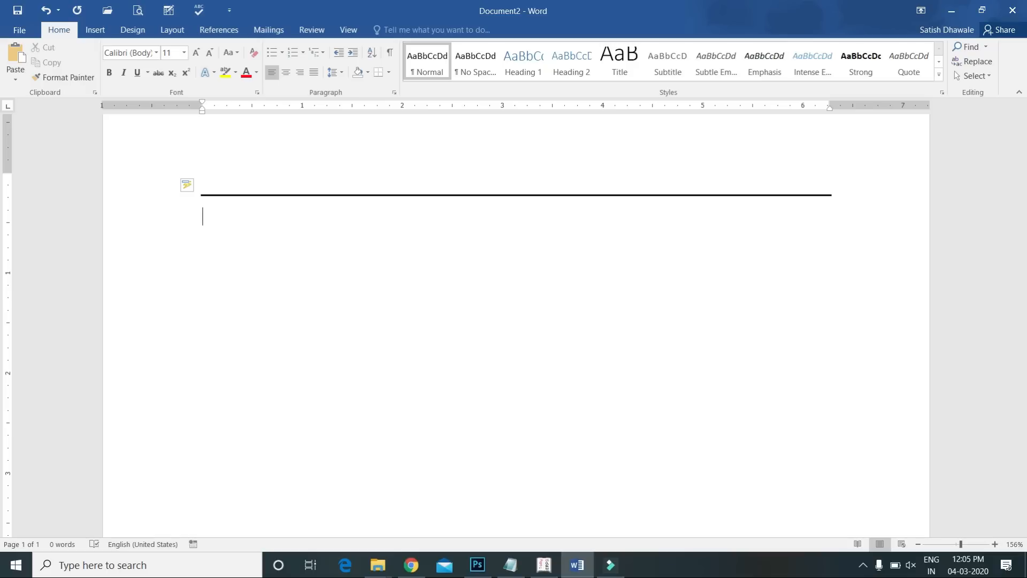
type("_____________")
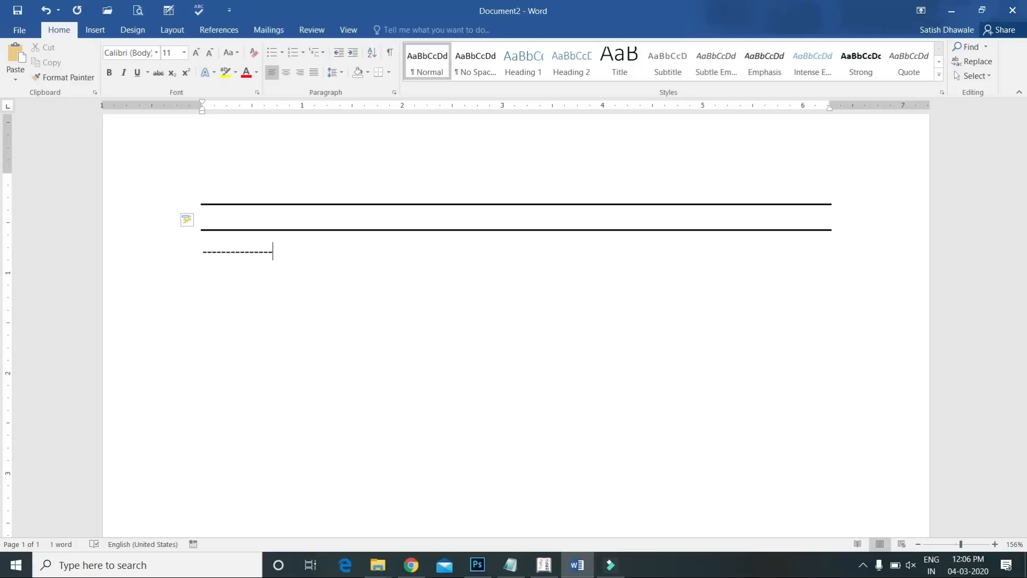
key("Return")
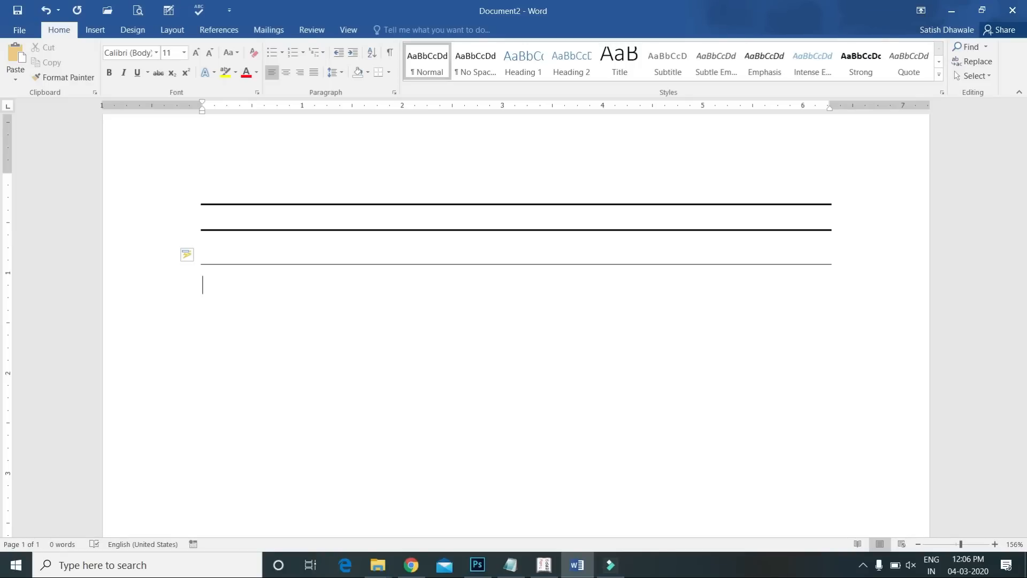
- Add a second thin horizontal line from a row of hyphens and a bold right arrow from "==>" below it
type("----------")
key("Return")
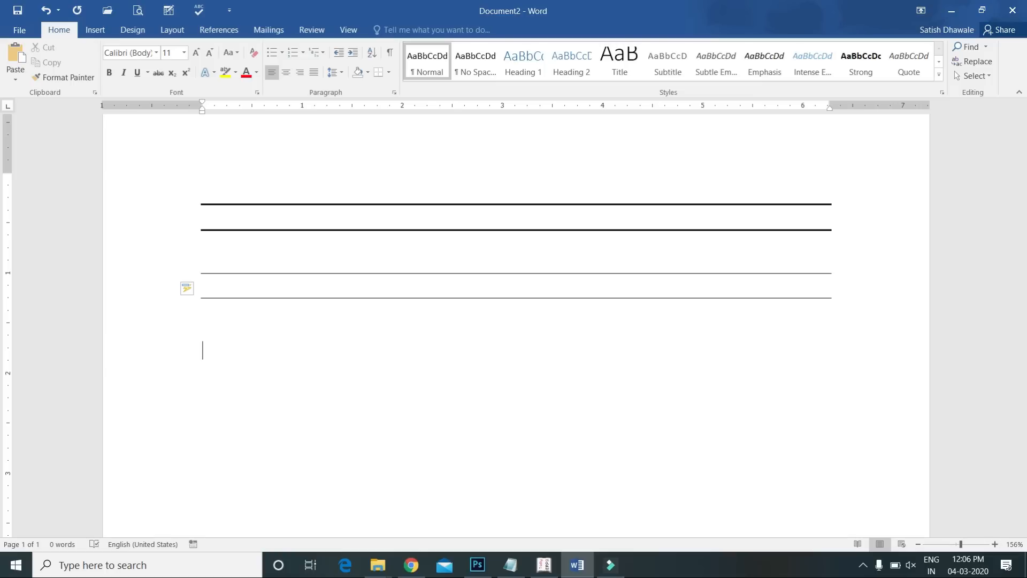
type("=")
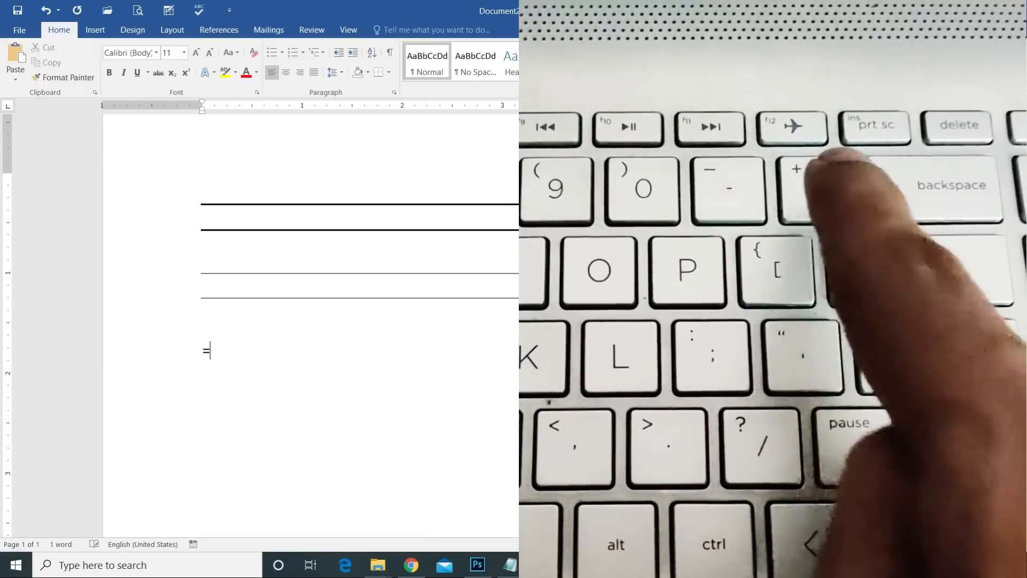
type("=>")
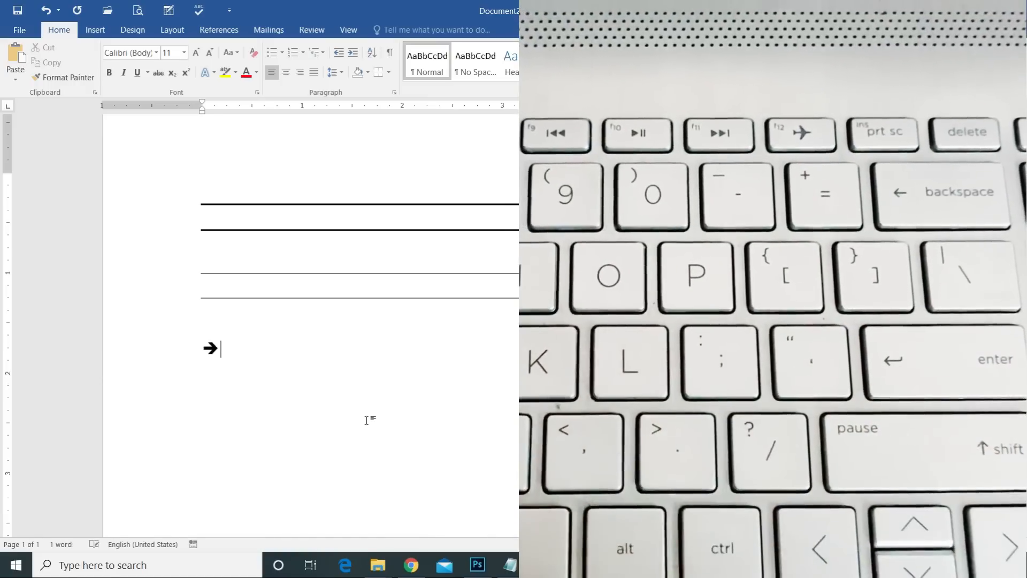
key("Return")
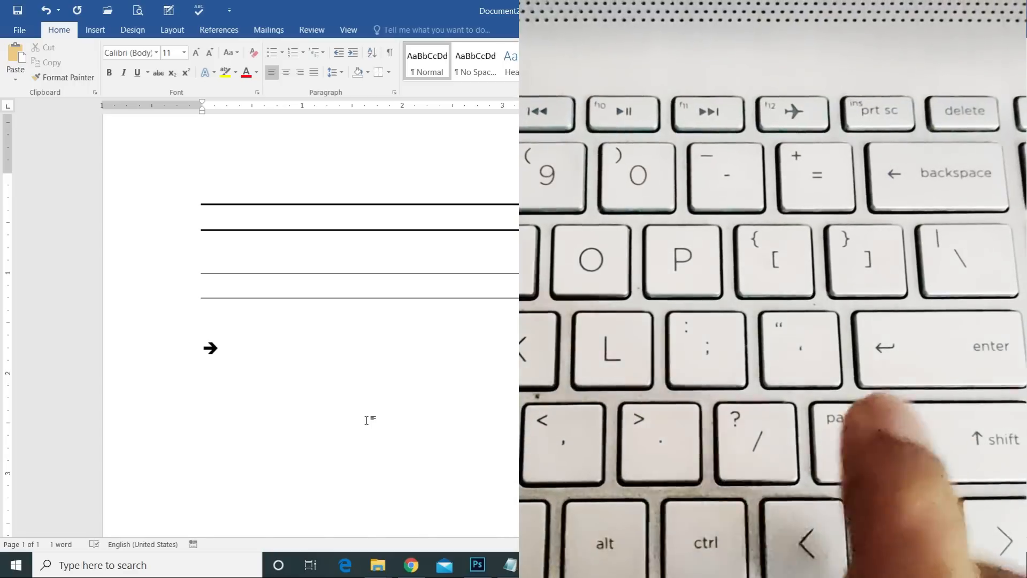
- Add a bold left arrow, a thin right arrow, a thin left arrow and a smiley on separate lines using AutoCorrect character combinations
type("<")
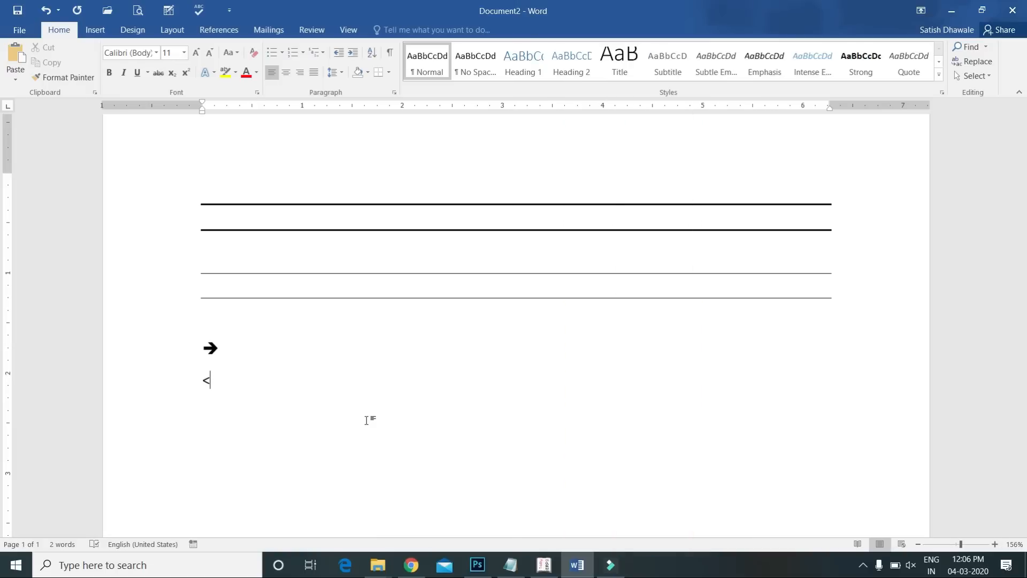
type("--")
type("-->")
key("Return")
type("<--")
type(")")
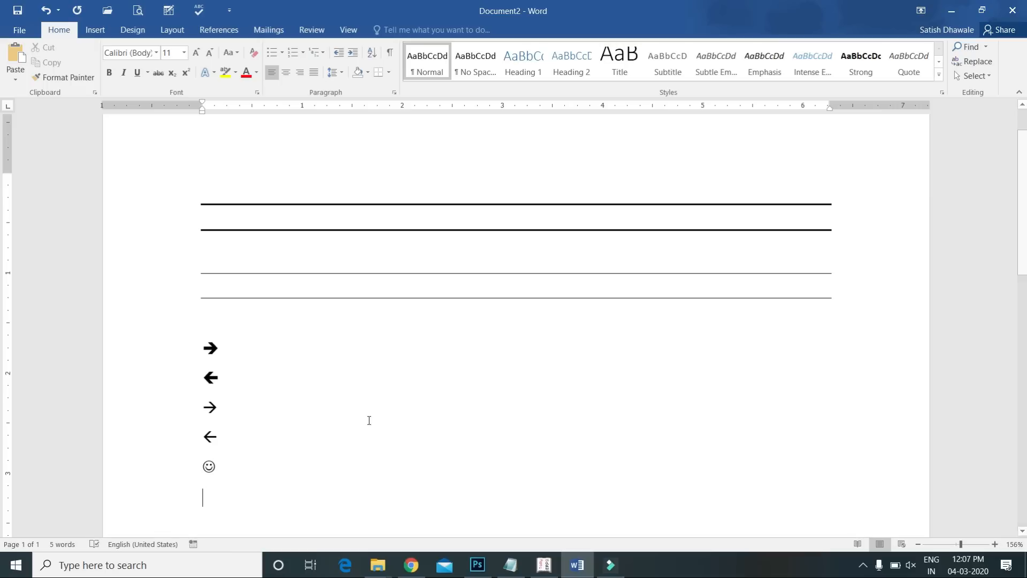
- Enlarge the four arrows and the smiley to font size 28
left_click_drag(261, 458, 179, 350)
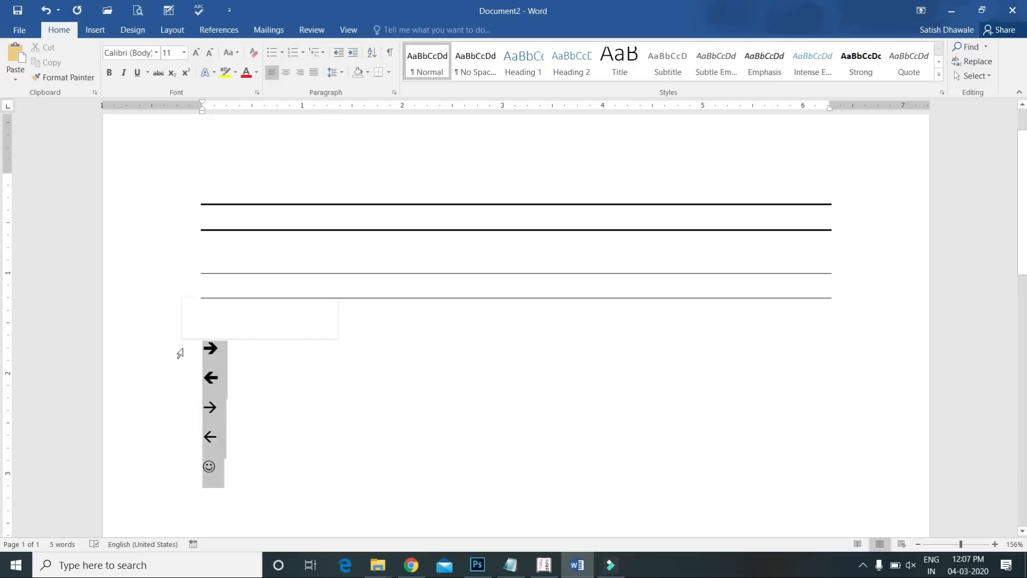
left_click(197, 52)
left_click(197, 52)
left_click(196, 52)
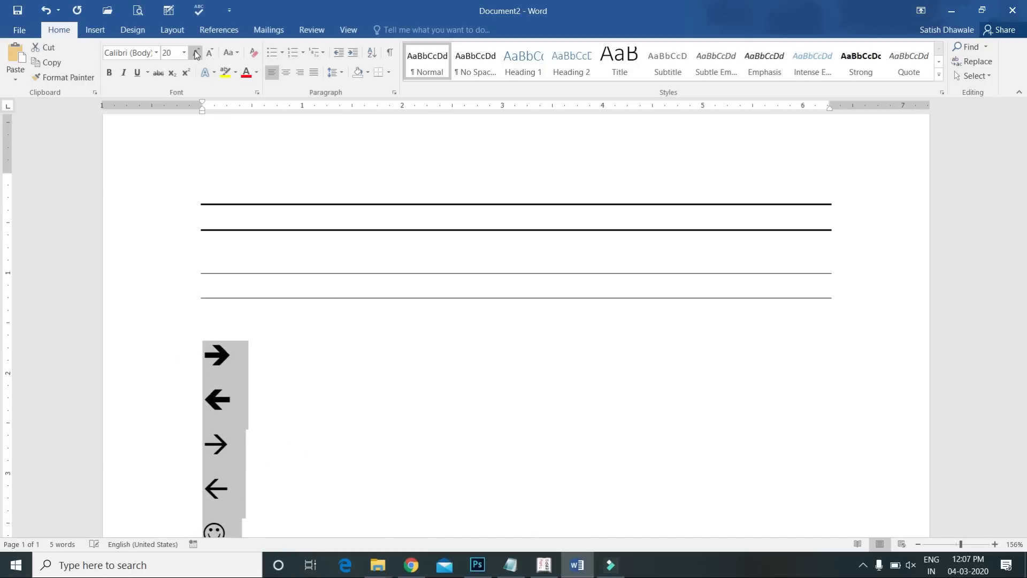
left_click(197, 53)
left_click(197, 53)
scroll(339, 245, "down", 5)
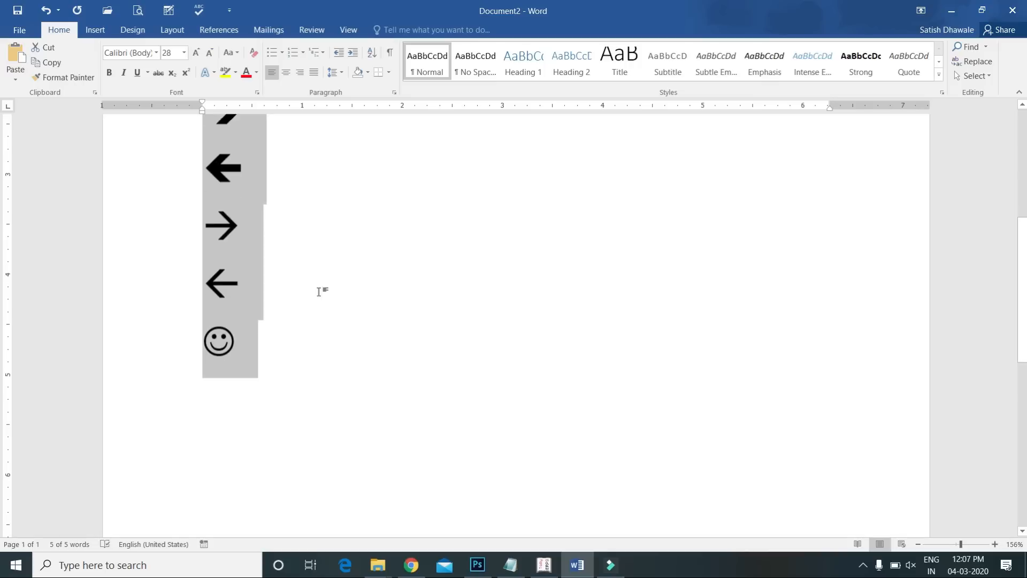
- Add two sad faces, a smiley and another sad face on separate lines below the first smiley using emoticon characters
left_click(306, 258)
key("Return")
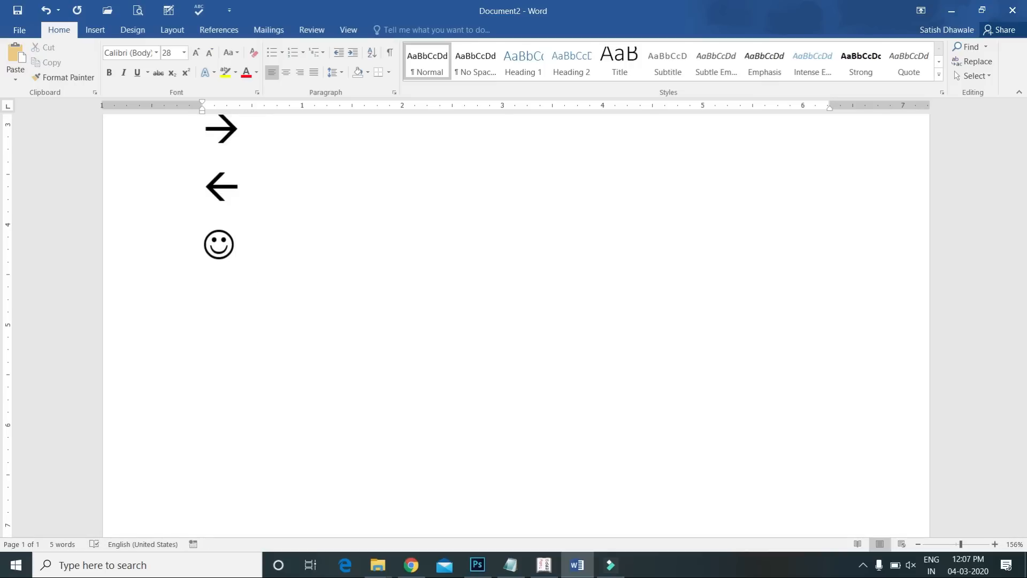
type(":(")
key("Return")
type(":")
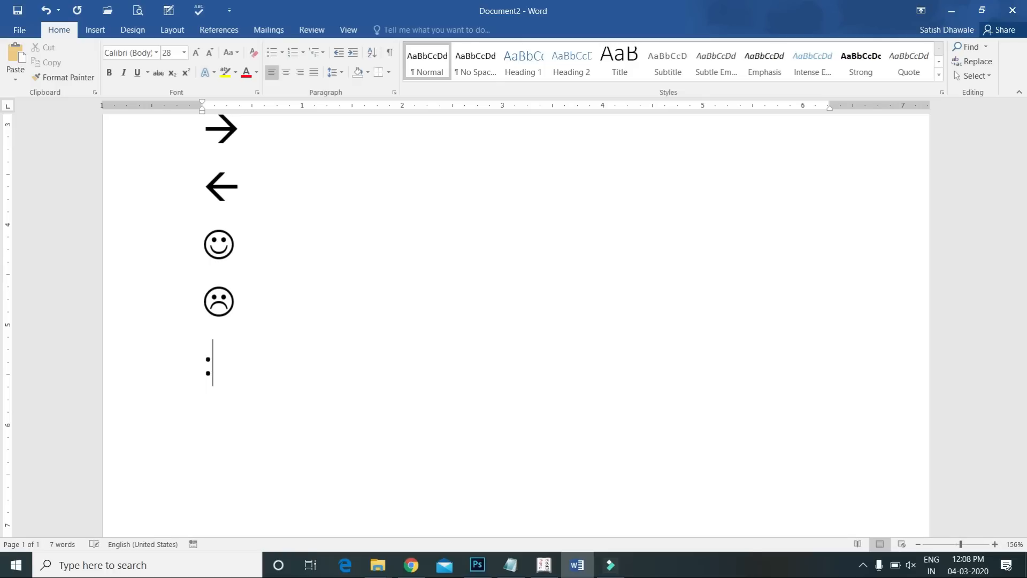
type("(")
key("Return")
type(":")
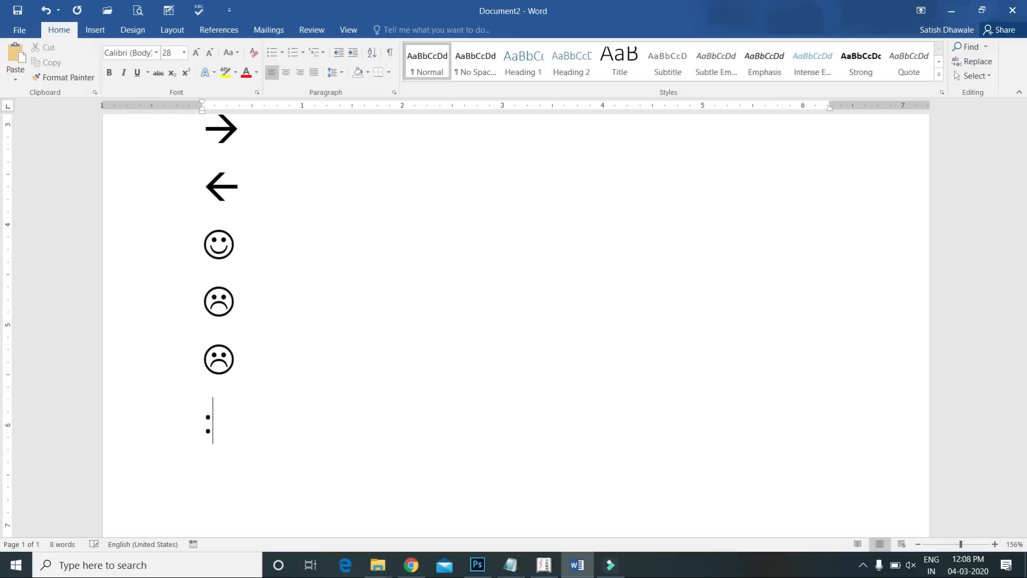
type(")")
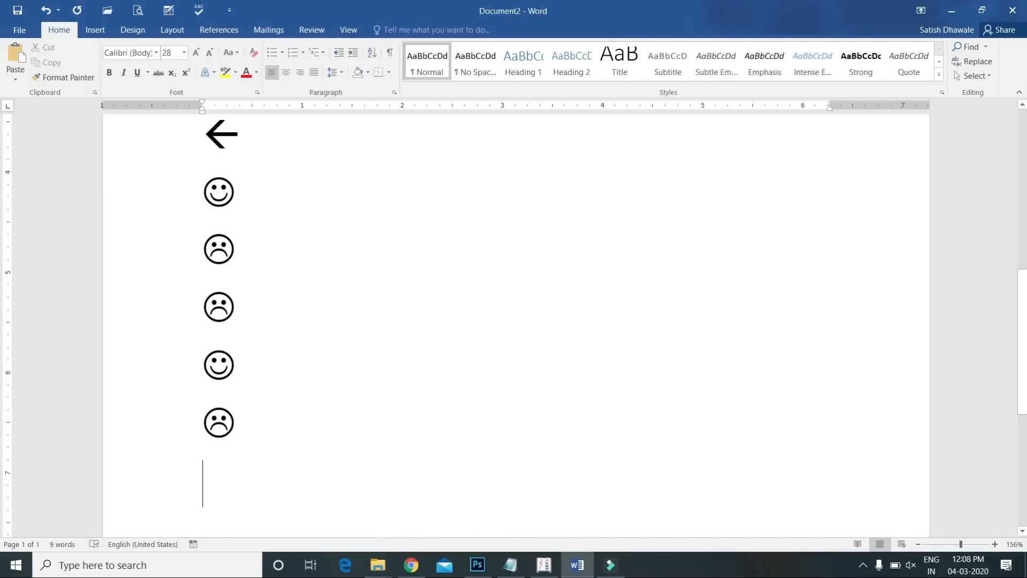
- Insert the trademark, copyright and registered symbols on separate lines from "(tm)", "(c)" and "(r)"
type("(tm")
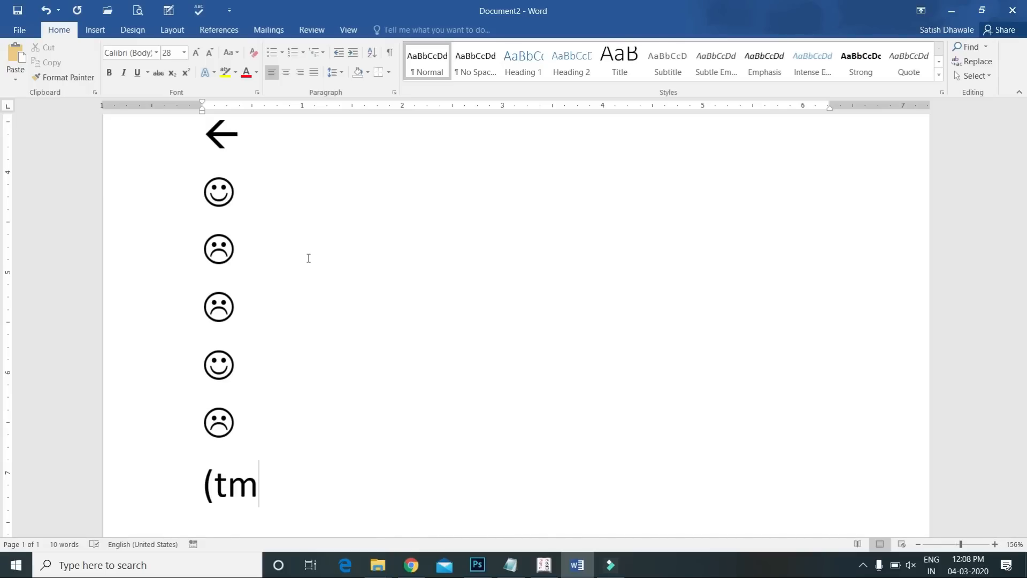
type(")")
key("Return")
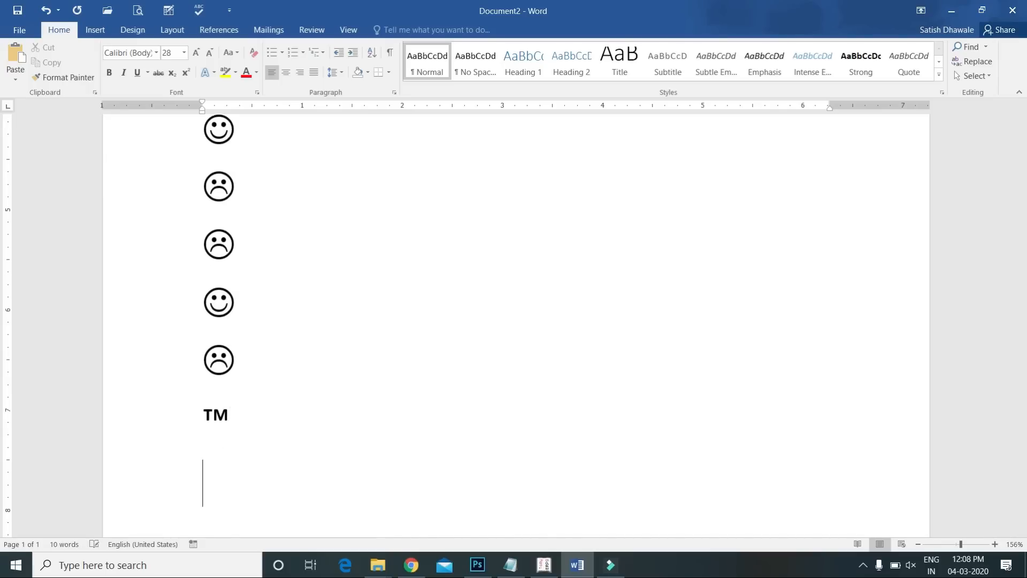
type("(c)")
key("Return")
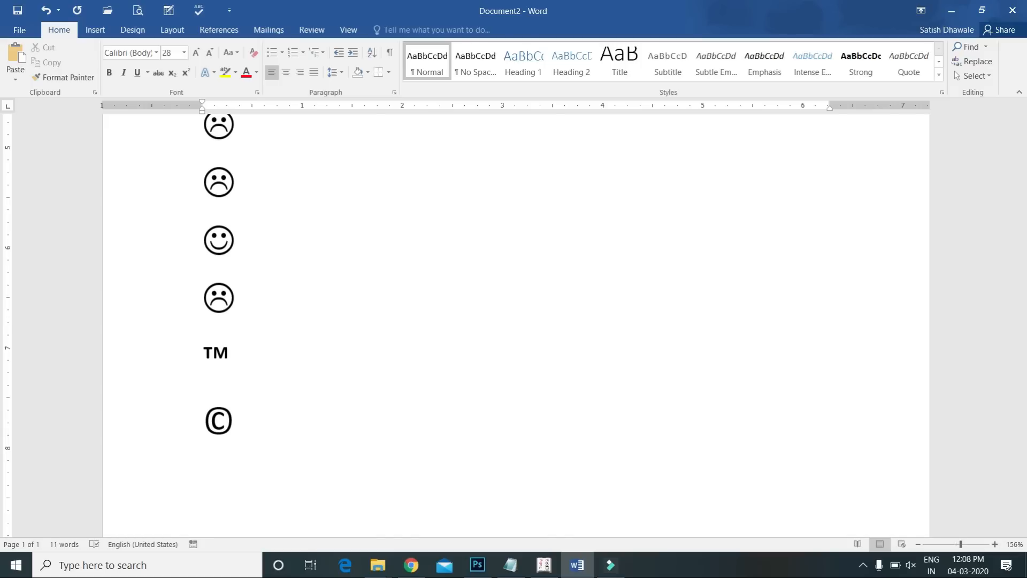
type("(r)")
key("Return")
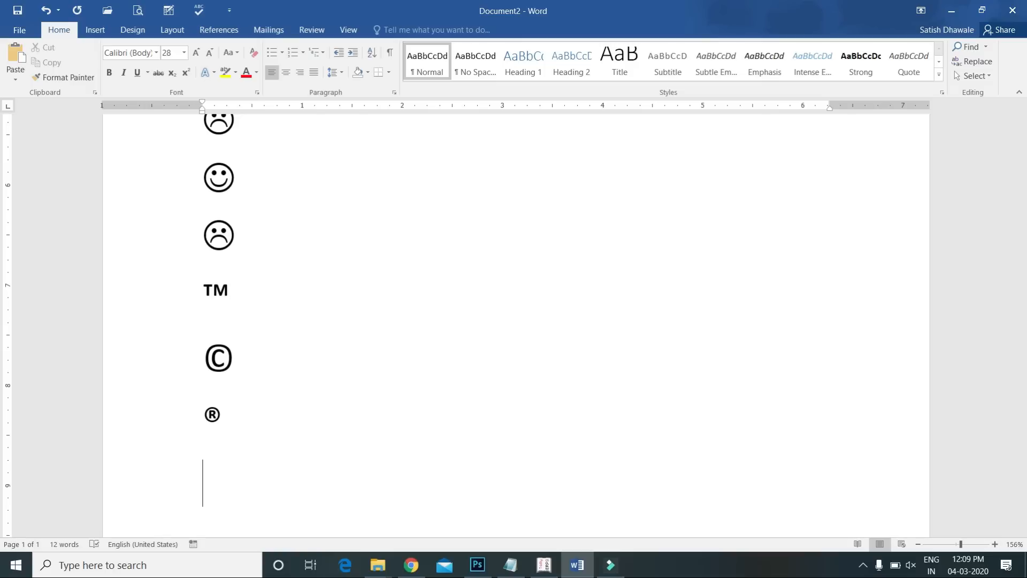
- Enter the misspelled word "thta" below the registered symbol, followed by a space, so AutoCorrect turns it into "That"
scroll(308, 257, "up", 8)
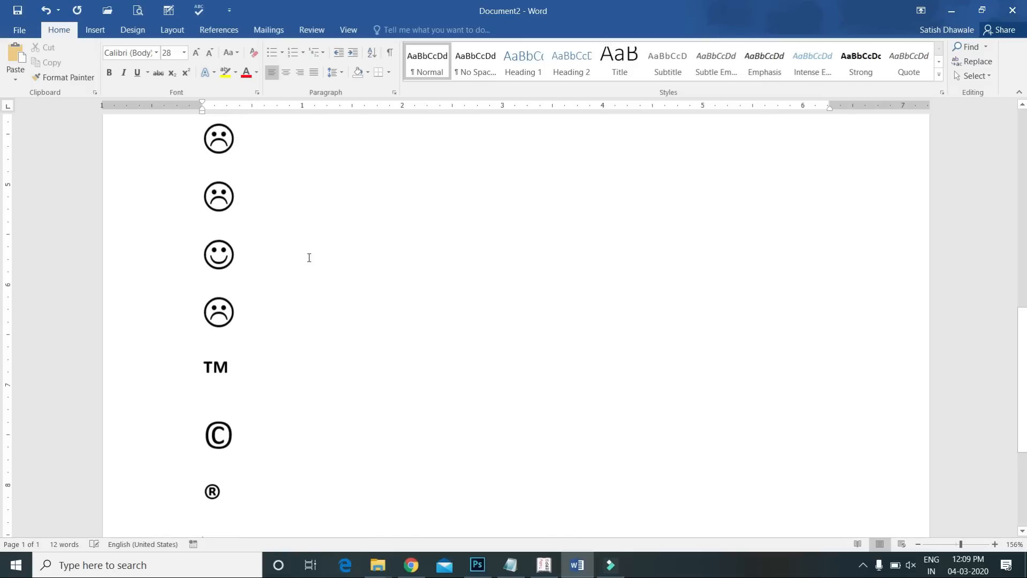
scroll(309, 258, "up", 3)
scroll(309, 258, "down", 8)
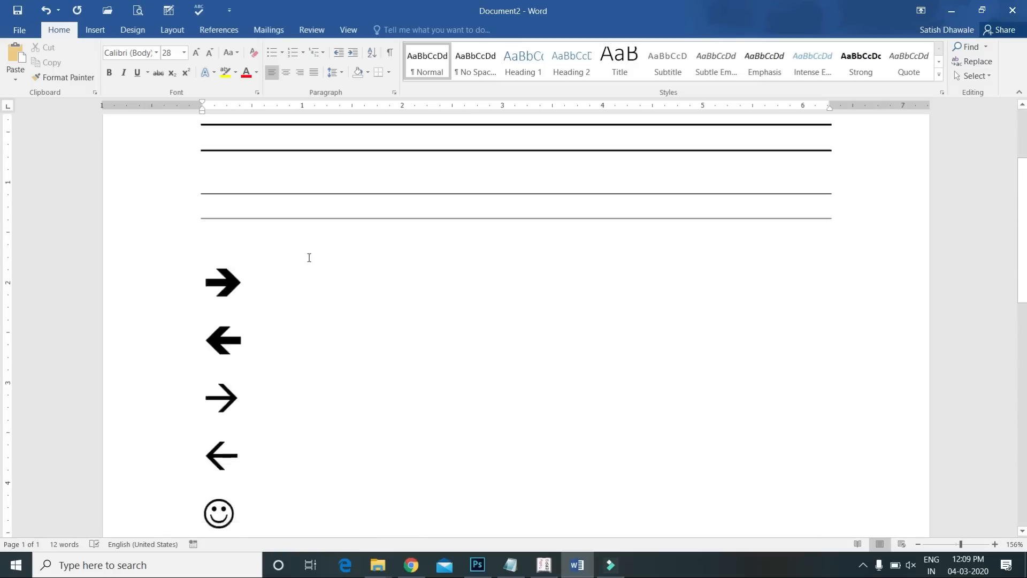
scroll(309, 258, "down", 3)
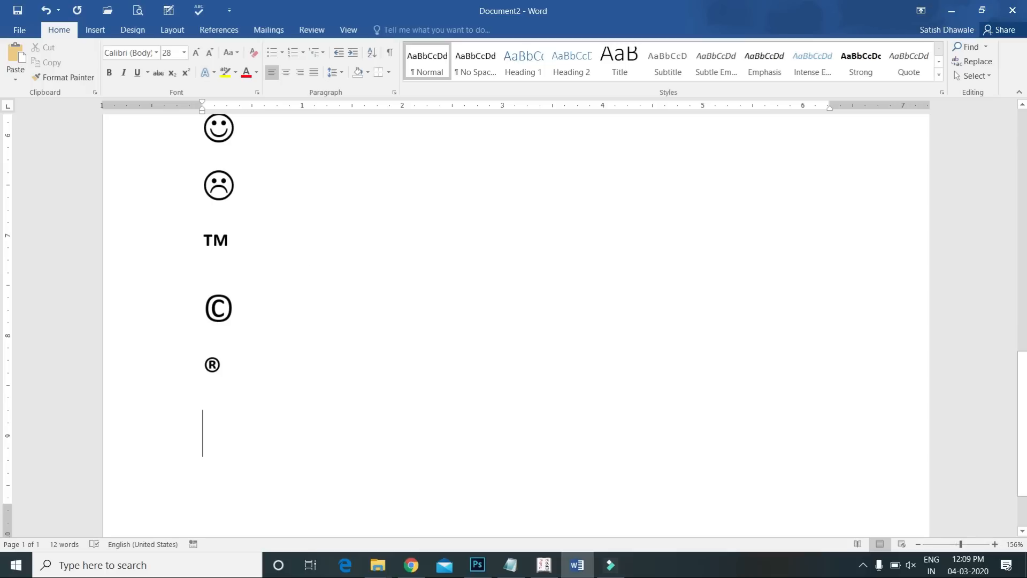
scroll(308, 259, "down", 4)
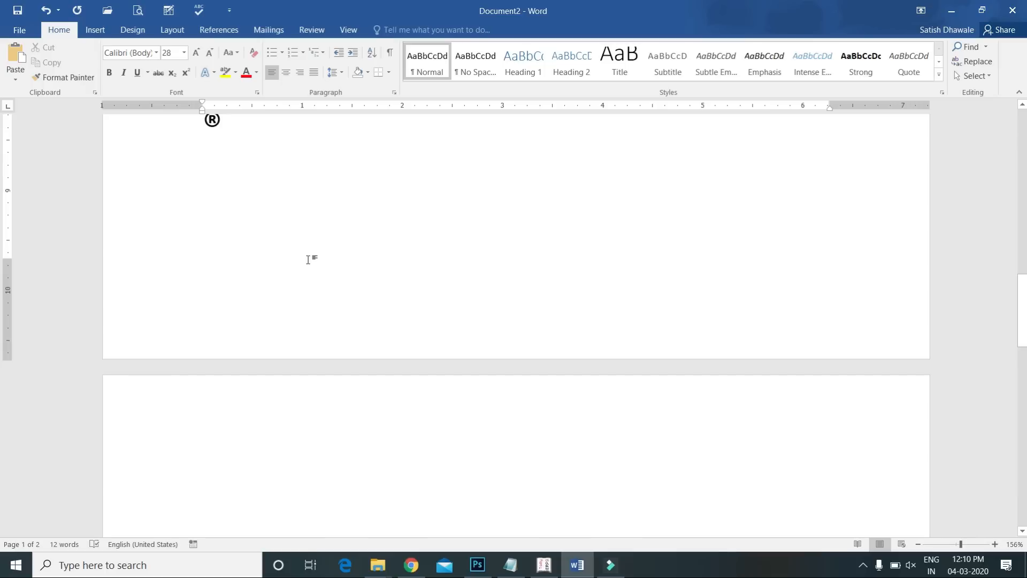
type("that")
key("BackSpace")
key("BackSpace")
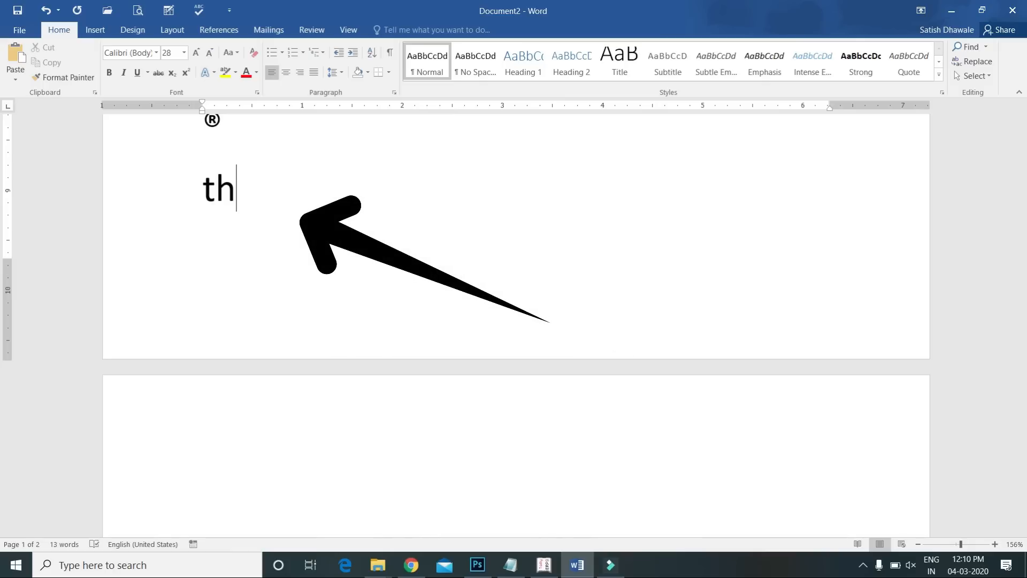
type("ta")
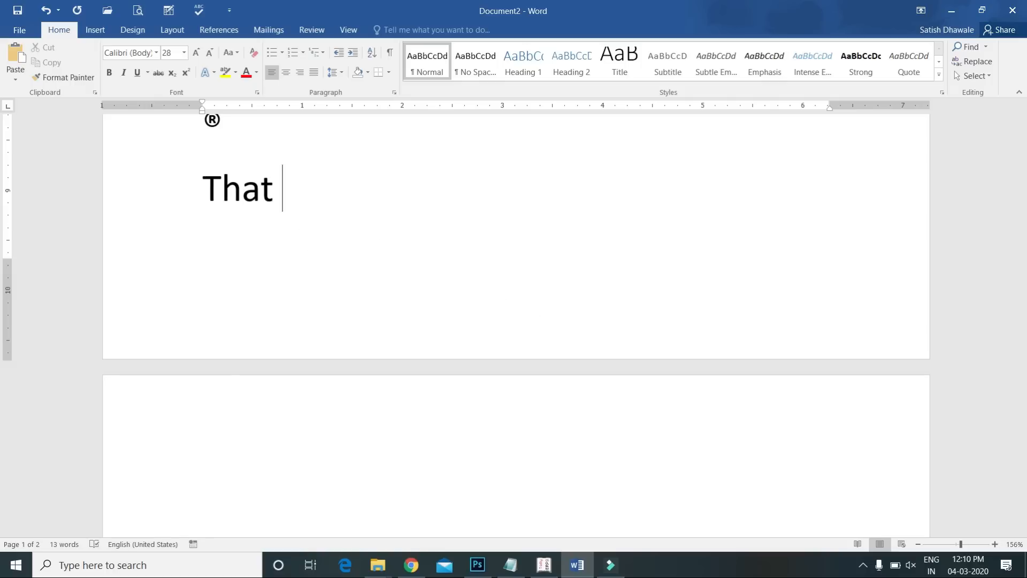
- Open the AutoCorrect options from Word's proofing settings
scroll(362, 256, "up", 2)
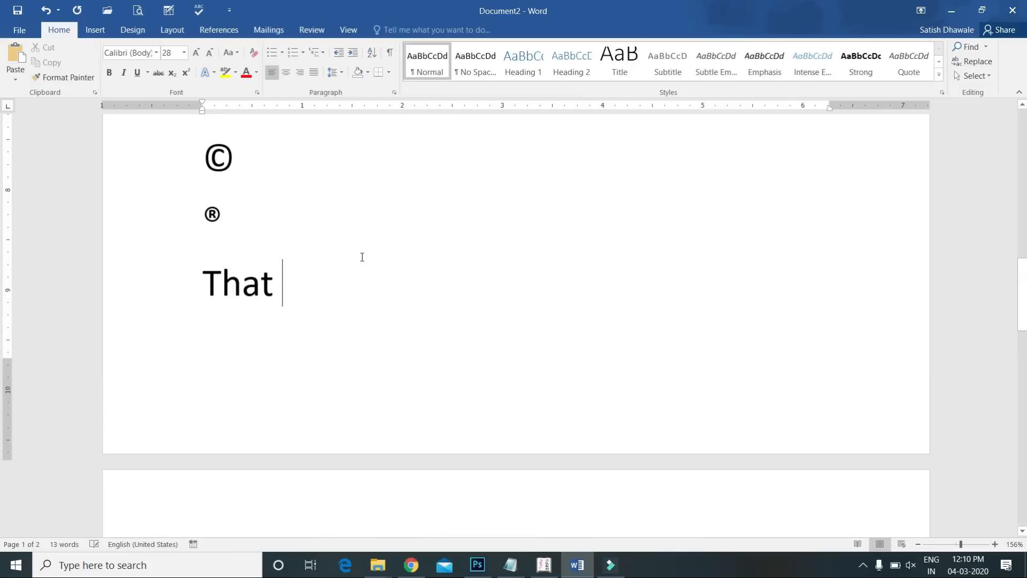
scroll(362, 257, "up", 2)
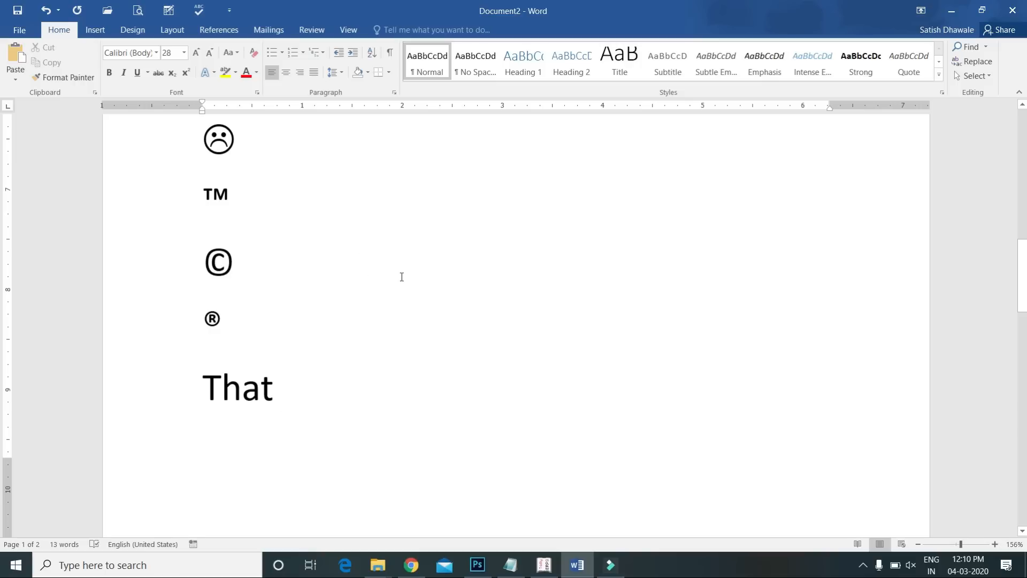
left_click(19, 30)
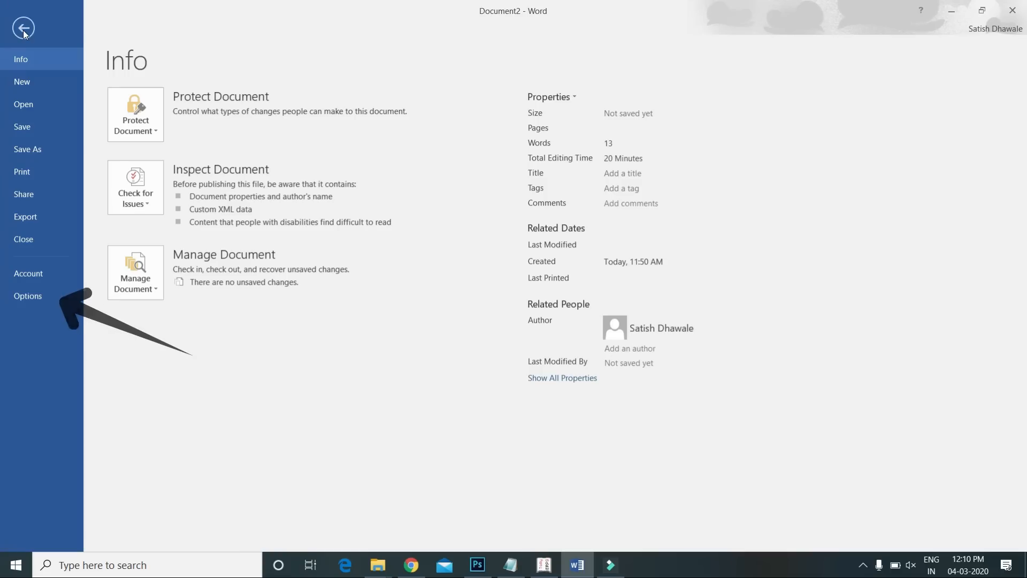
left_click(19, 297)
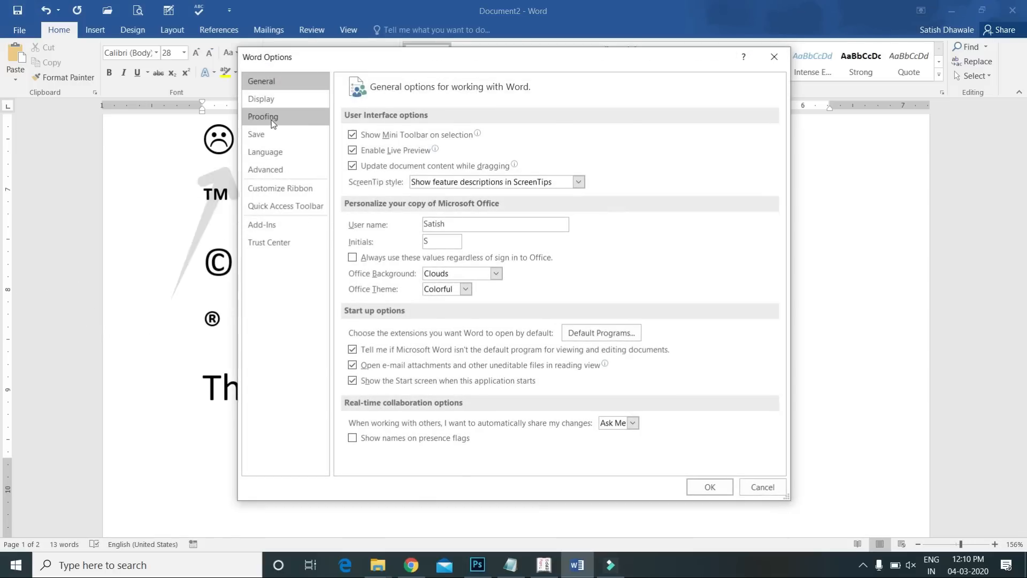
left_click(266, 117)
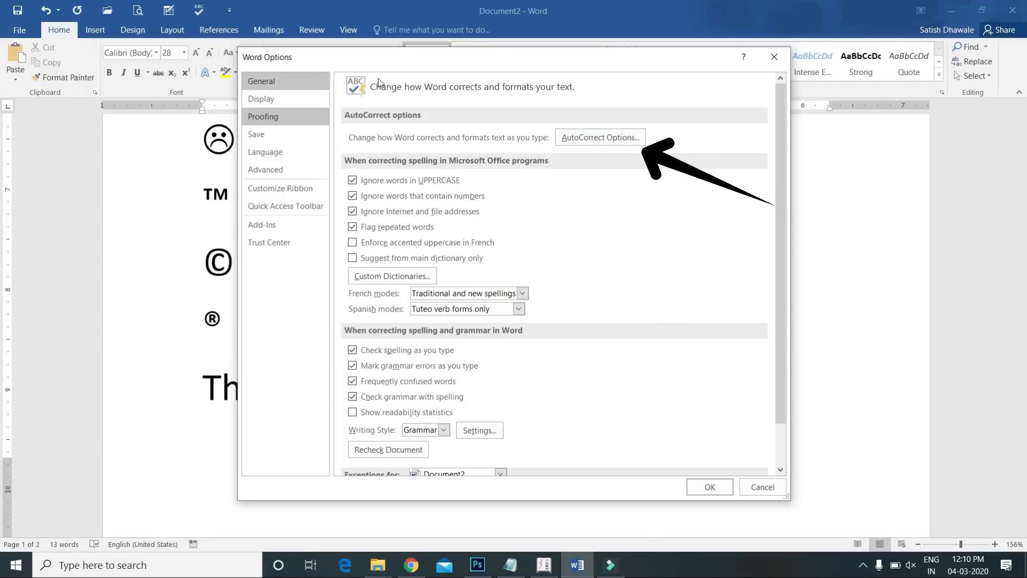
left_click(599, 139)
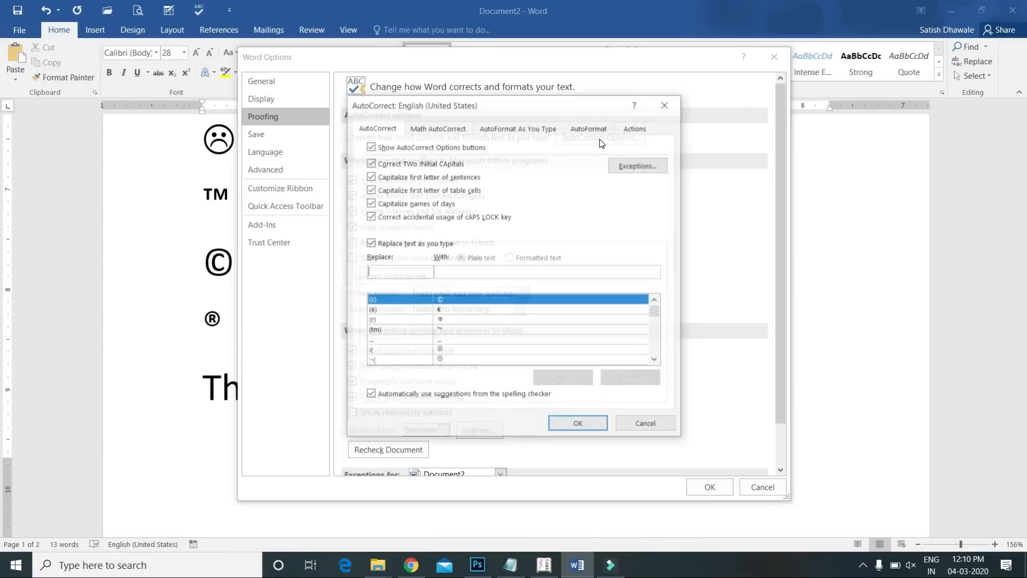
left_click(417, 273)
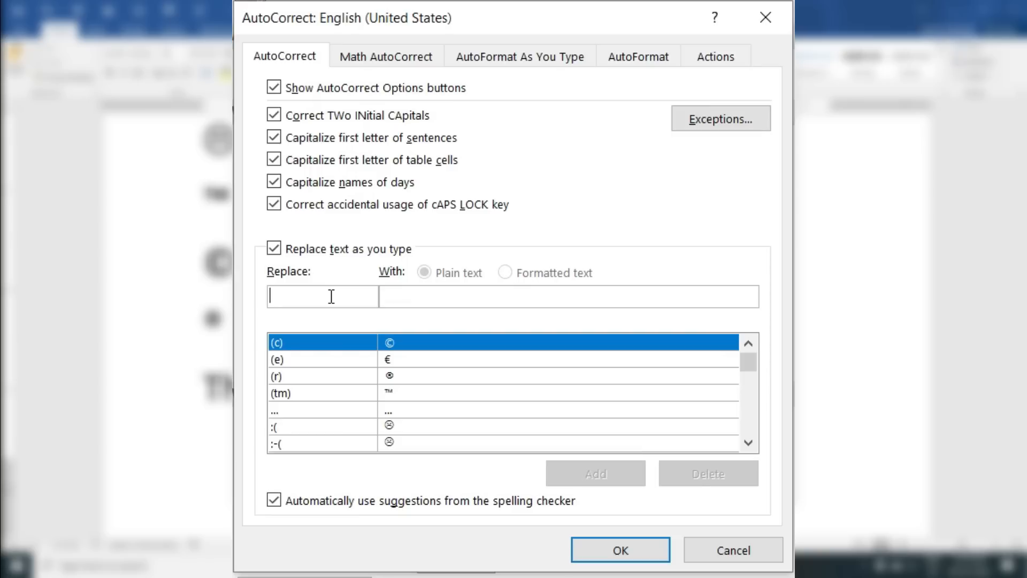
type("girl")
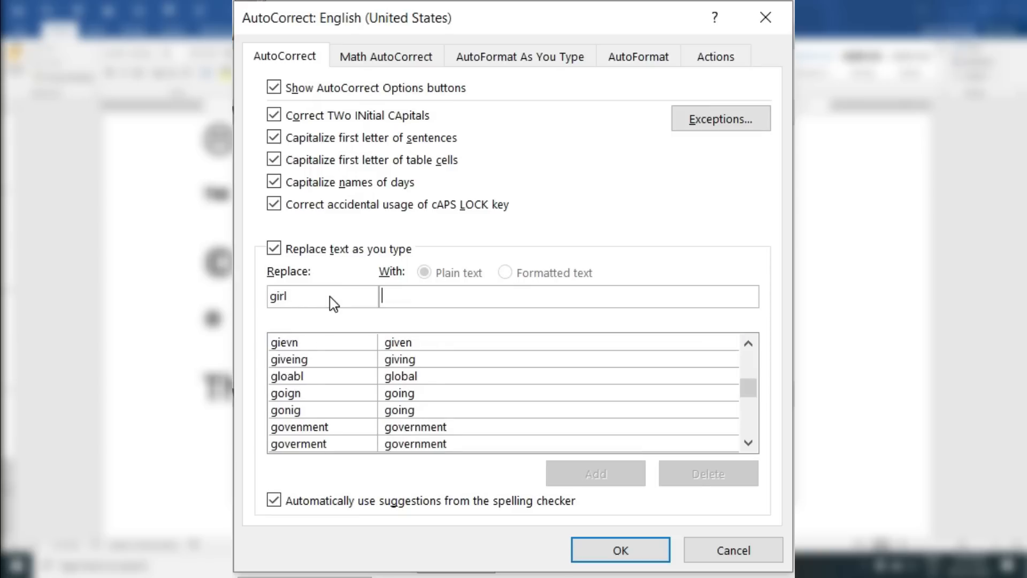
key("Tab")
type("boy")
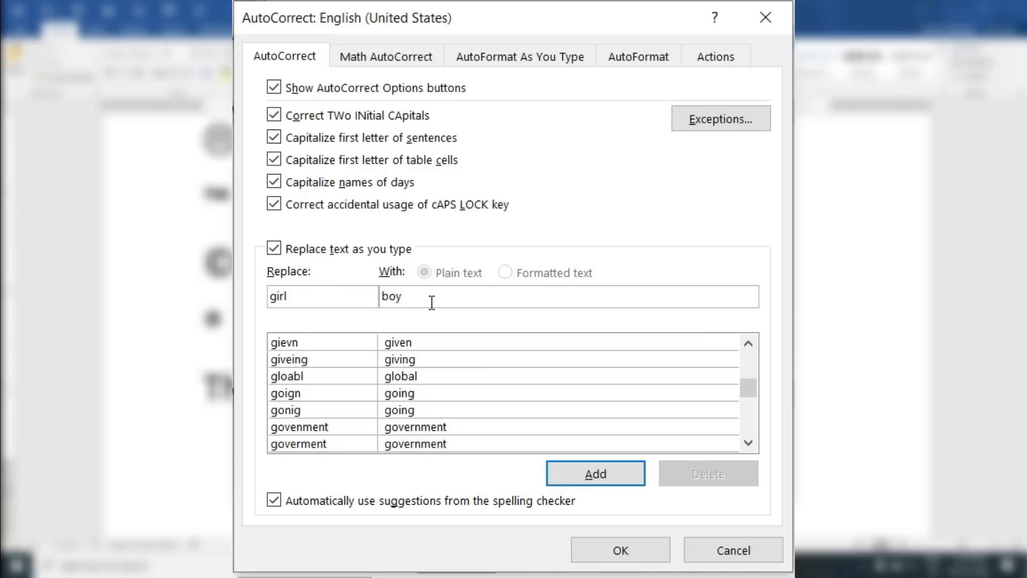
- Add an AutoCorrect entry that replaces "boy" with "girl" and save the options
left_click_drag(431, 303, 245, 292)
type("boy")
key("Tab")
type("girl")
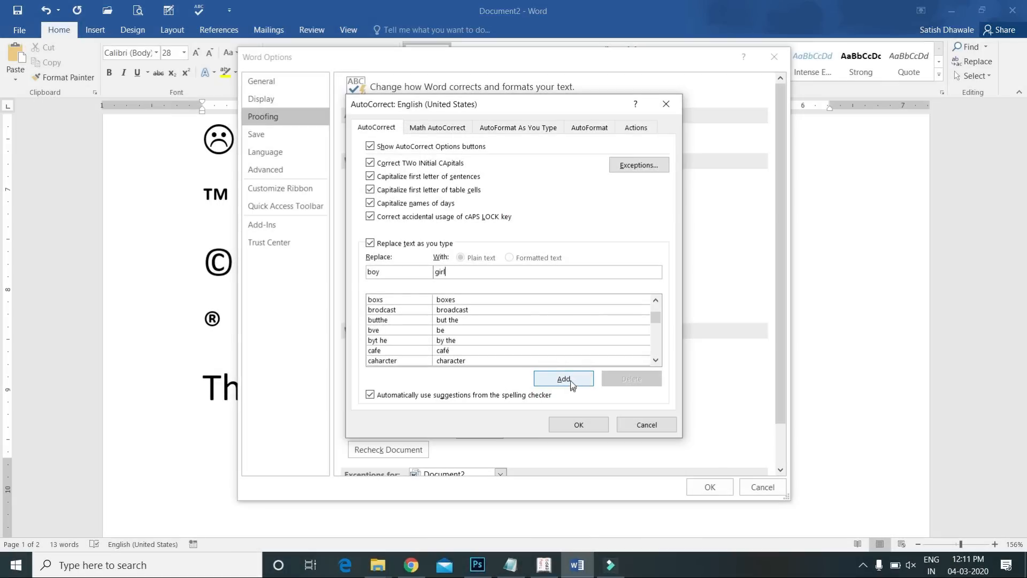
left_click(570, 381)
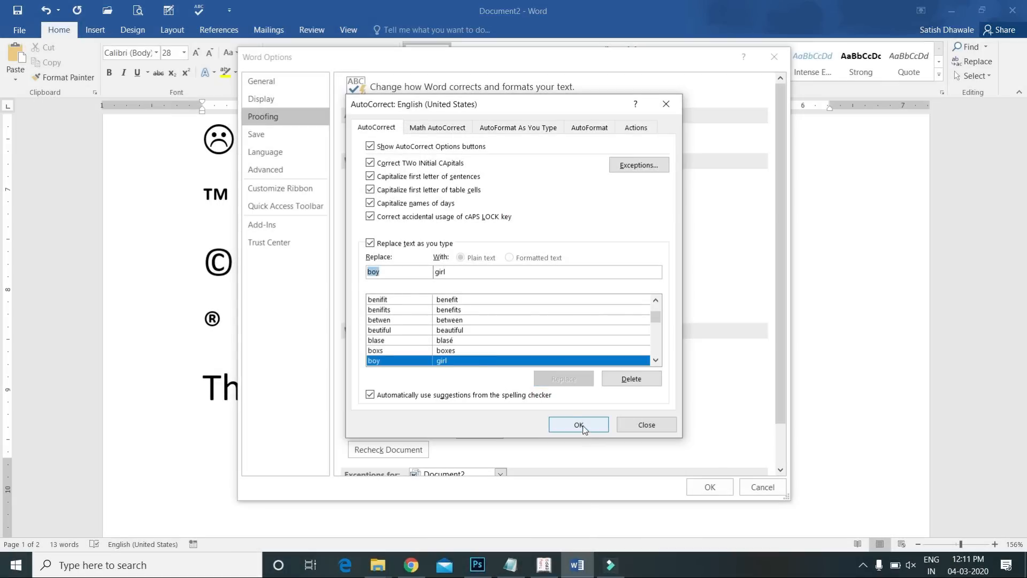
left_click(579, 424)
left_click(710, 486)
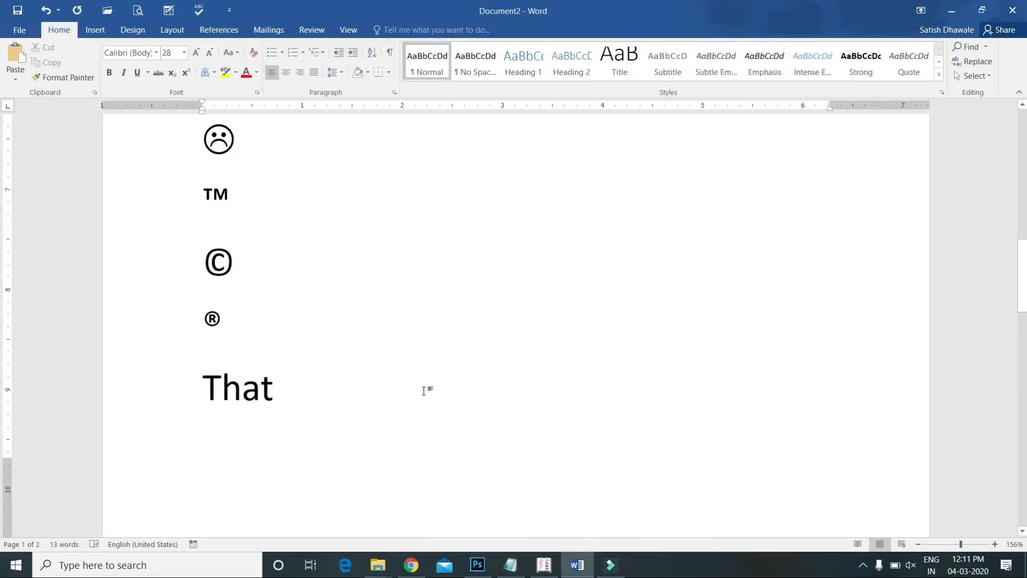
- Enter a sentence ending in "is good boy" below "That", and "boy" alone on the following line, so AutoCorrect replaces both words
key("Return")
type("sure")
type("sh is good ")
type("boy")
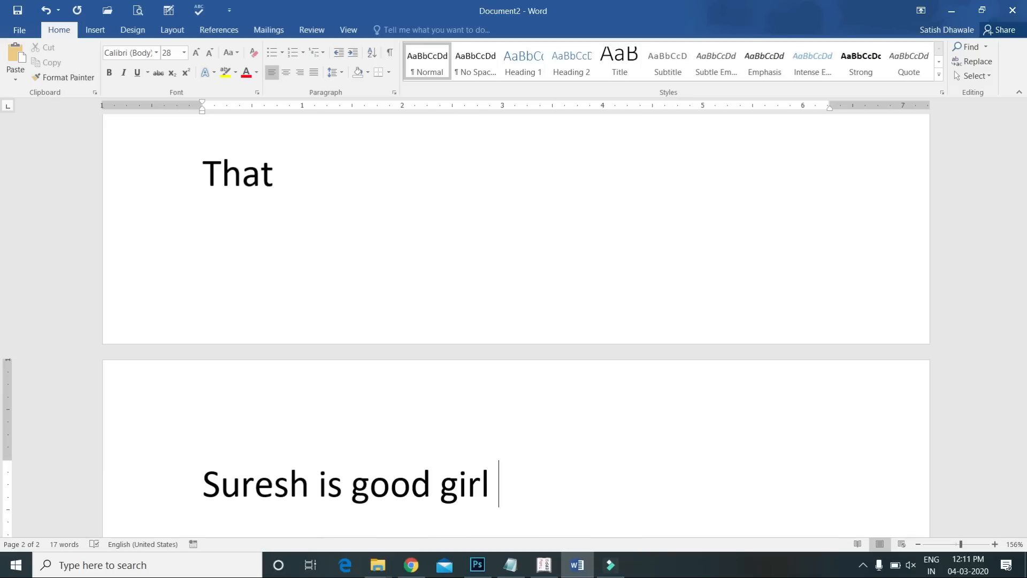
key("Return")
type("bou")
key("BackSpace")
type("y")
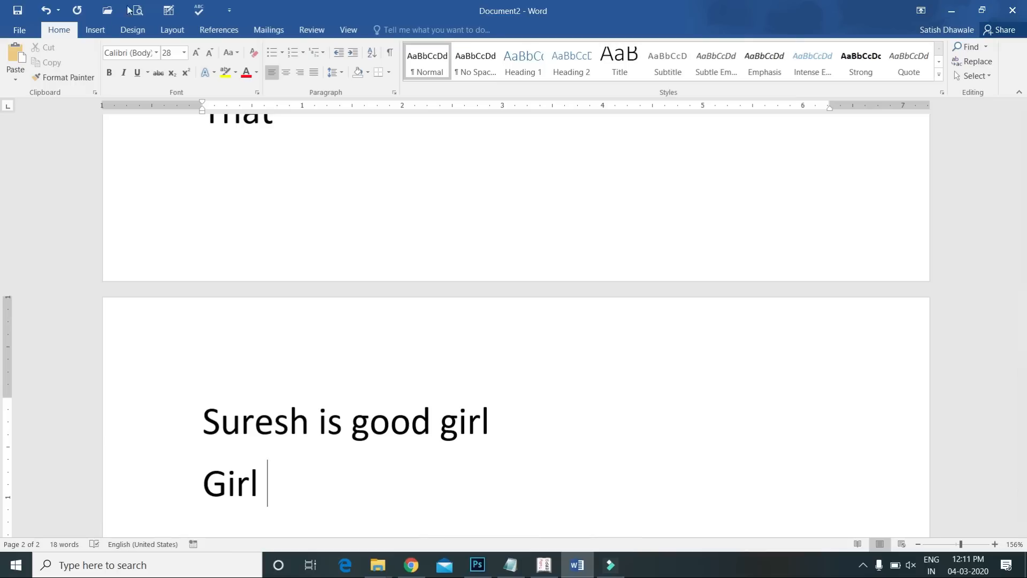
- Add an AutoCorrect entry in the proofing settings that replaces "Good" with "Bad" and save the options
left_click(20, 31)
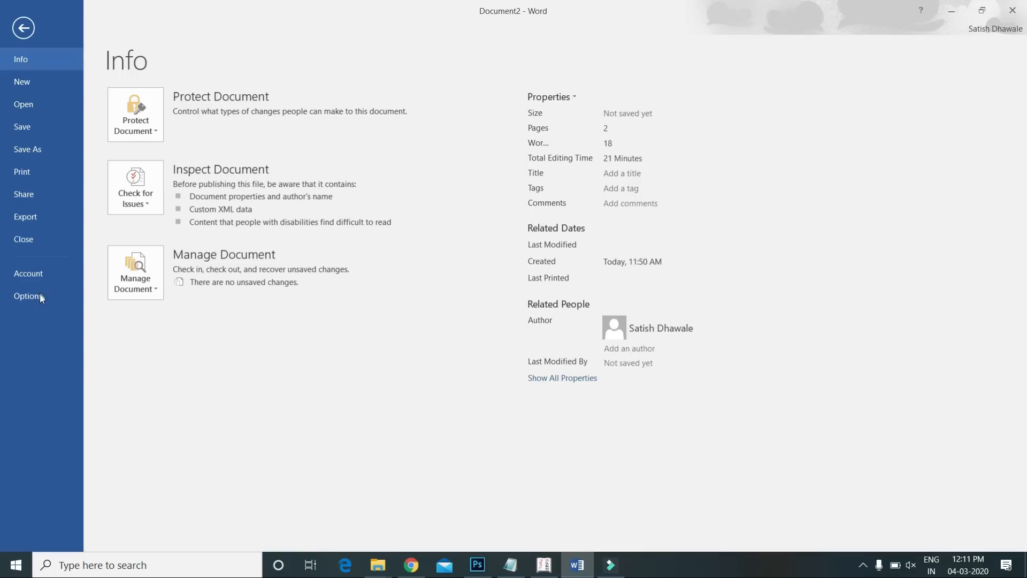
left_click(40, 294)
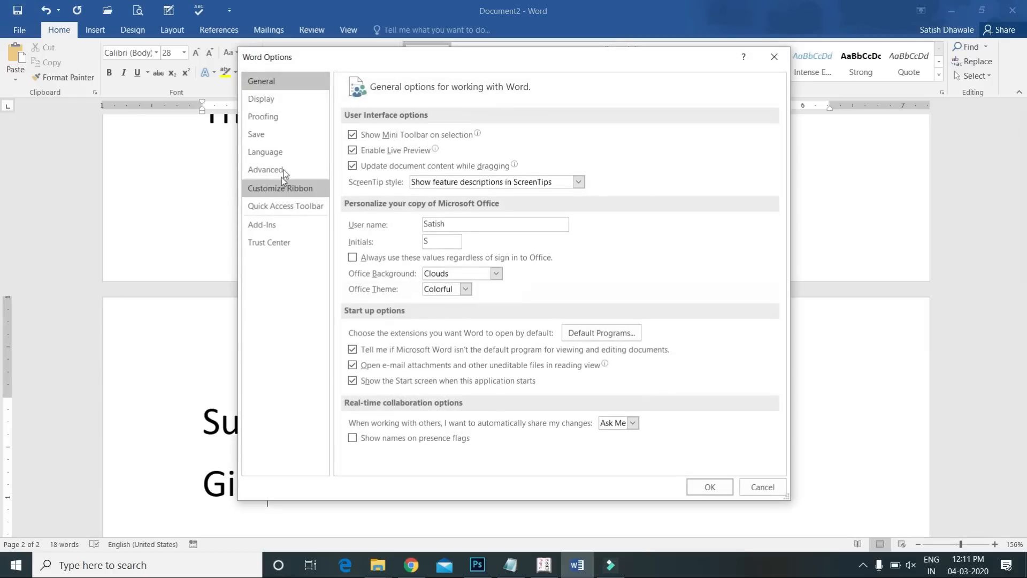
left_click(284, 122)
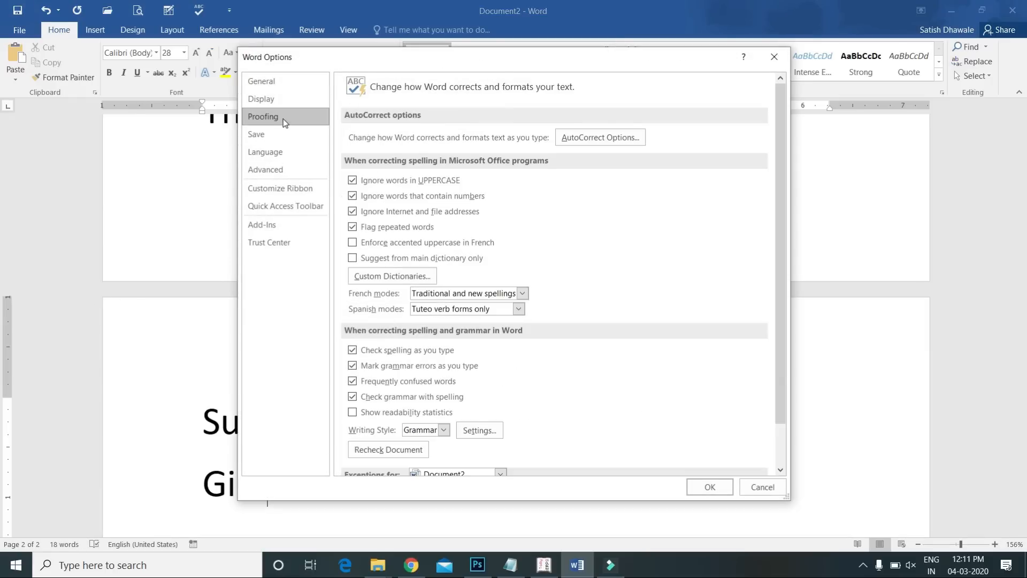
left_click(613, 137)
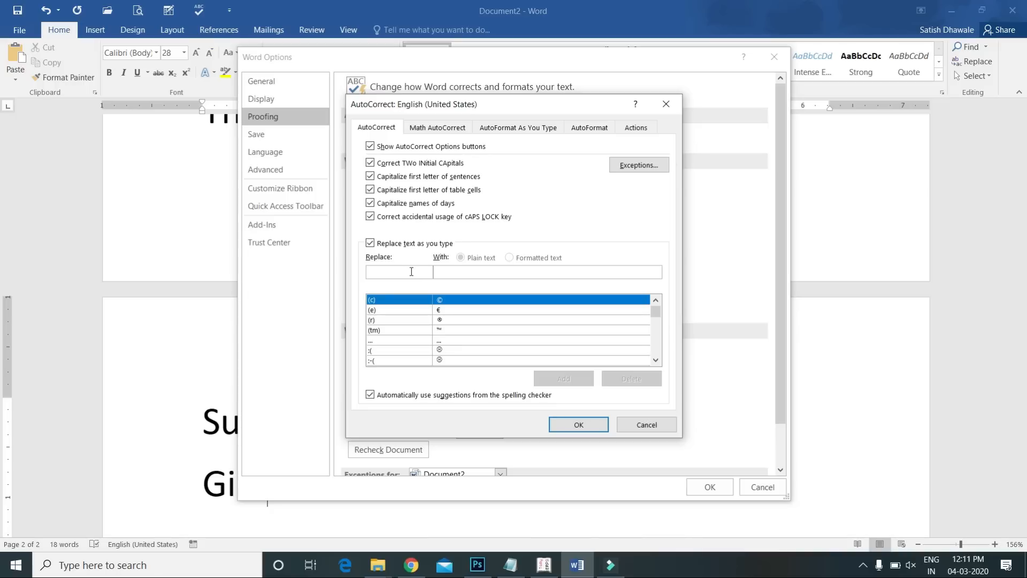
type("Good")
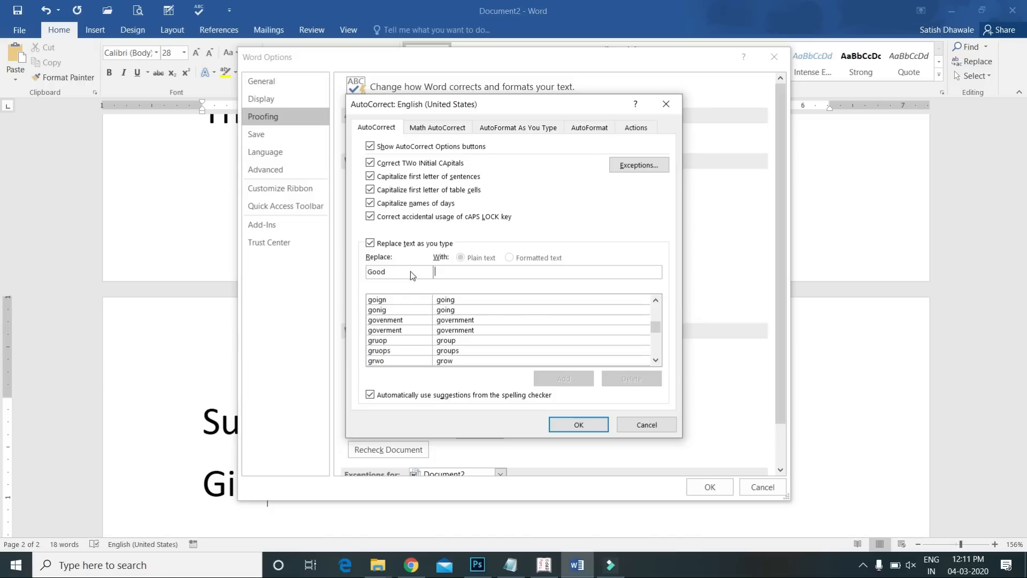
type("Bad")
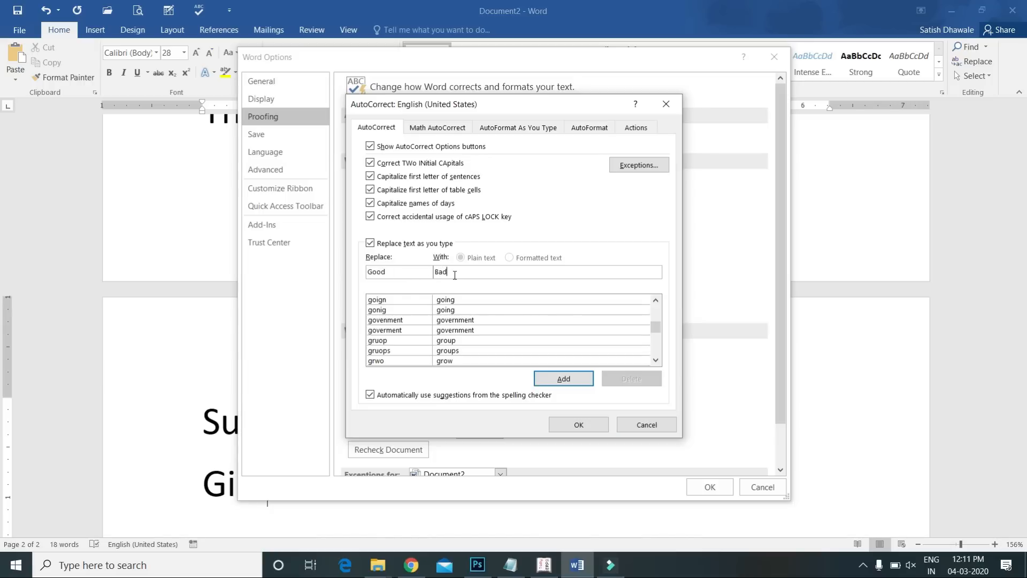
left_click(577, 385)
left_click(583, 425)
- Enter a sentence ending in "is Good boy" on a new line below "Girl", letting AutoCorrect turn it into "is Bad girl"
scroll(495, 437, "down", 3)
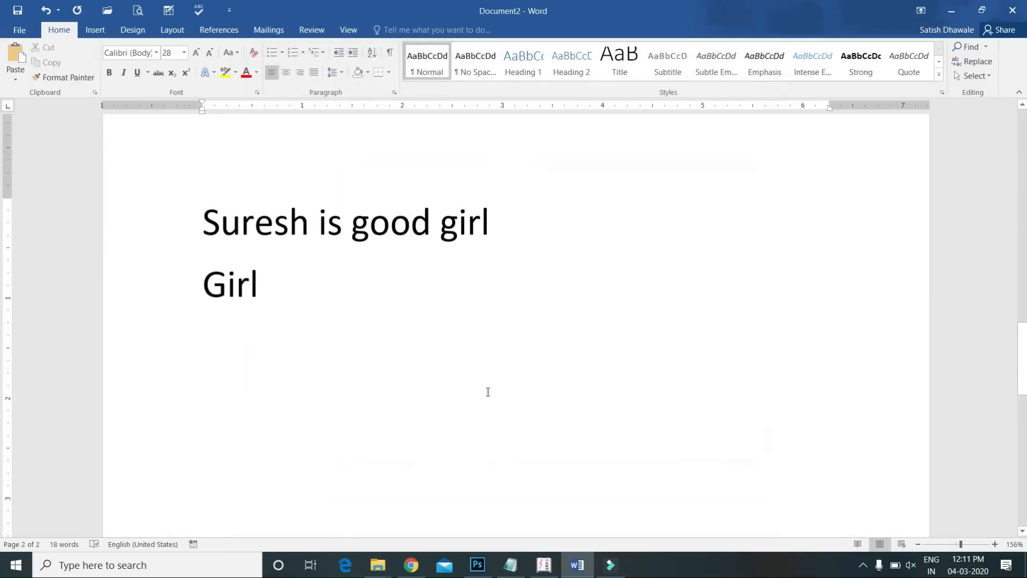
type("Good")
key("BackSpace")
key("BackSpace")
key("BackSpace")
key("BackSpace")
type("Sures")
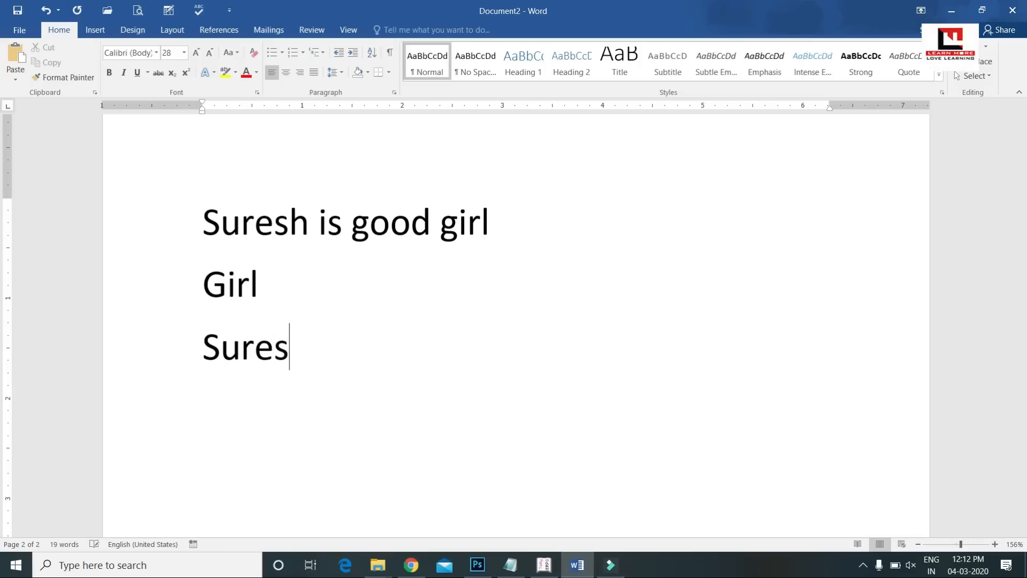
type("h is Good ")
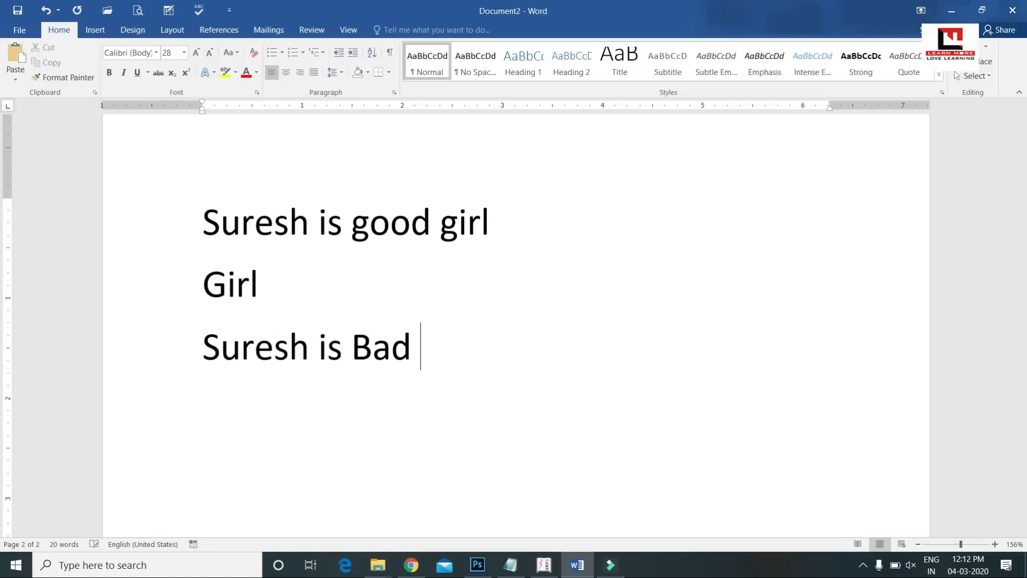
type("boy")
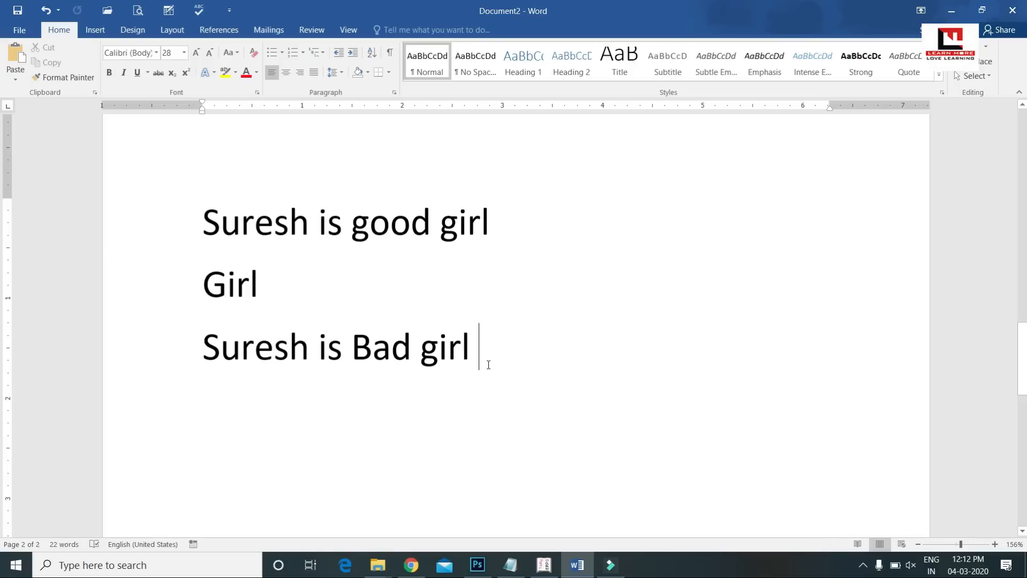
- Add an AutoCorrect entry in the proofing settings that replaces "SBI" with "State Bank of India" and save the options
left_click(12, 35)
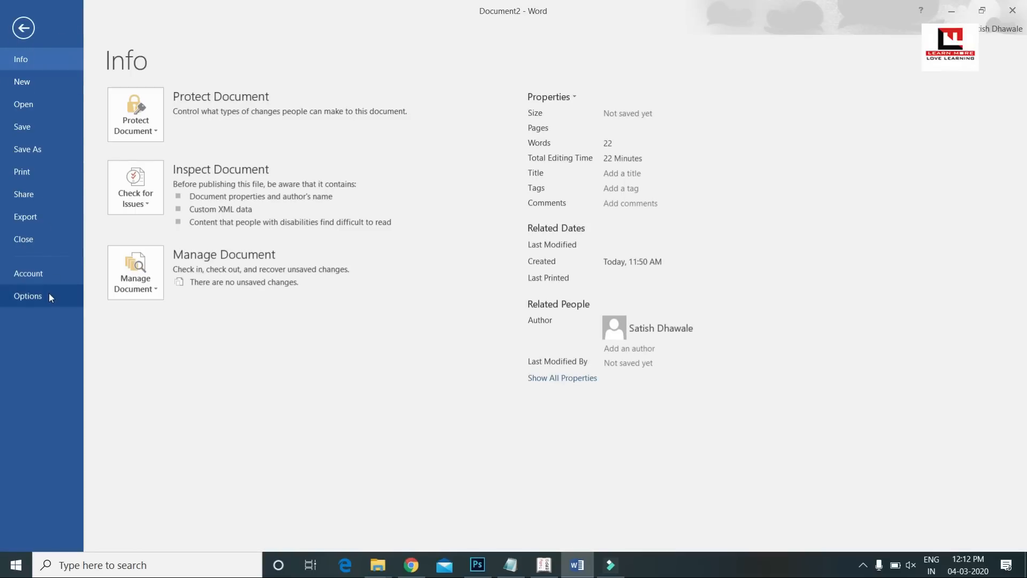
left_click(50, 294)
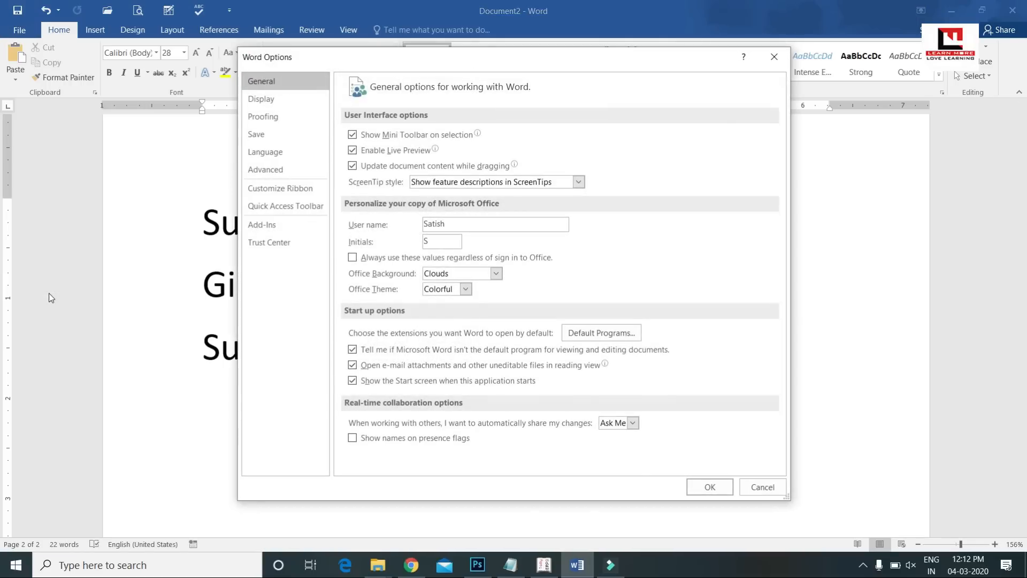
left_click(281, 116)
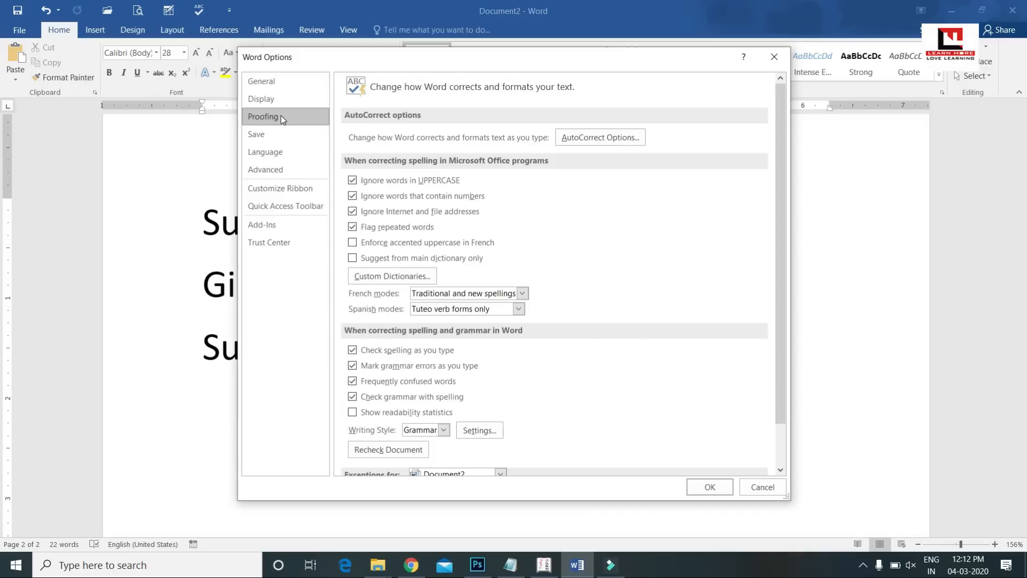
left_click(610, 138)
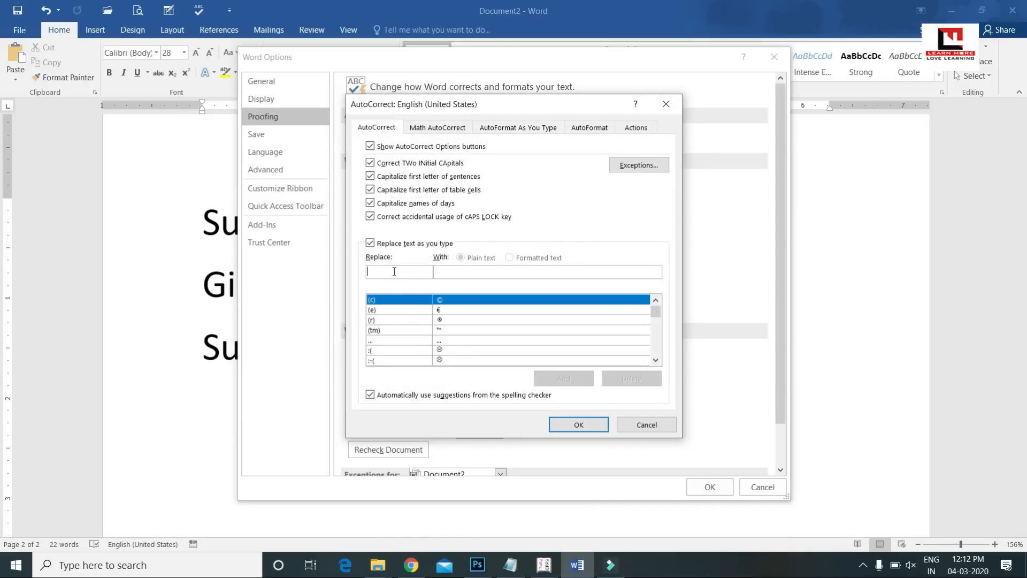
type("s")
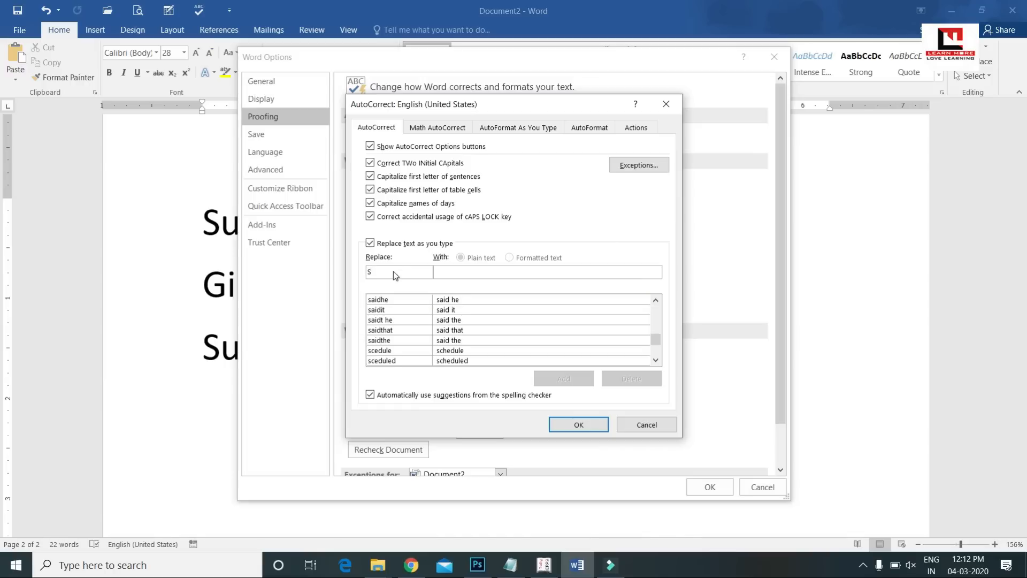
type("BI")
key("Tab")
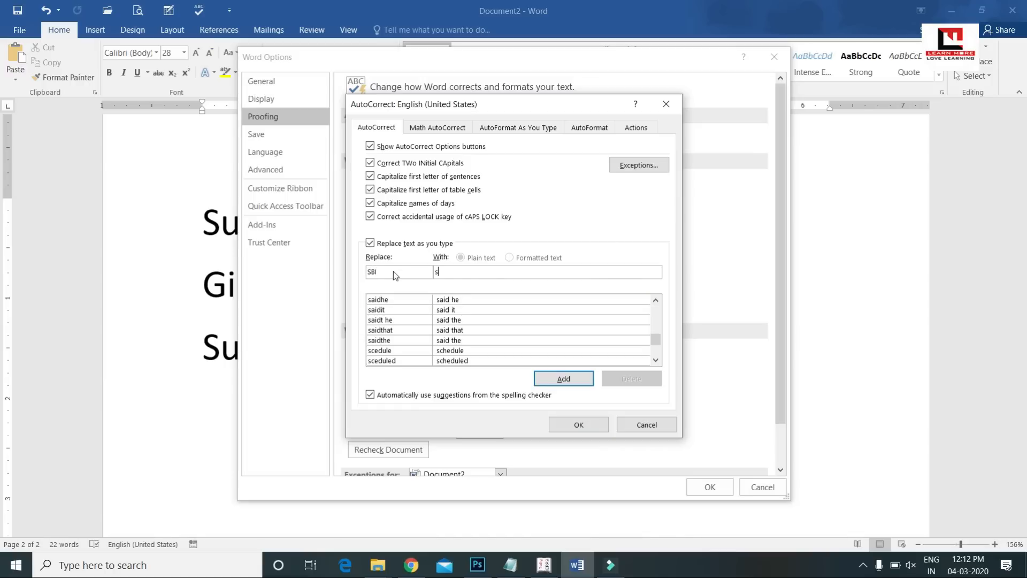
type("State Bank of India")
left_click(582, 377)
left_click(581, 425)
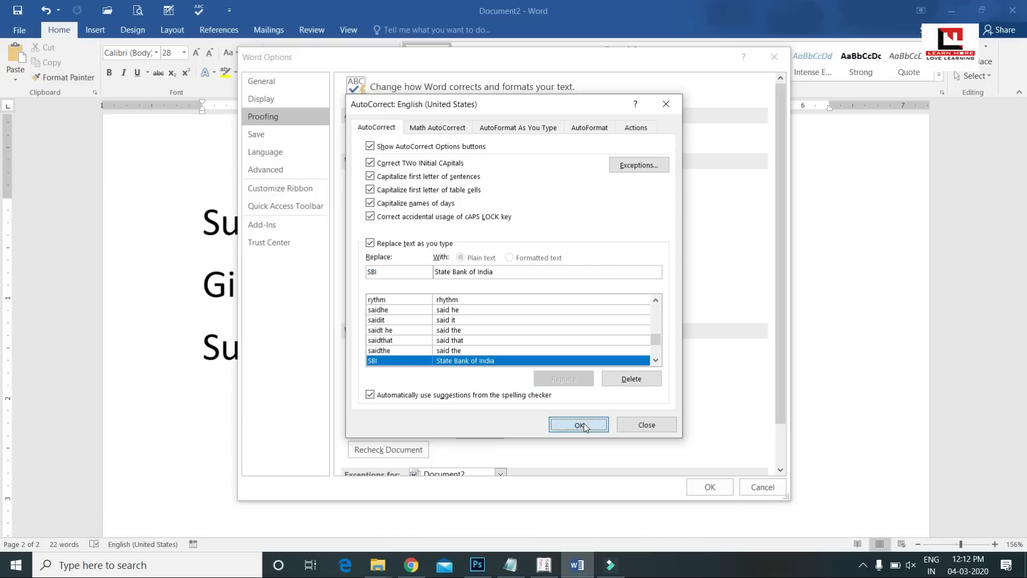
left_click(711, 486)
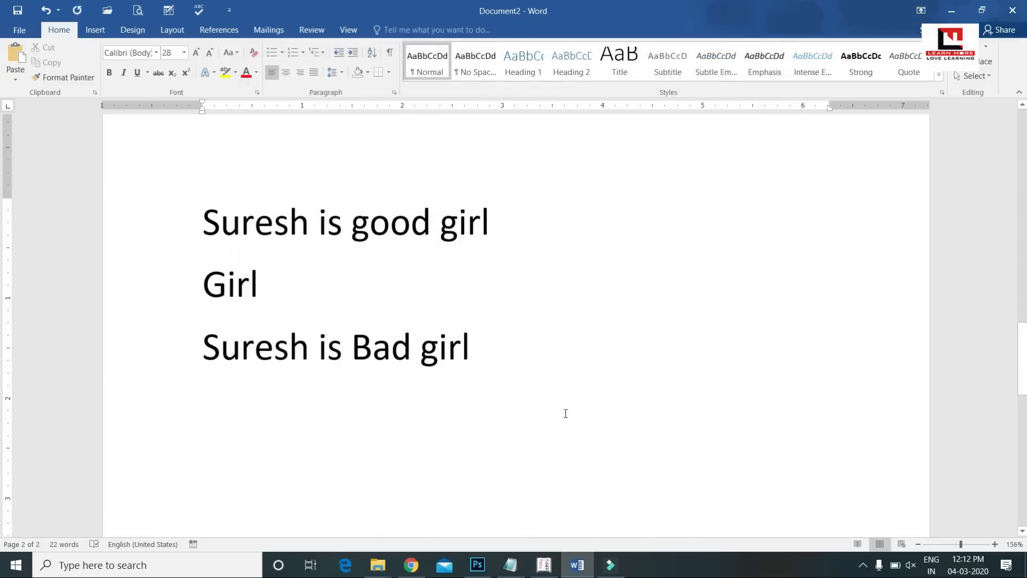
- Add two lines reading "State Bank of India" below the last sentence, using the "SBI" AutoCorrect entry
type("State Bank of India")
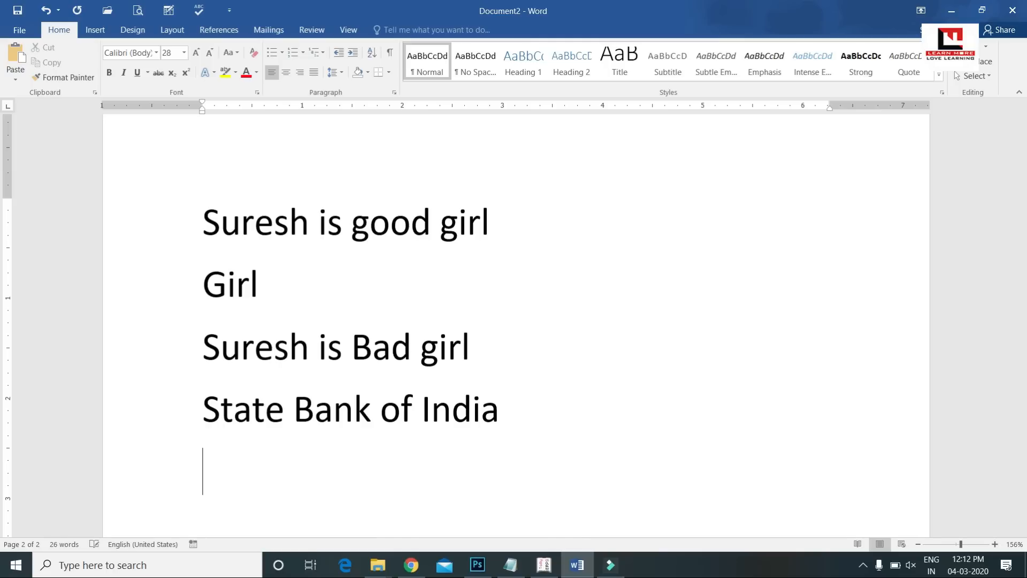
type("SBI")
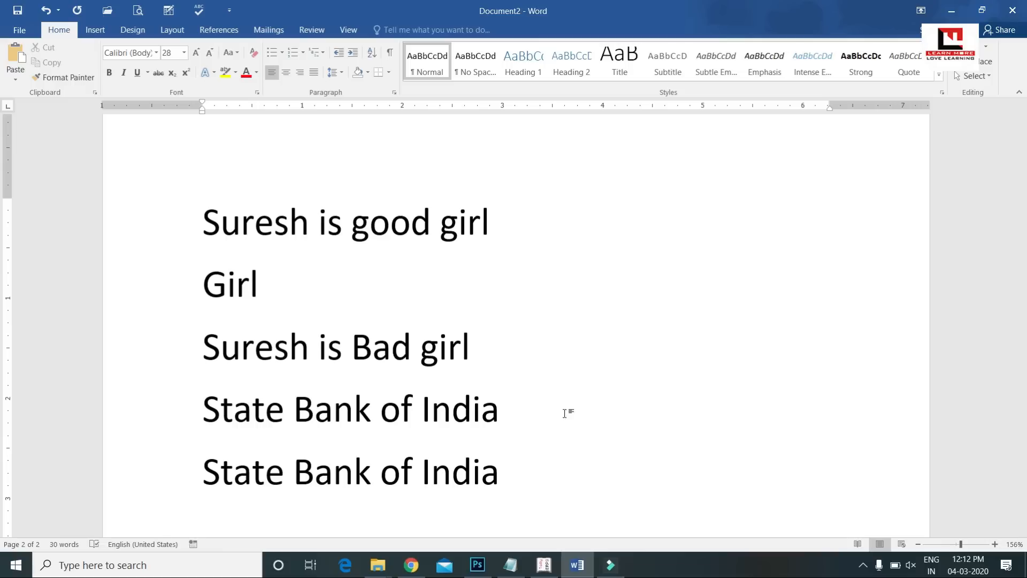
- Review the AutoCorrect replacement settings in the proofing options, and close them without making changes
scroll(565, 413, "down", 2)
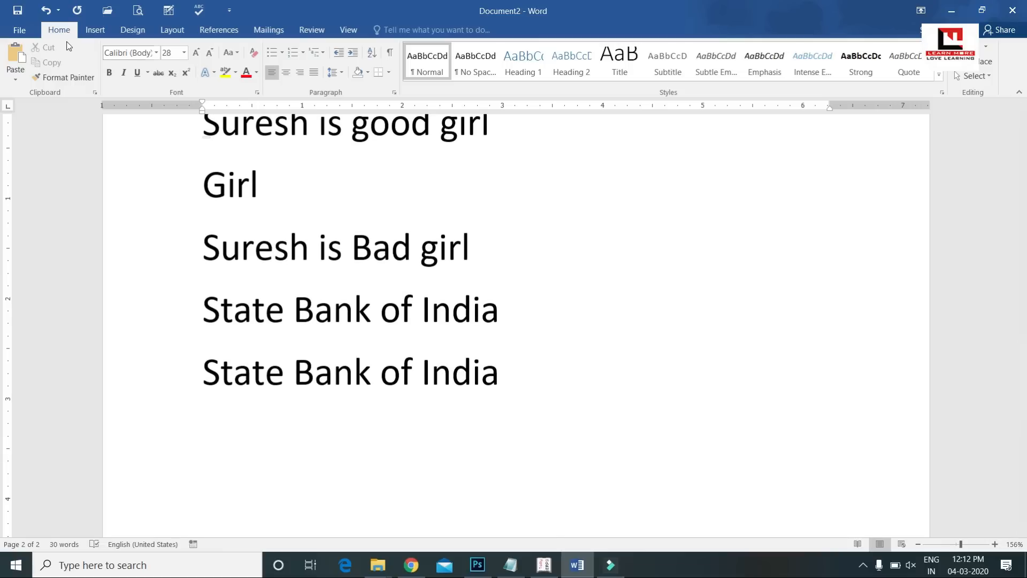
left_click(18, 31)
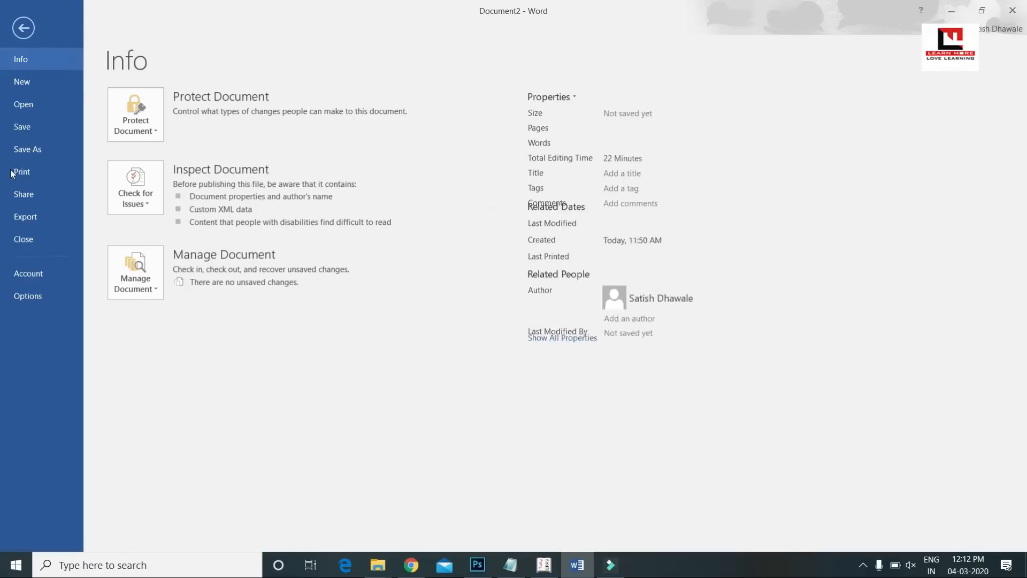
left_click(42, 300)
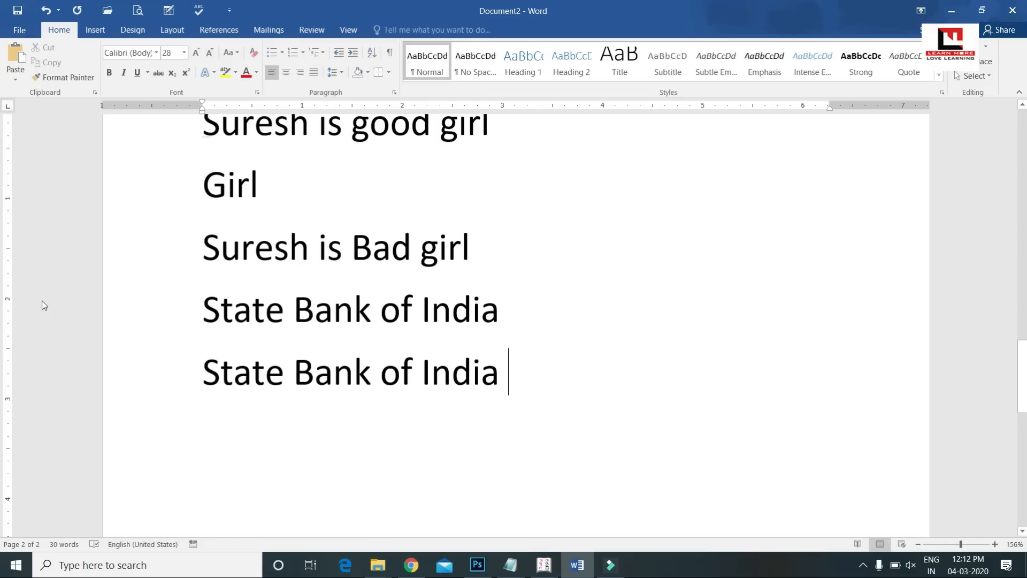
left_click(281, 118)
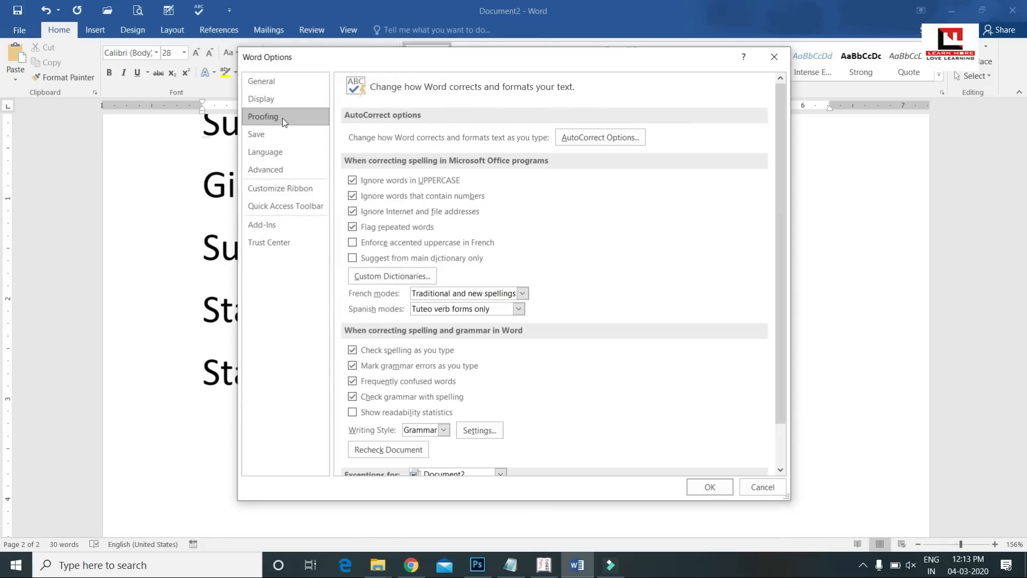
left_click(600, 137)
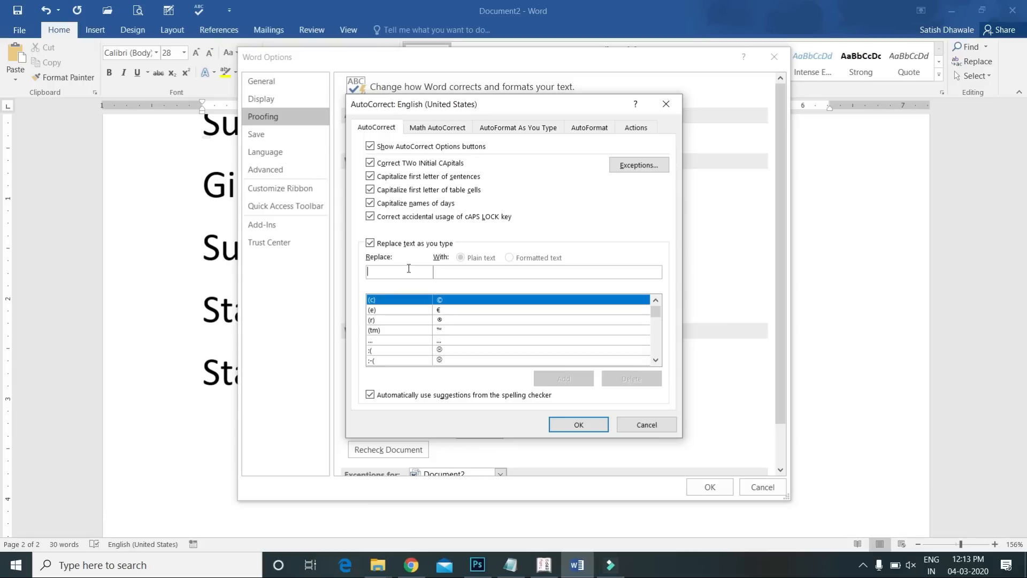
left_click(647, 424)
left_click(781, 491)
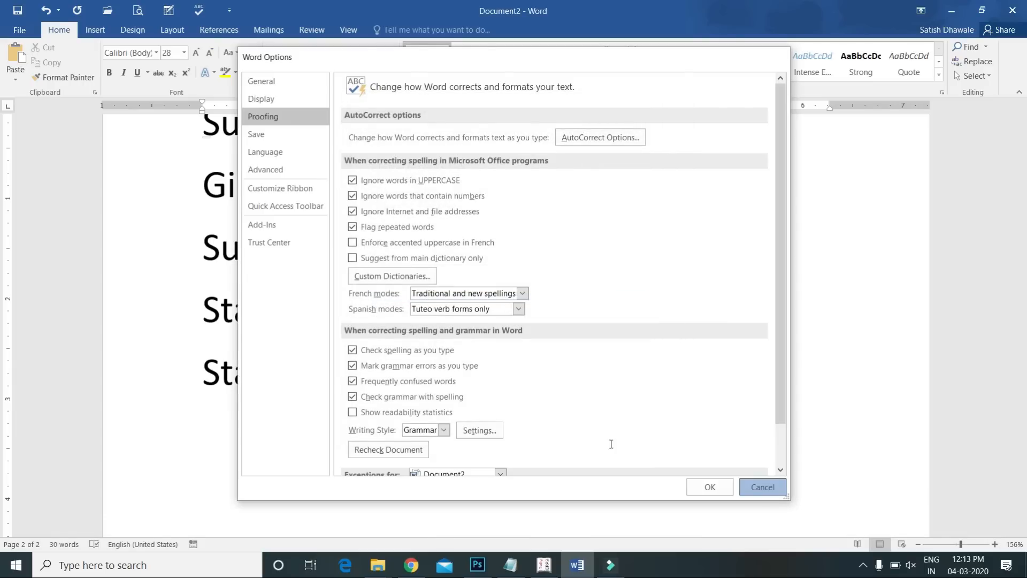
- Copy the formatting of the word SUN onto the word MOON with Format Painter
scroll(539, 424, "up", 8)
scroll(539, 425, "up", 7)
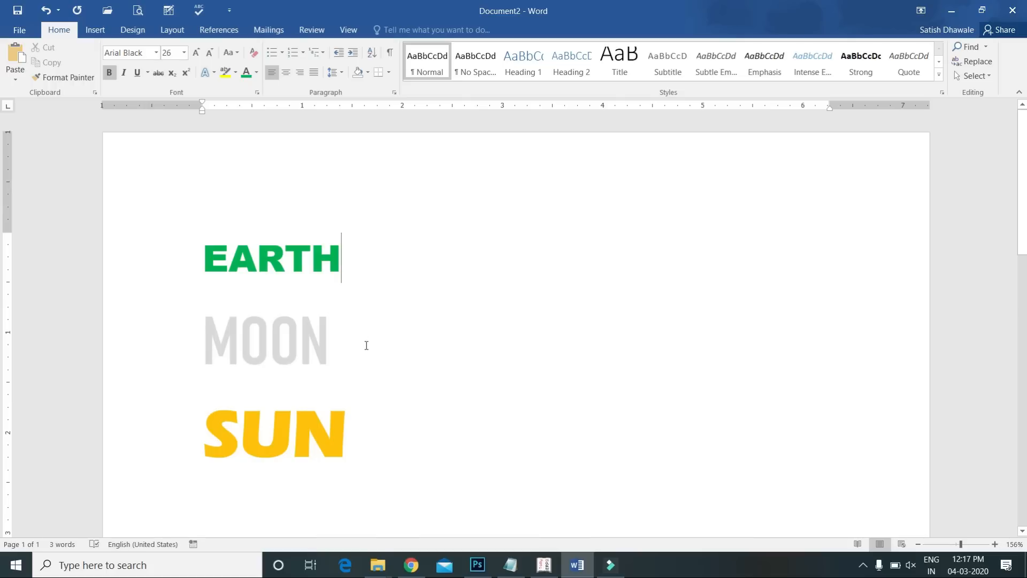
left_click(159, 266)
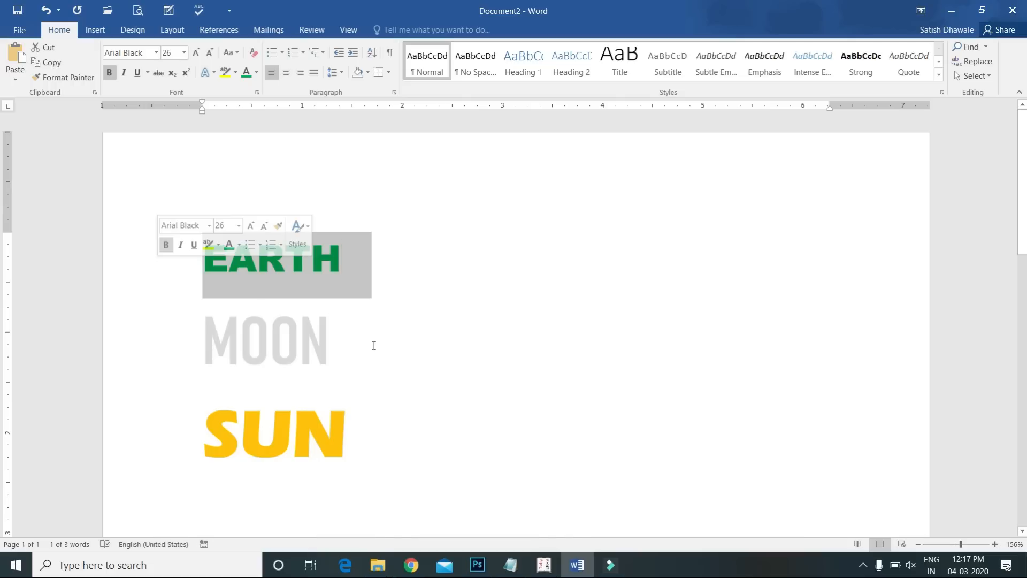
left_click_drag(374, 344, 213, 339)
left_click_drag(348, 440, 221, 438)
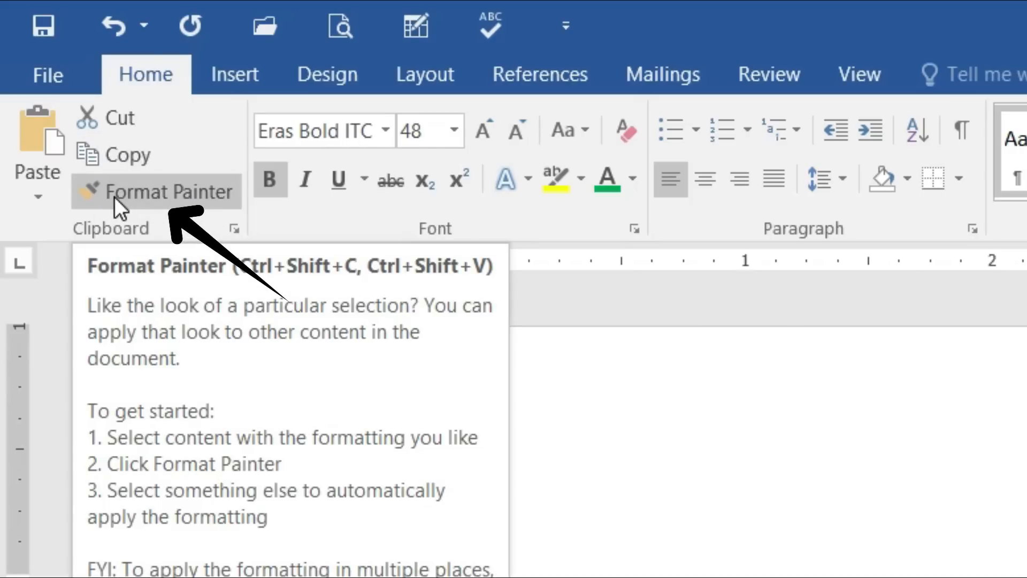
left_click(132, 191)
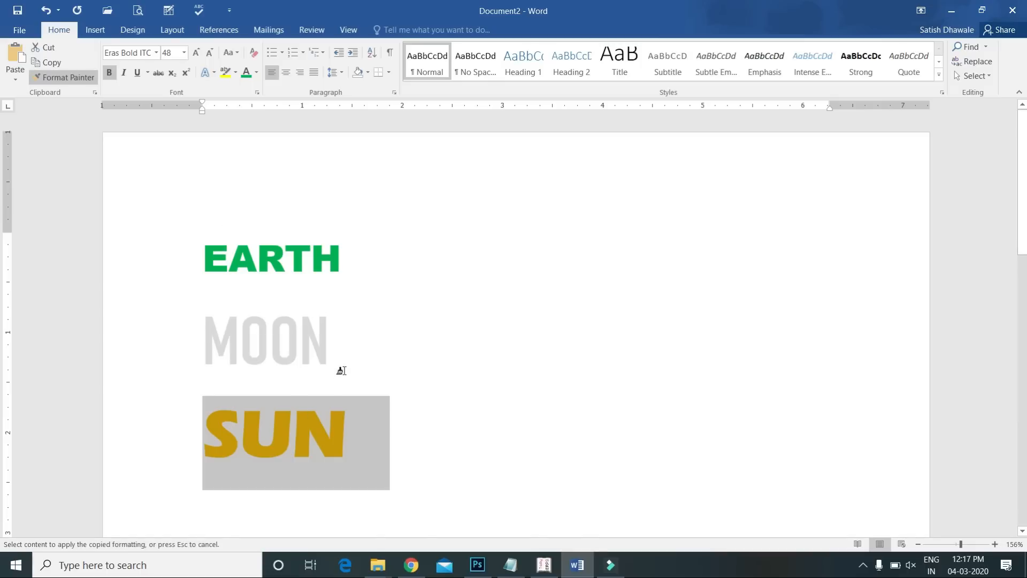
mouse_move(316, 339)
left_mouse_down()
mouse_move(197, 334)
mouse_move(202, 344)
left_mouse_up()
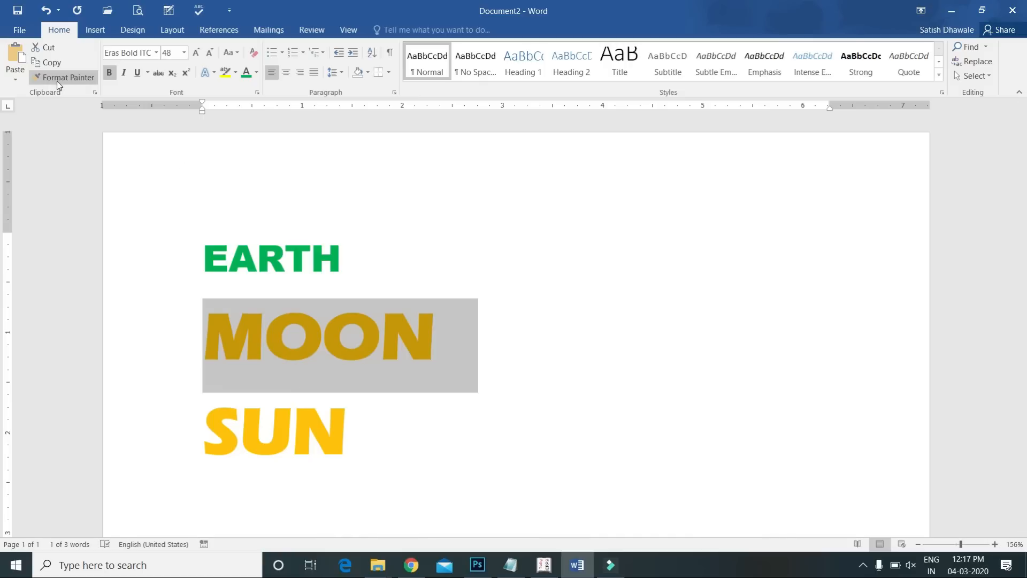
left_click(401, 350)
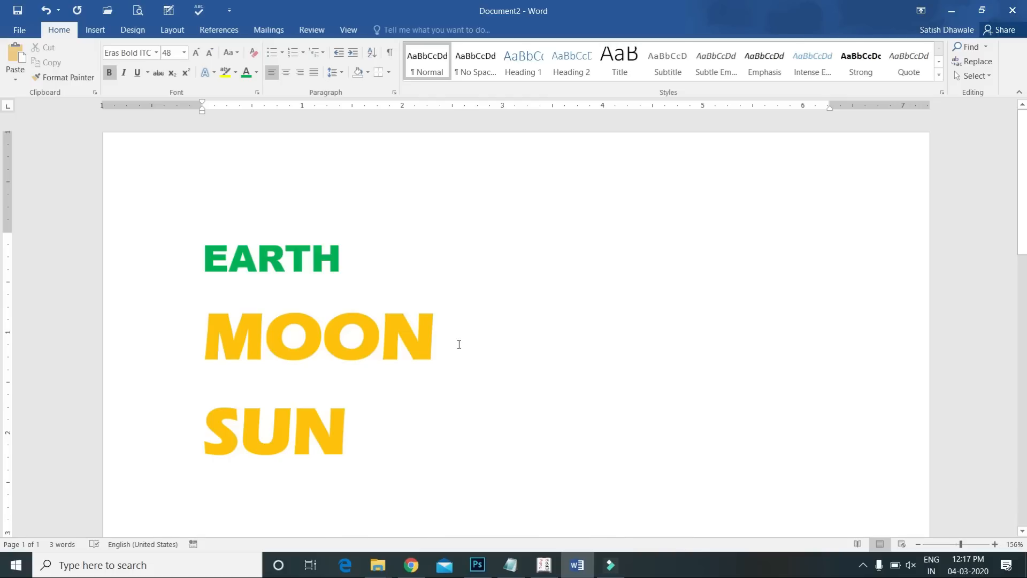
- Undo the formatting copied onto MOON and place the cursor at the end of SUN
key("ctrl+z")
left_click(368, 418)
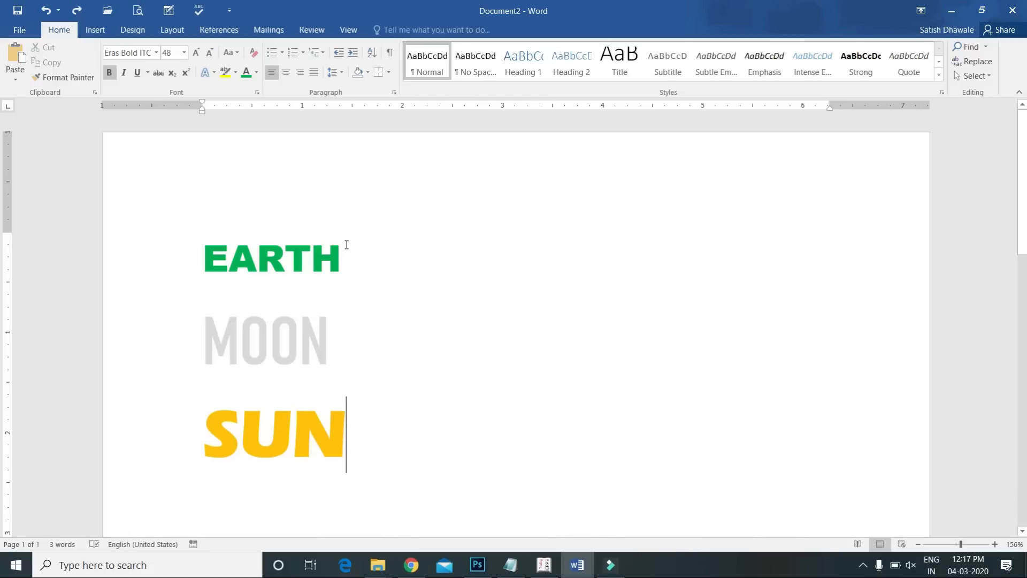
- Copy the formatting of the word EARTH onto both MOON and SUN with Format Painter kept active
left_click_drag(372, 256, 191, 255)
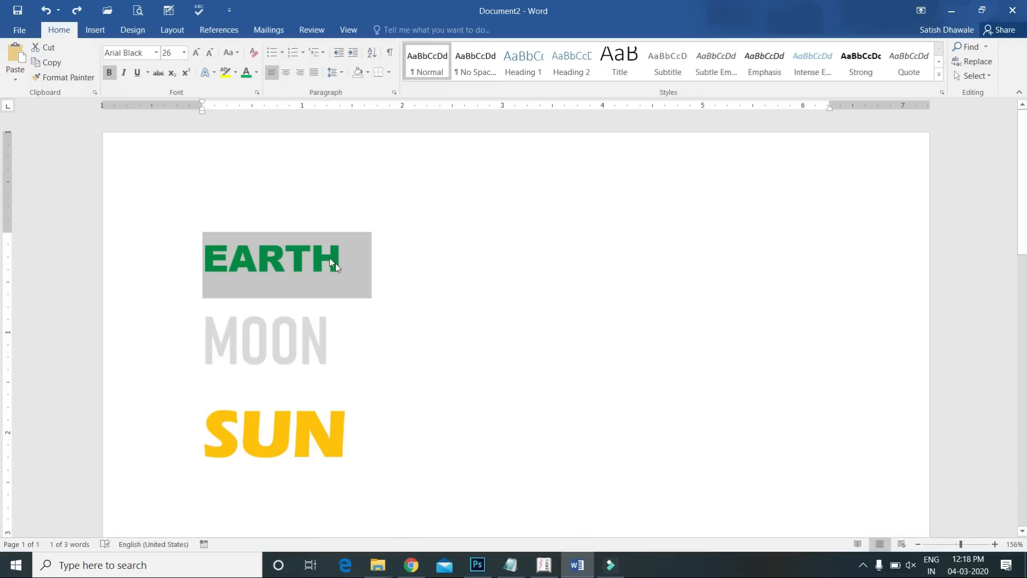
left_click_drag(341, 257, 204, 239)
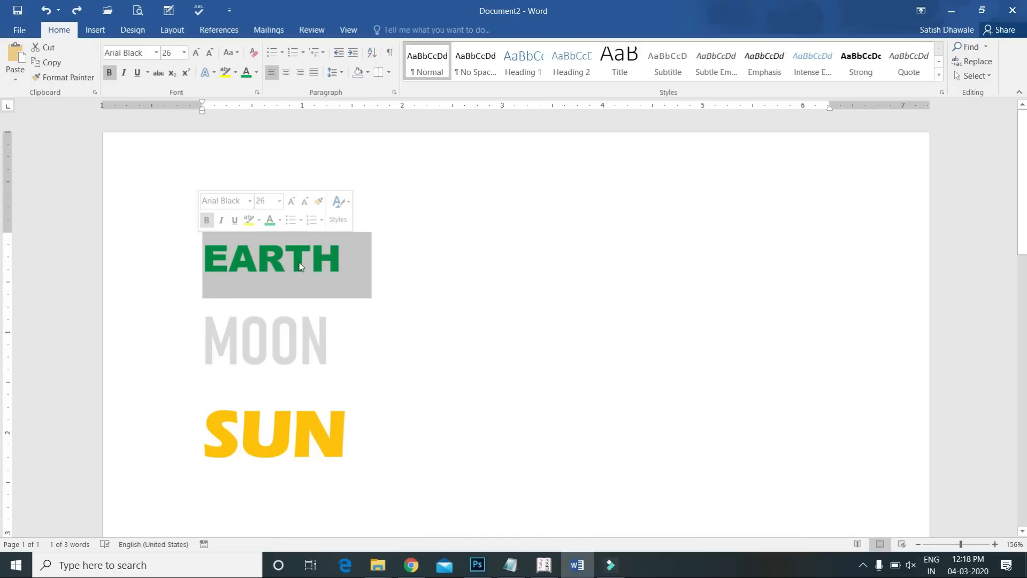
left_click(66, 79)
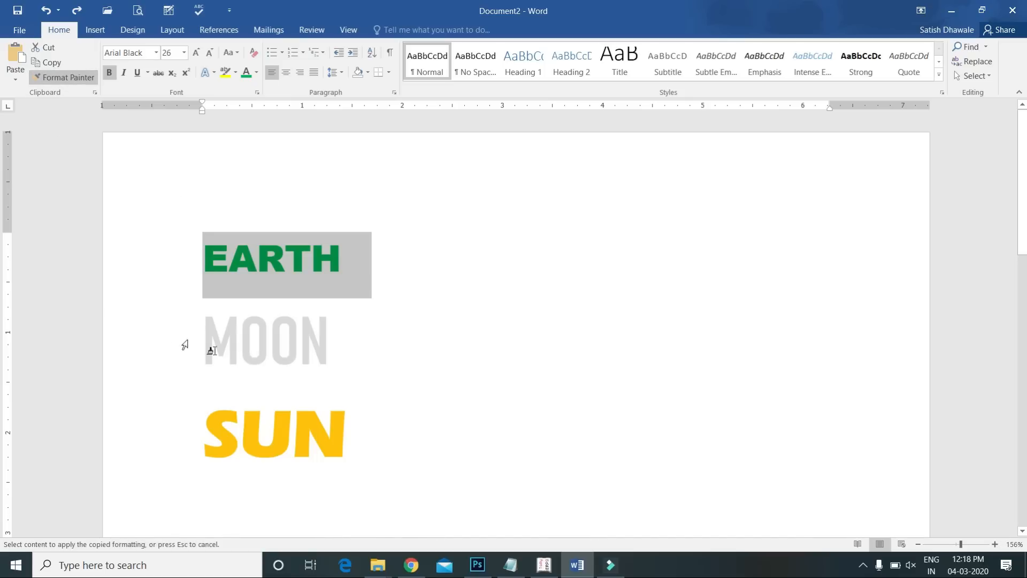
left_click_drag(337, 348, 196, 348)
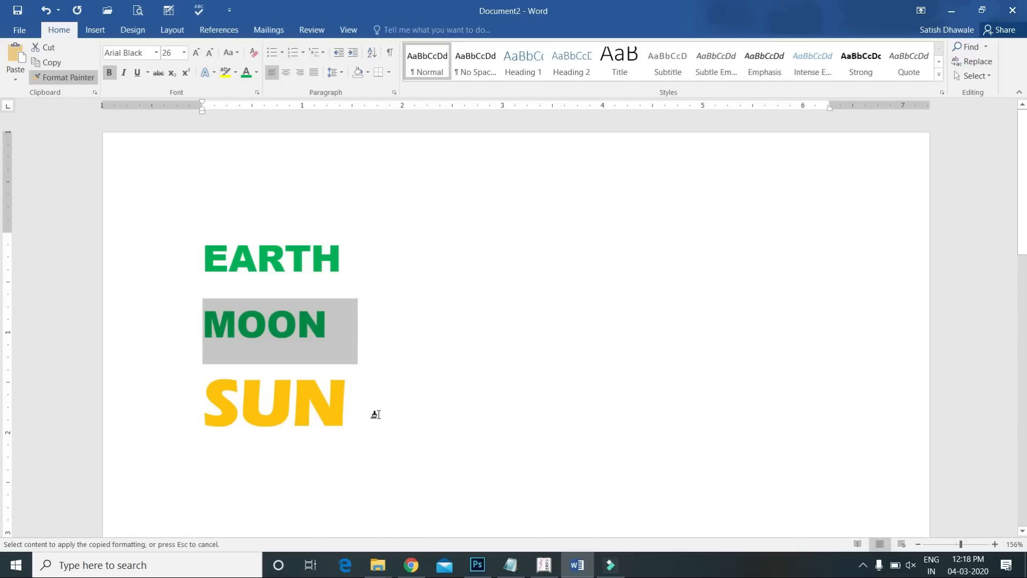
left_click_drag(361, 404, 193, 404)
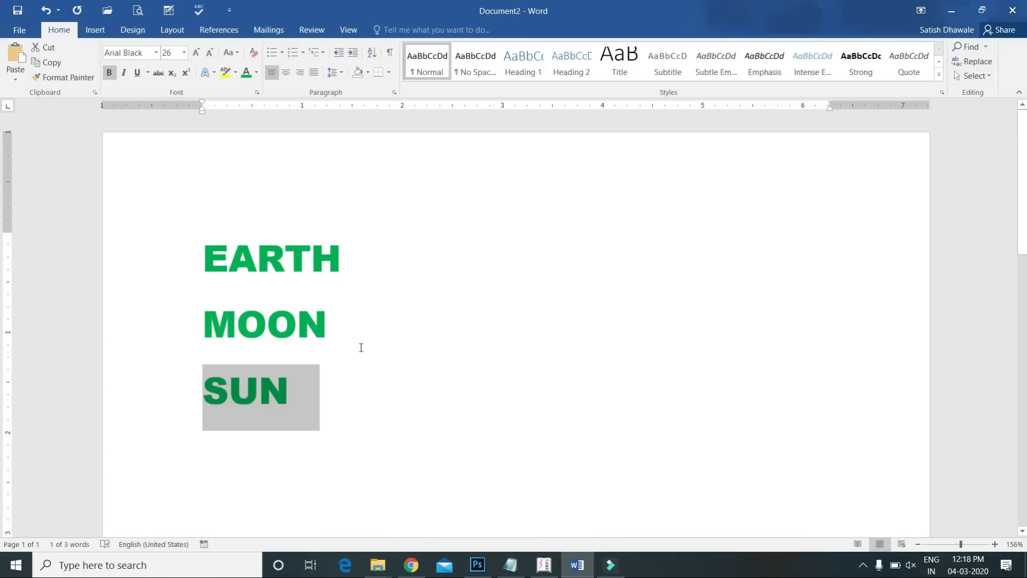
- Undo the formatting copied onto SUN and MOON, and place the cursor at the end of SUN
key("ctrl+z")
key("ctrl+z")
key("ctrl+z")
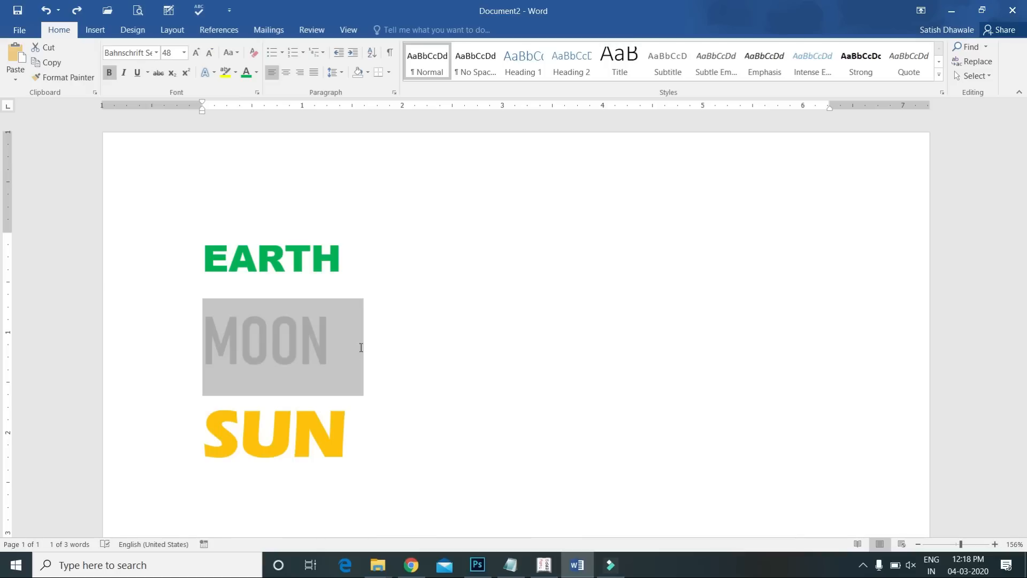
left_click(367, 440)
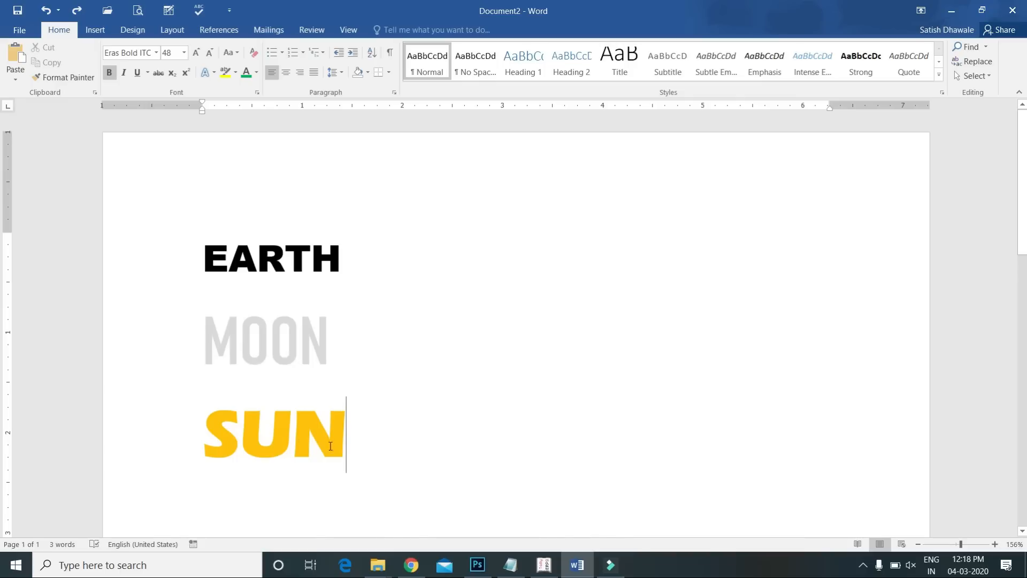
- Copy the formatting of the word SUN onto all of MOON and EARTH with Format Painter, and end the painting
left_click(188, 431)
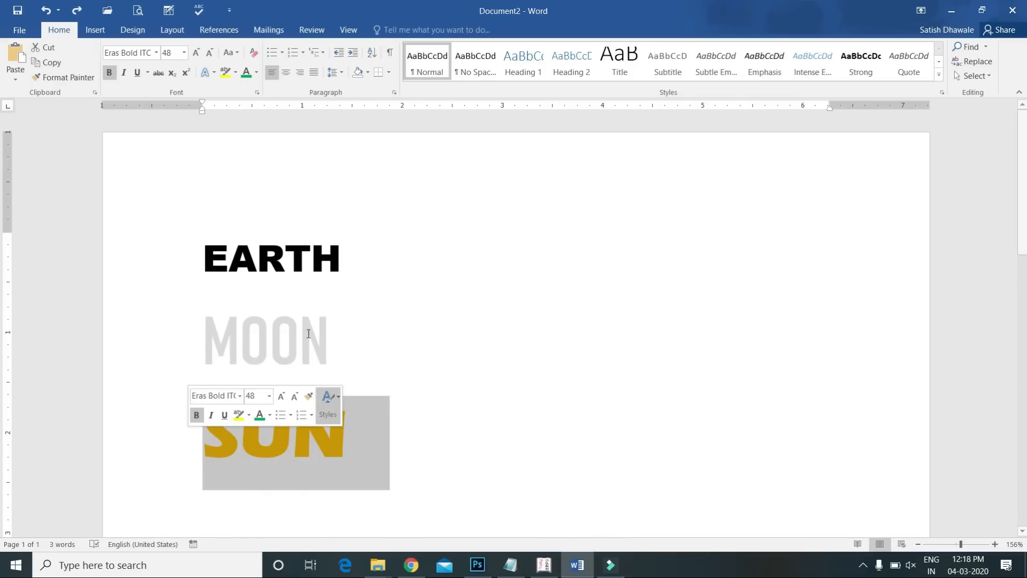
left_click(60, 75)
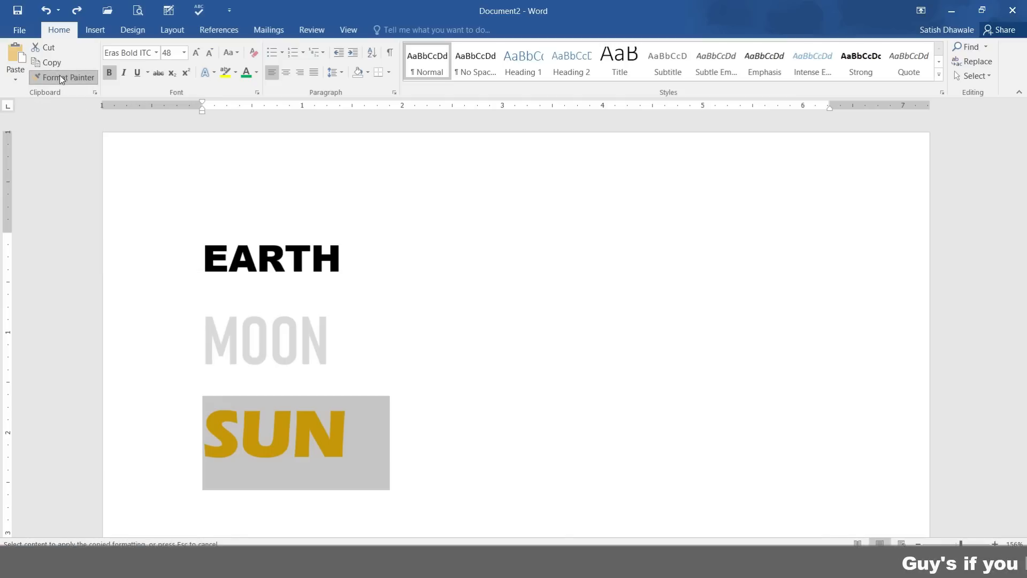
left_click_drag(343, 340, 241, 337)
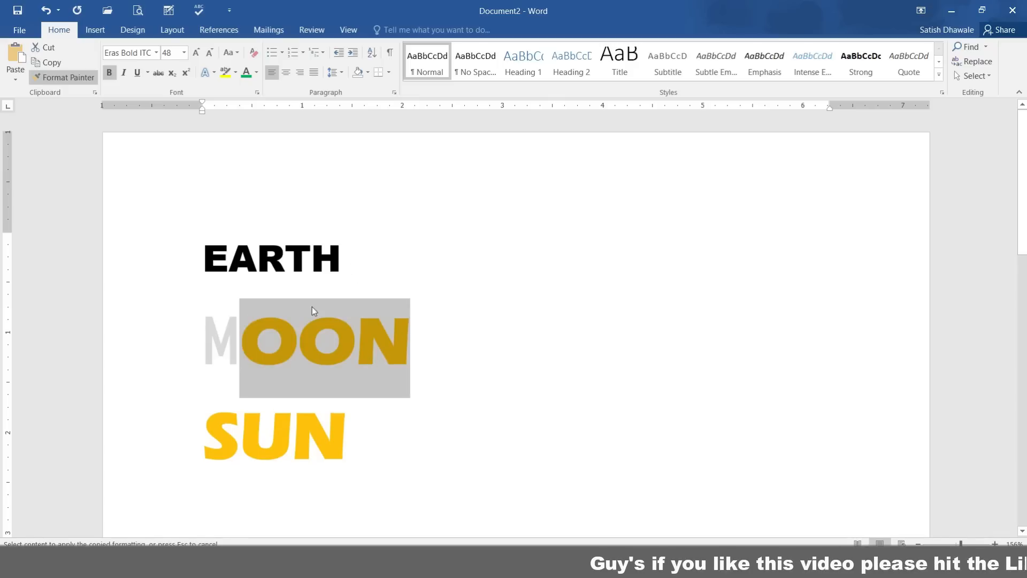
mouse_move(354, 251)
left_mouse_down()
mouse_move(257, 257)
mouse_move(217, 362)
mouse_move(425, 362)
mouse_move(464, 356)
mouse_move(477, 334)
left_mouse_up()
left_click(432, 279)
left_click(362, 338)
scroll(356, 355, "down", 3)
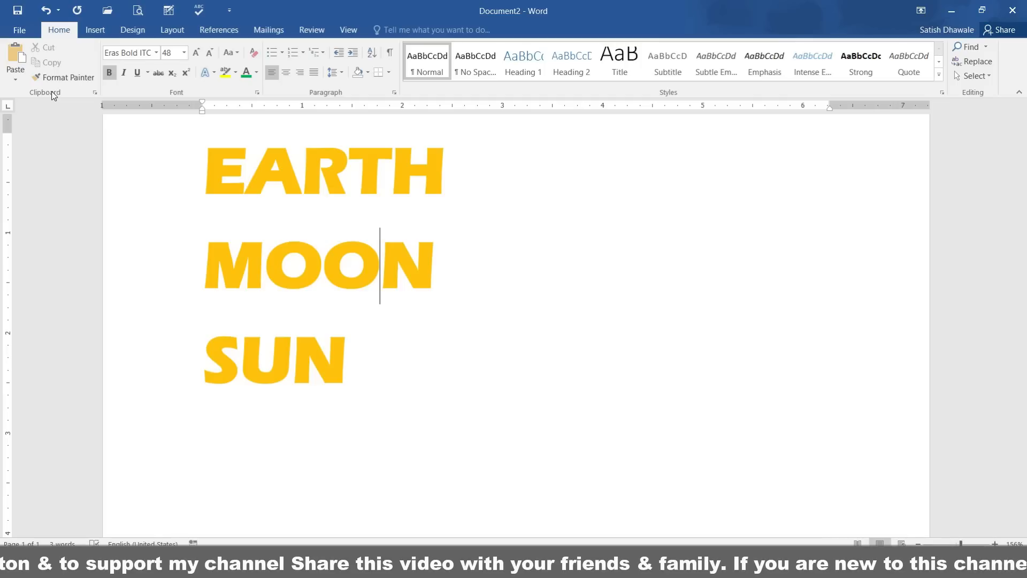
- Duplicate the word SUN on a new line below the existing one
left_click(187, 360)
key("ctrl+c")
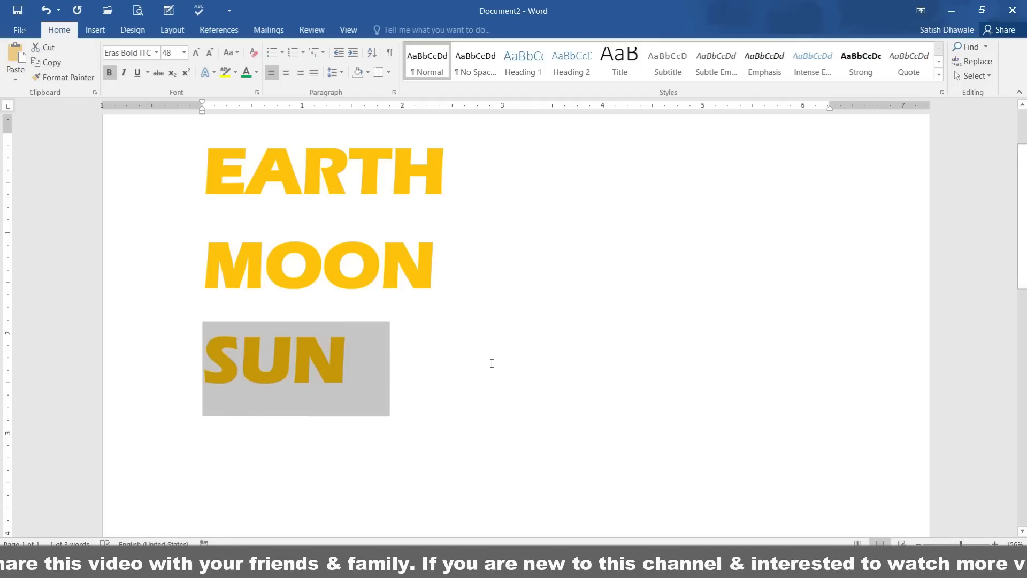
left_click(429, 413)
key("Return")
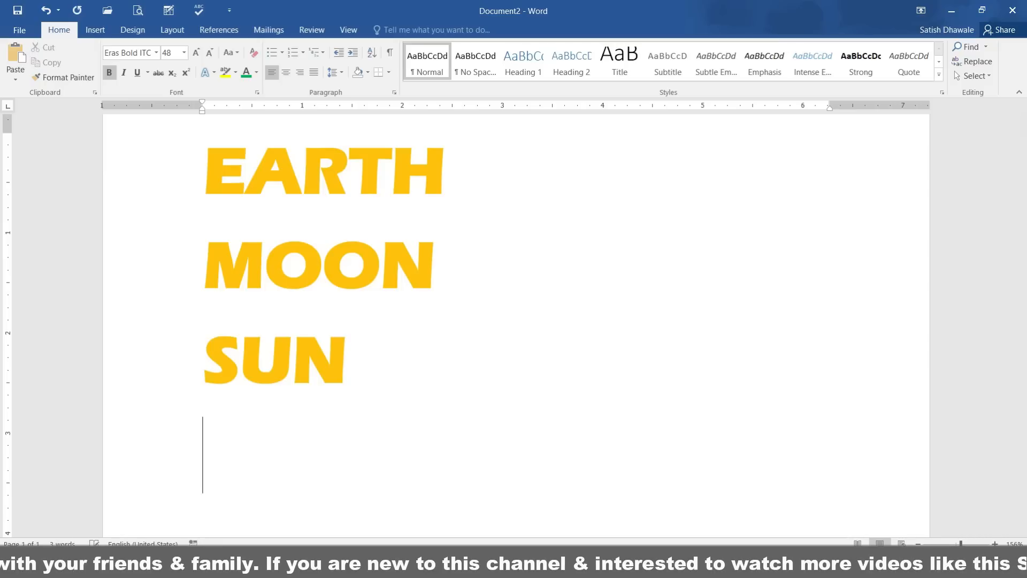
key("ctrl+v")
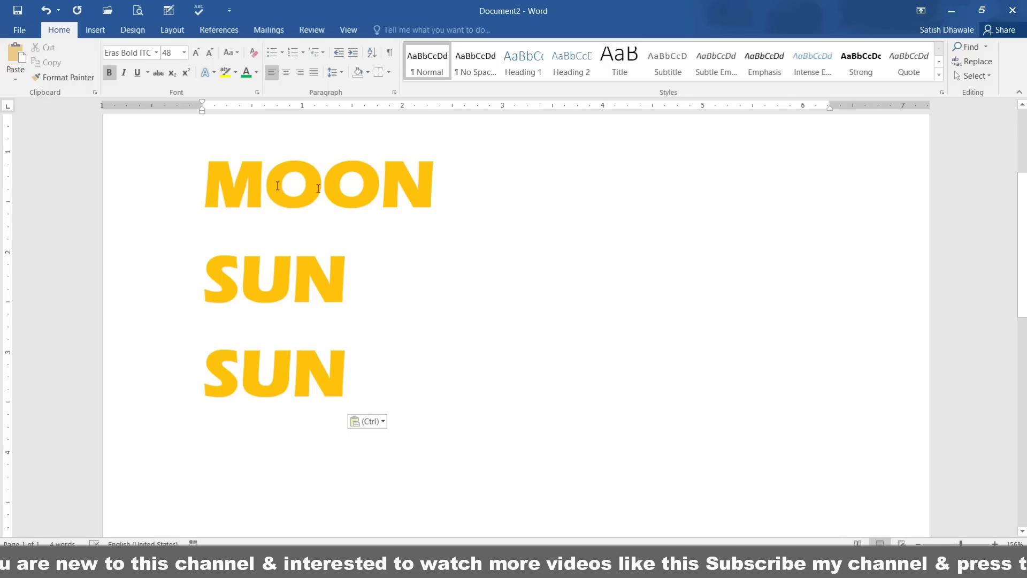
- Copy the word MOON and paste it on the line below the second SUN
left_click_drag(442, 190, 204, 187)
key("ctrl+c")
left_click(49, 63)
left_click(239, 450)
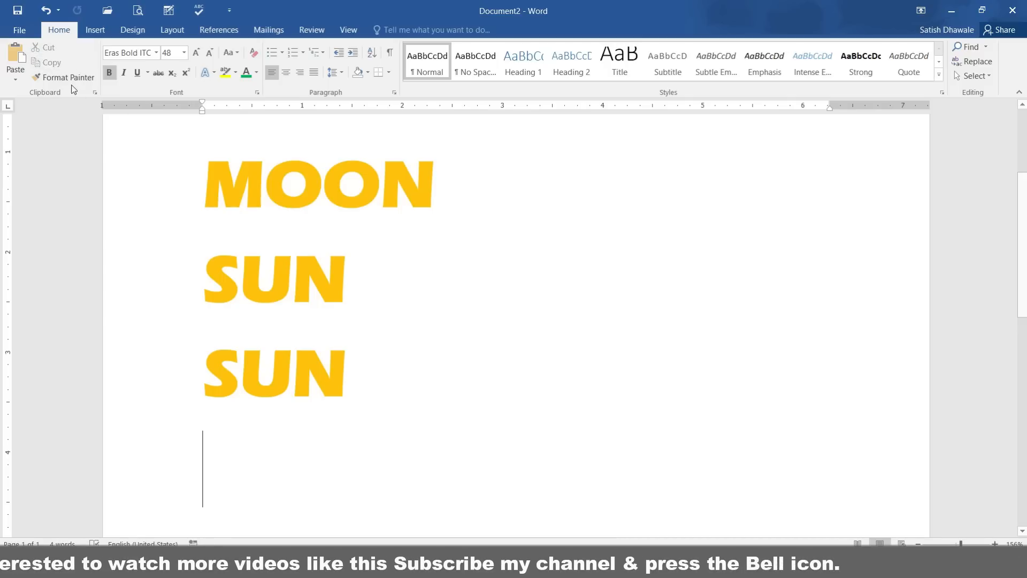
left_click(16, 56)
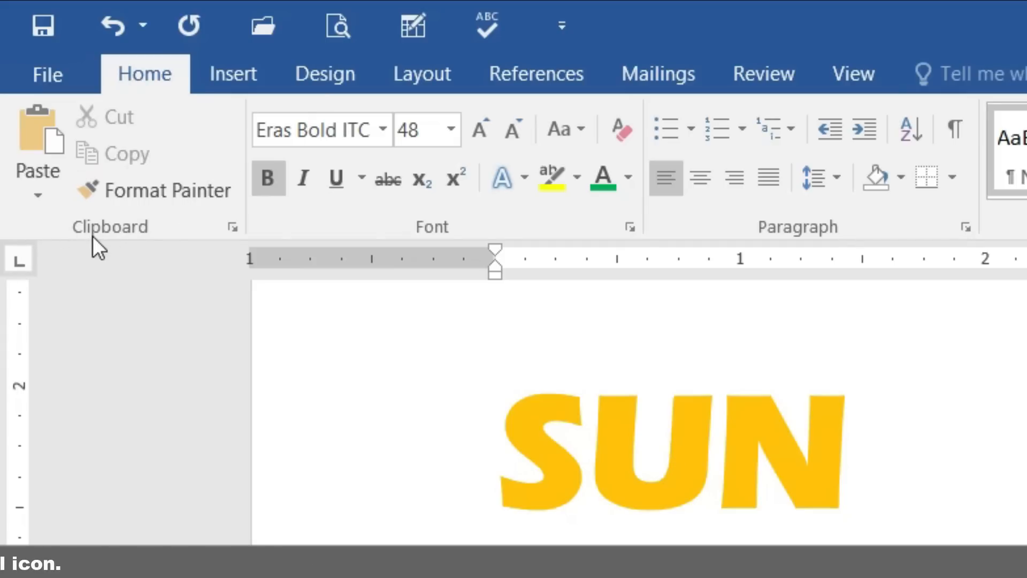
- Open the Clipboard history and examine the items collected in it
left_click(233, 228)
mouse_move(148, 509)
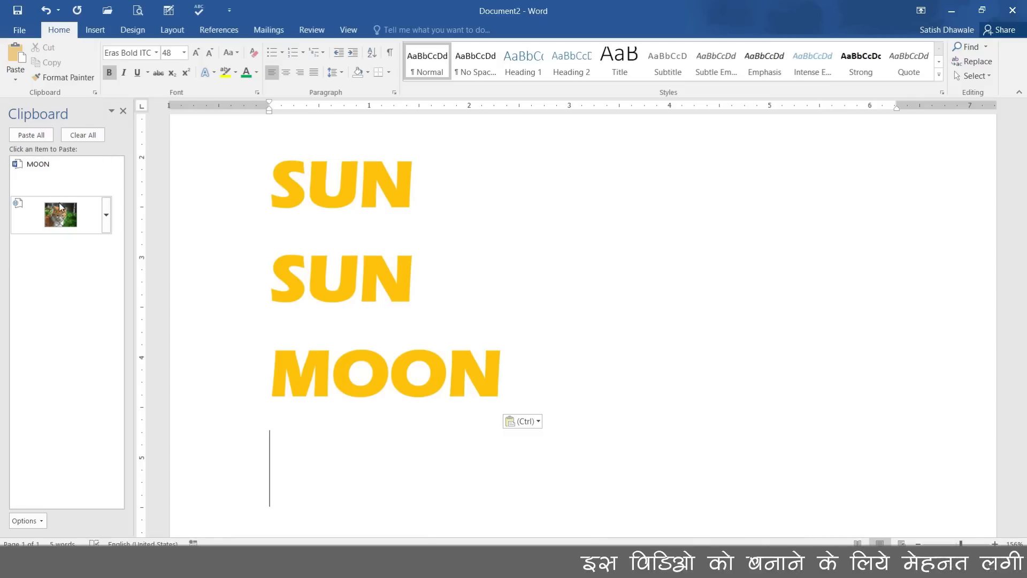
mouse_move(52, 178)
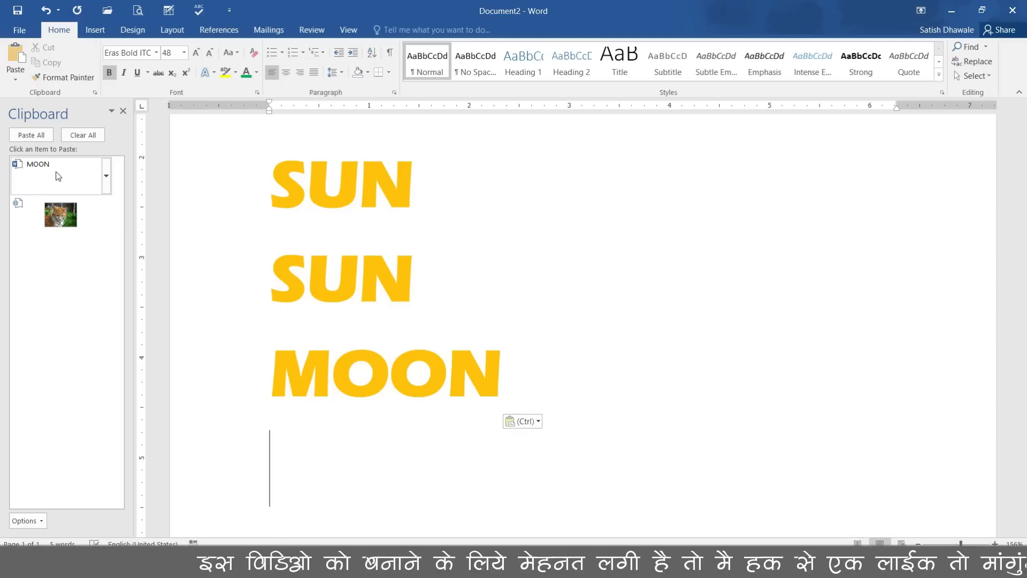
- Copy the second SUN and the word EARTH so both are collected in the Clipboard history
left_click_drag(431, 279, 261, 273)
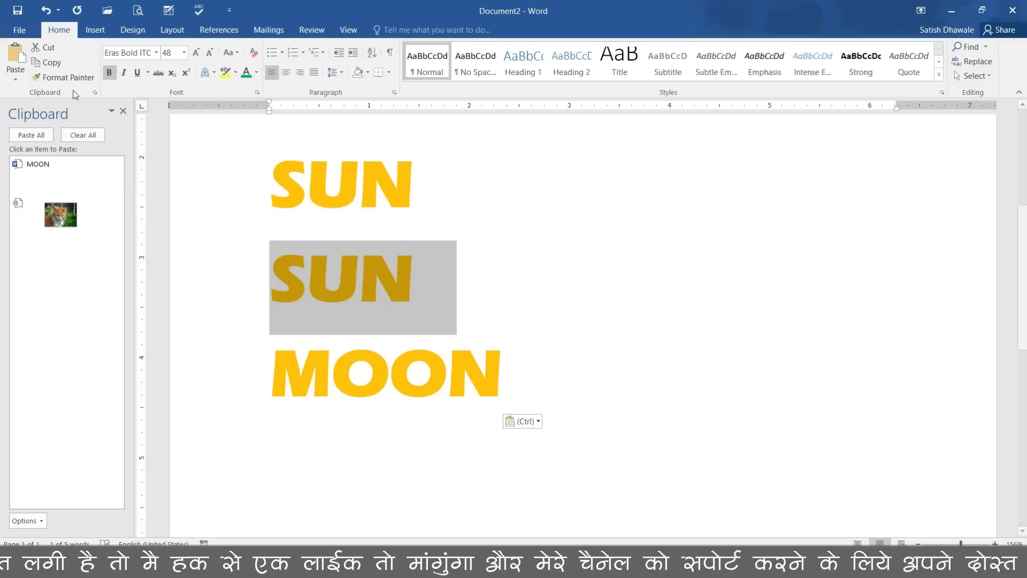
left_click(53, 63)
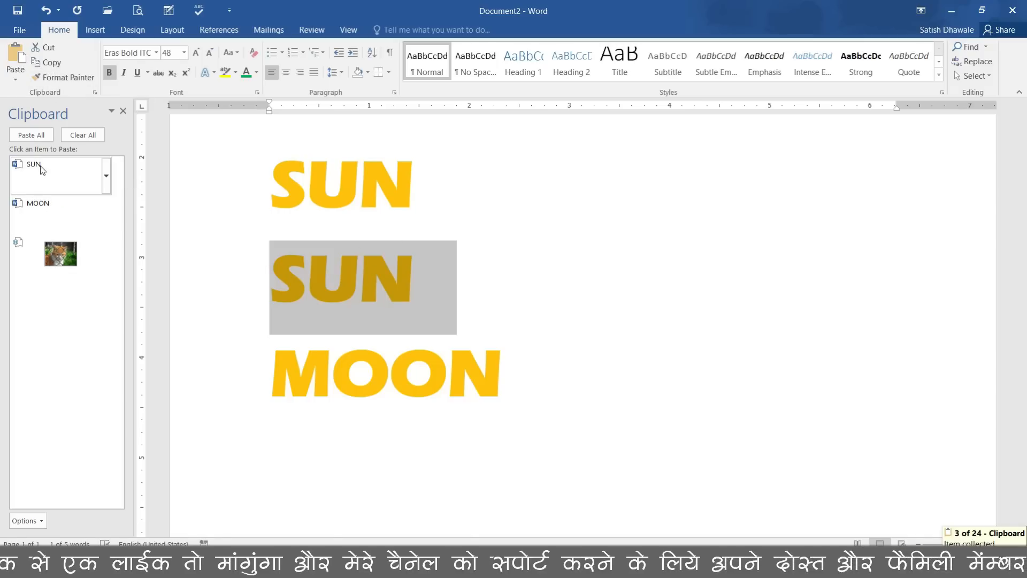
scroll(535, 302, "up", 3)
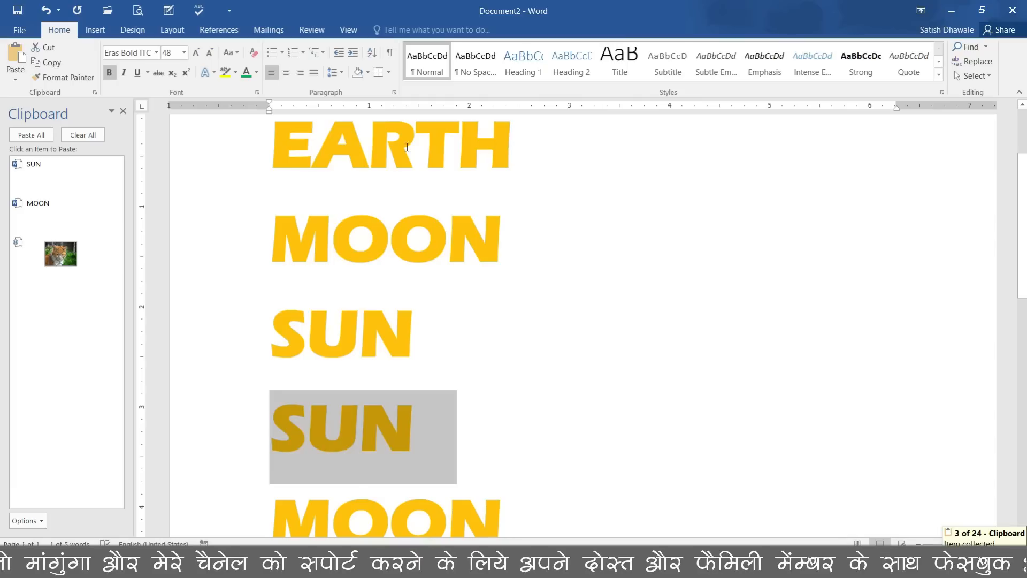
triple_click(407, 147)
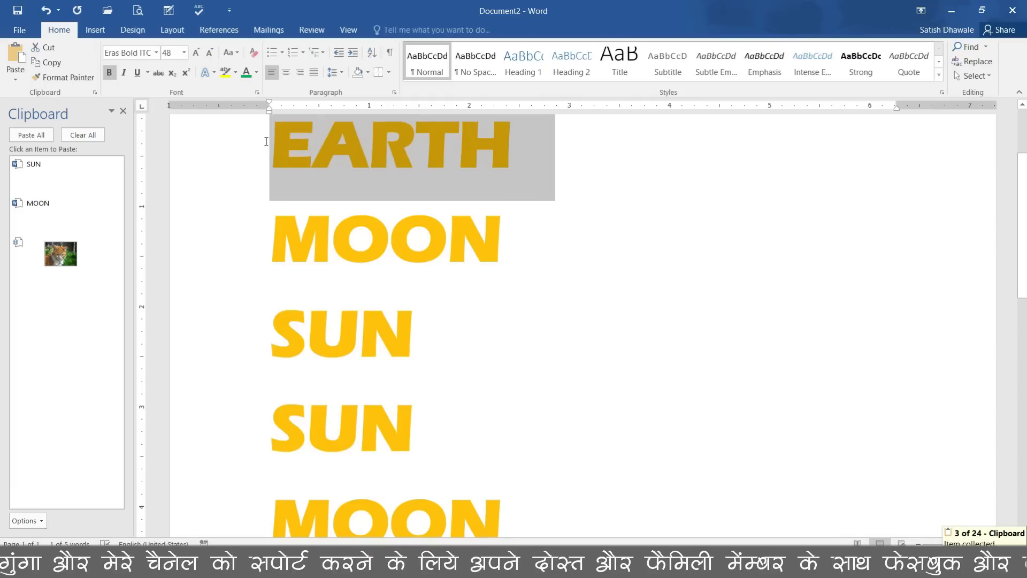
left_click(53, 64)
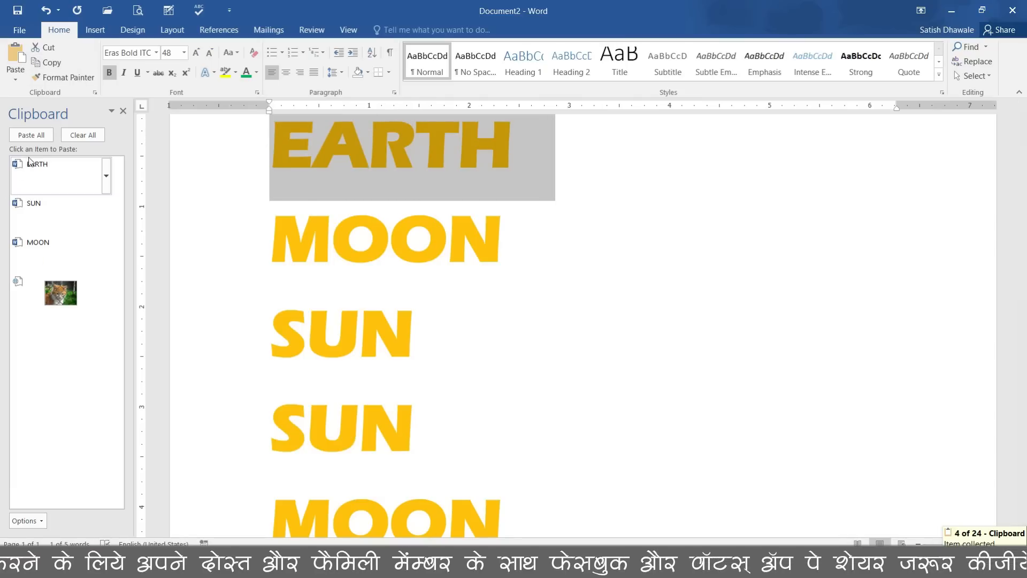
- Paste the collected items EARTH, SUN, MOON and EARTH again, in that order, at the end of the document
scroll(402, 365, "down", 1)
left_click(402, 365)
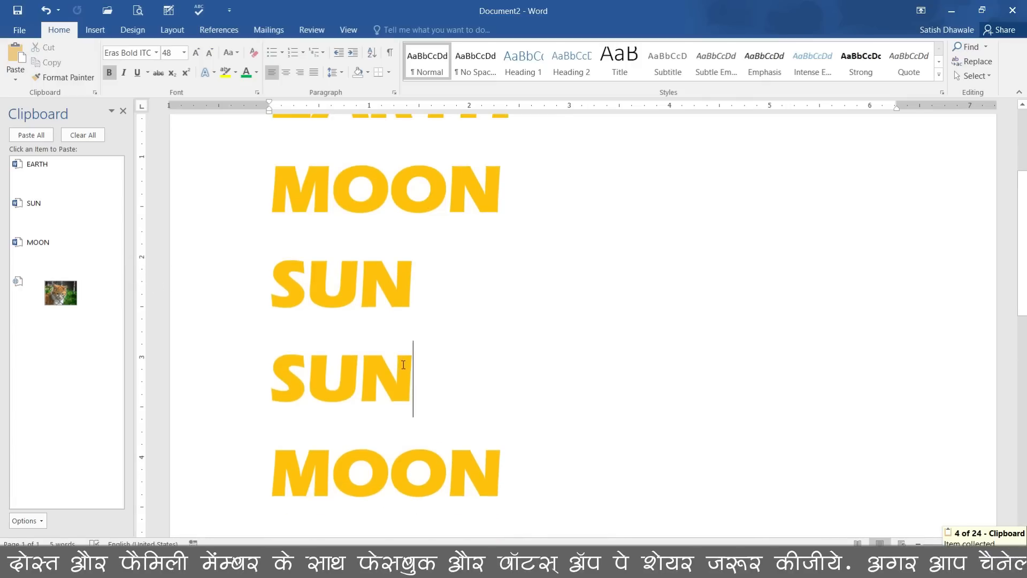
scroll(355, 420, "down", 3)
left_click(351, 419)
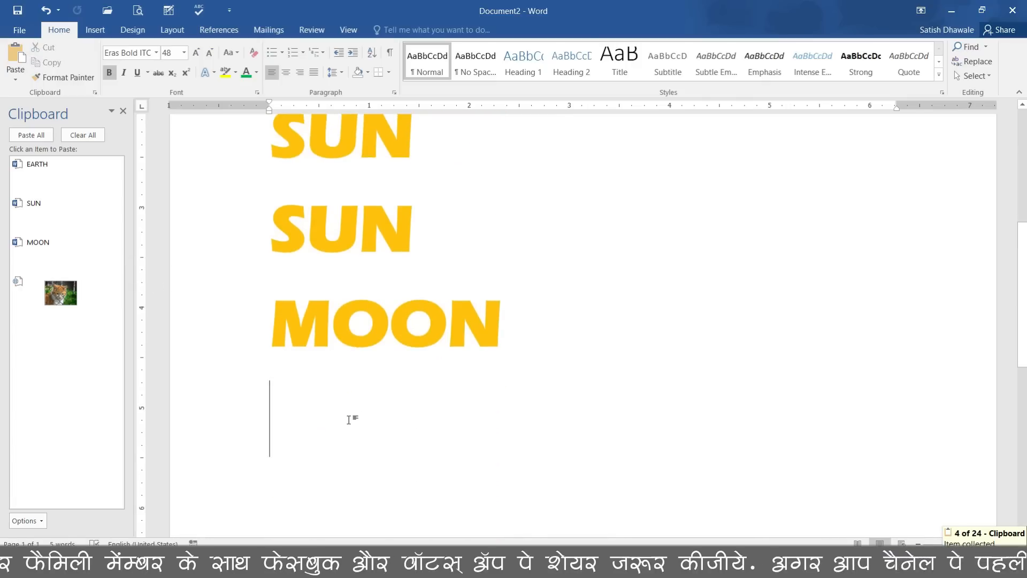
left_click(60, 179)
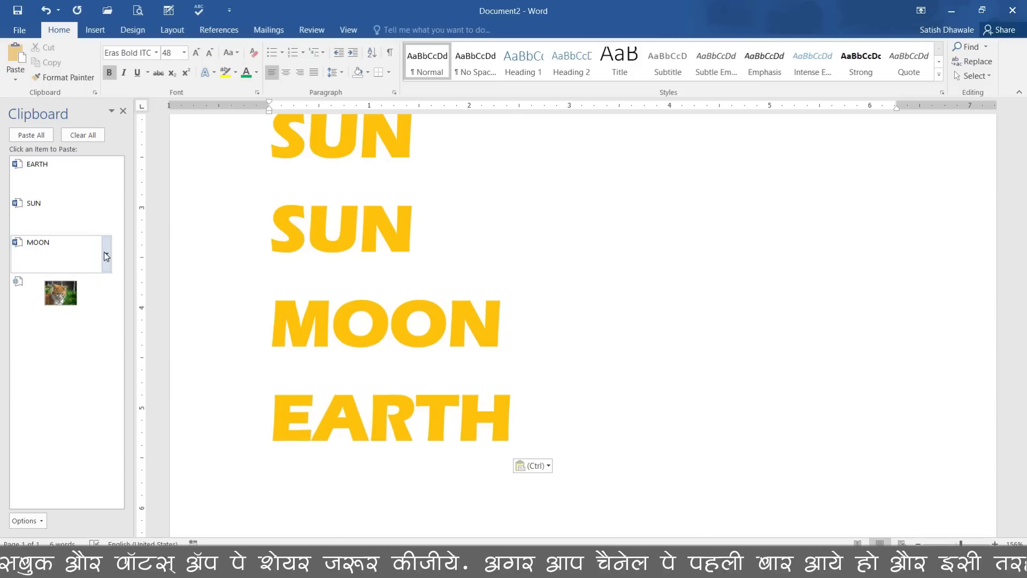
left_click(58, 219)
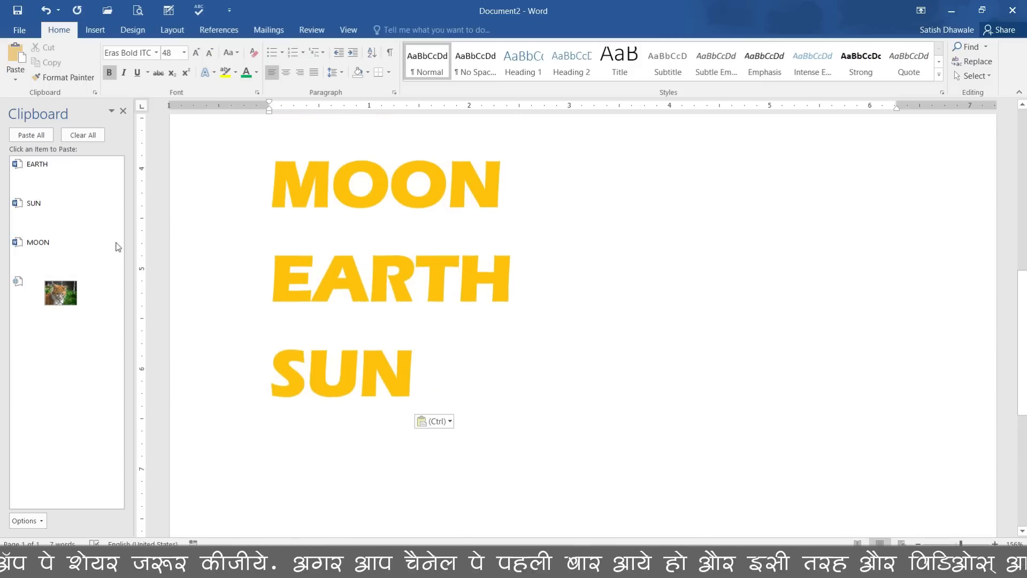
left_click(58, 242)
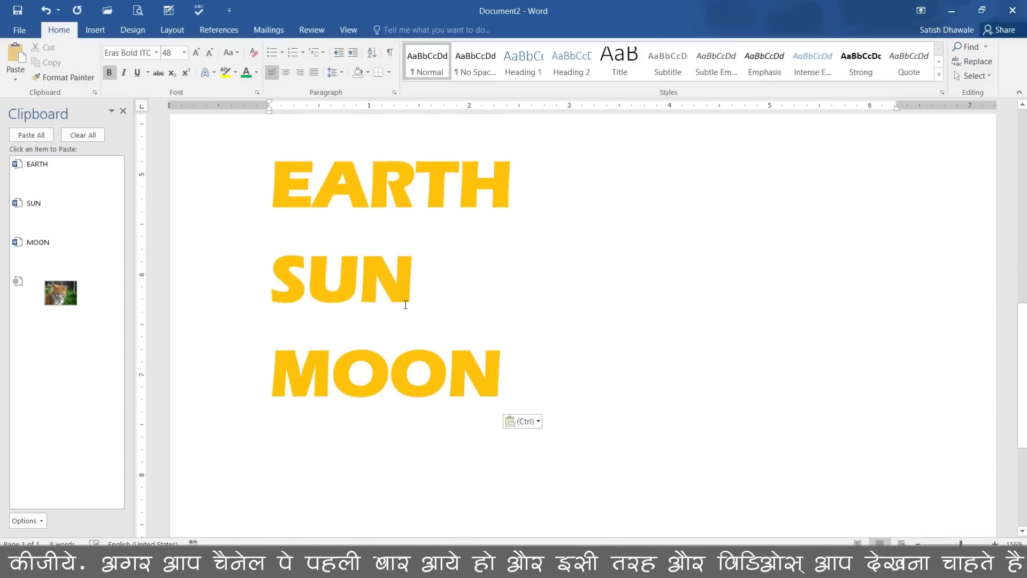
left_click(71, 178)
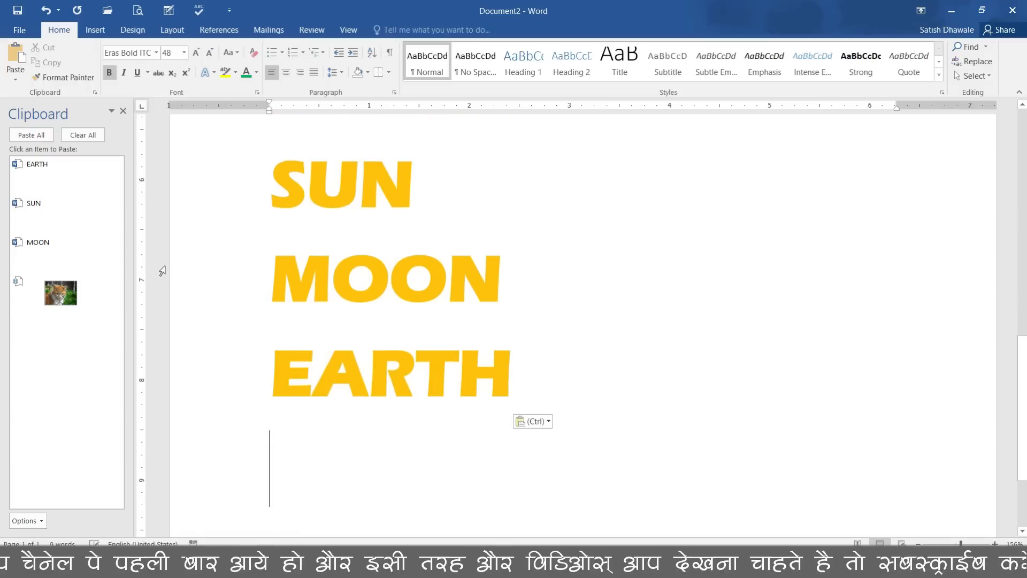
- Delete the tiger picture from the Clipboard history, and view the options for the MOON item without choosing any
scroll(440, 370, "up", 5)
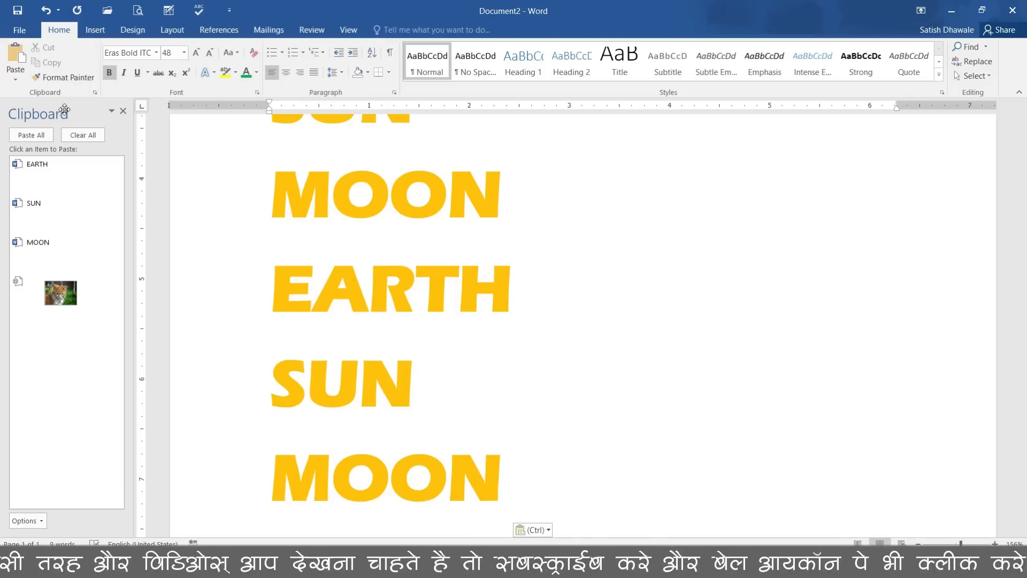
scroll(422, 336, "up", 5)
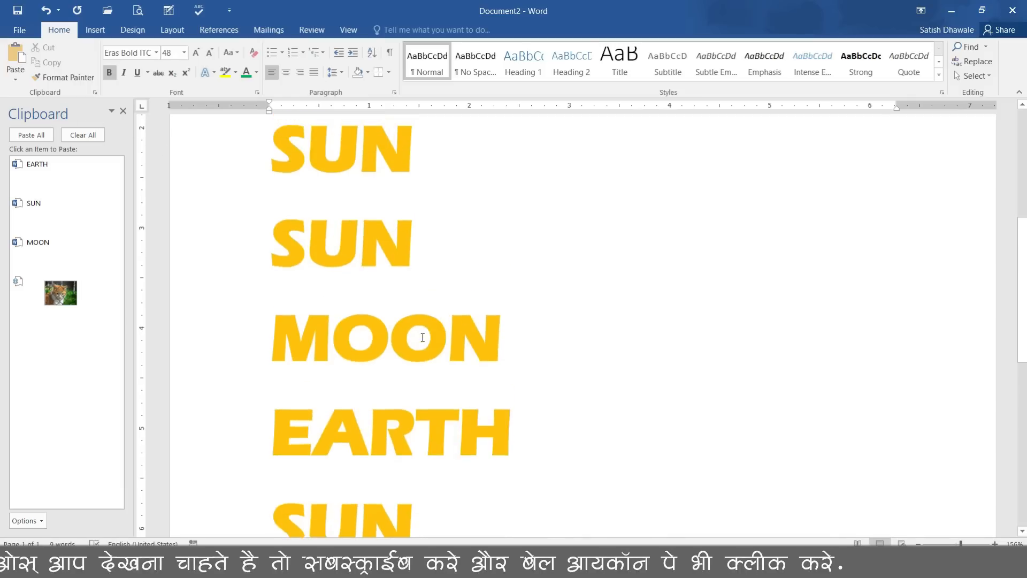
double_click(284, 251)
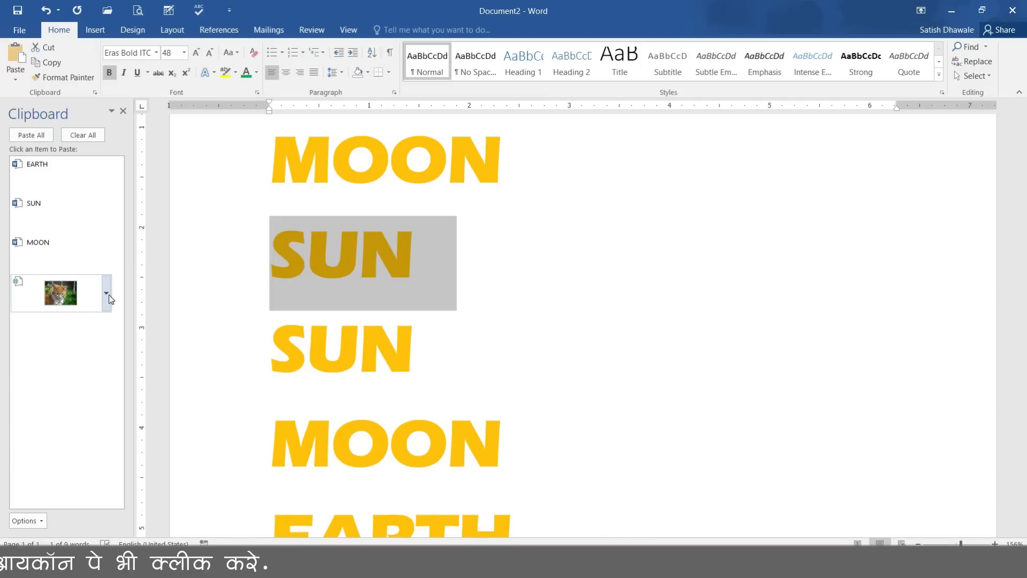
left_click(109, 295)
left_click(82, 333)
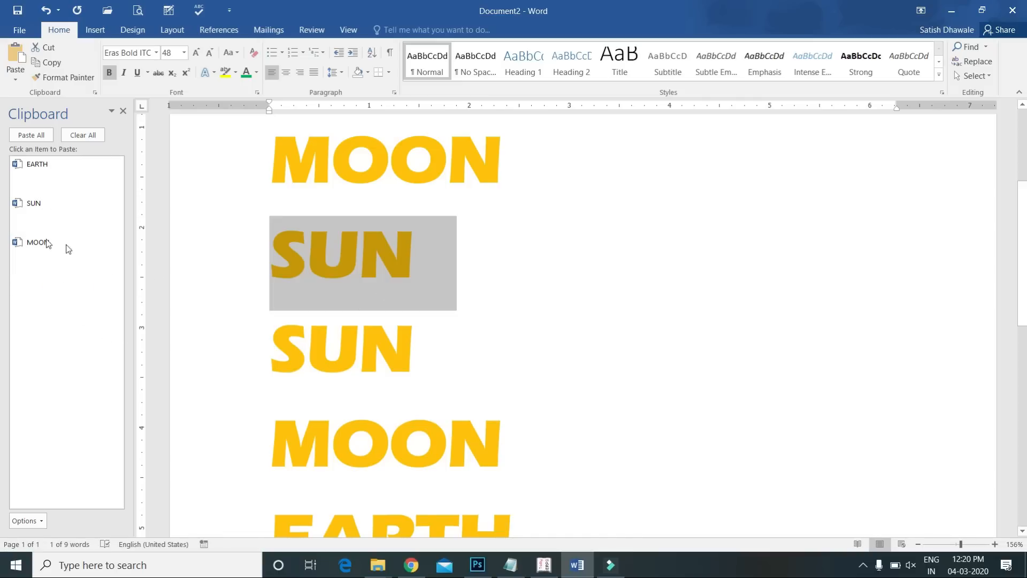
left_click(105, 254)
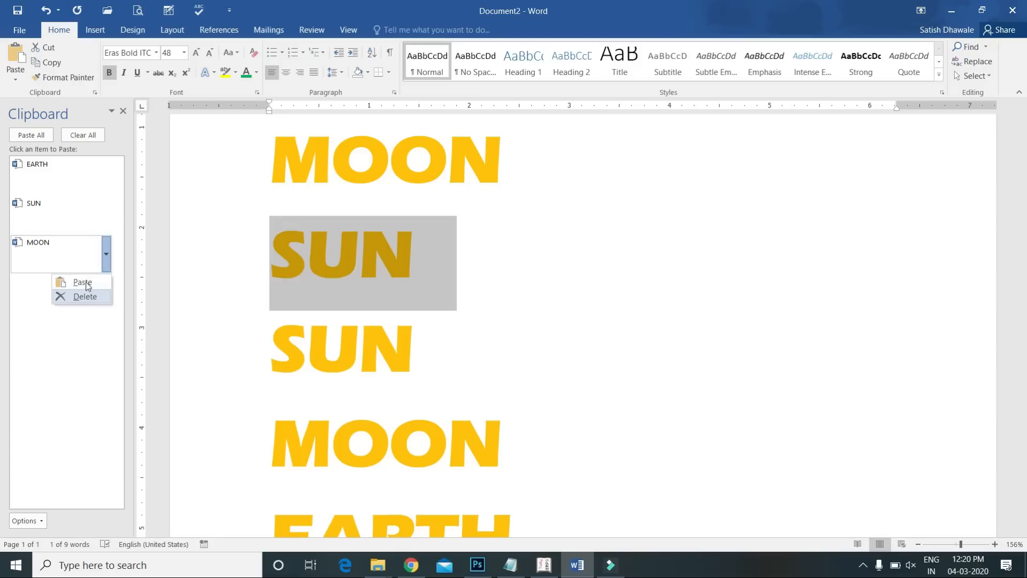
left_click(500, 287)
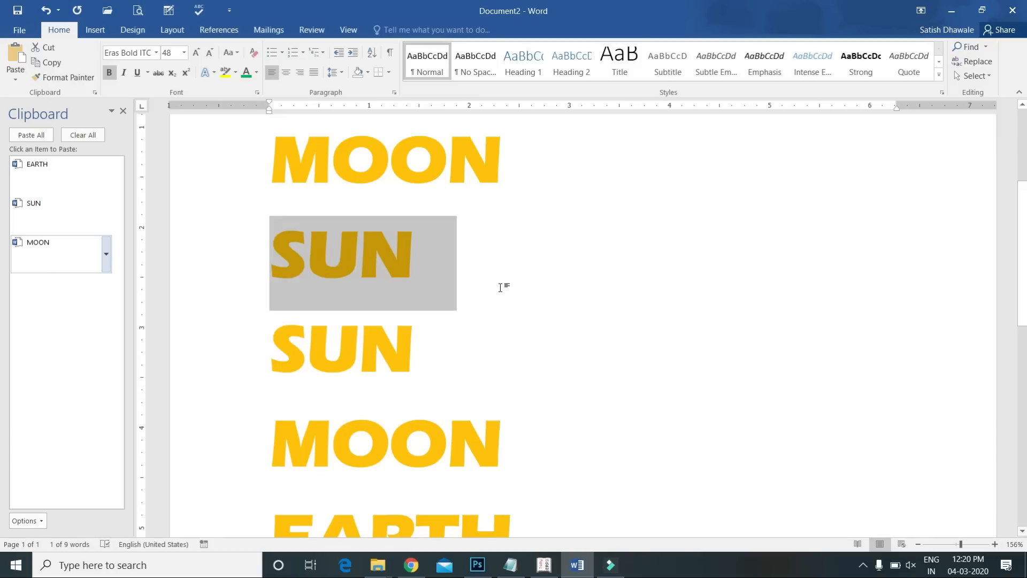
- Close and reopen the Clipboard history, and view its display options without changing any
left_click(500, 287)
left_click(534, 315)
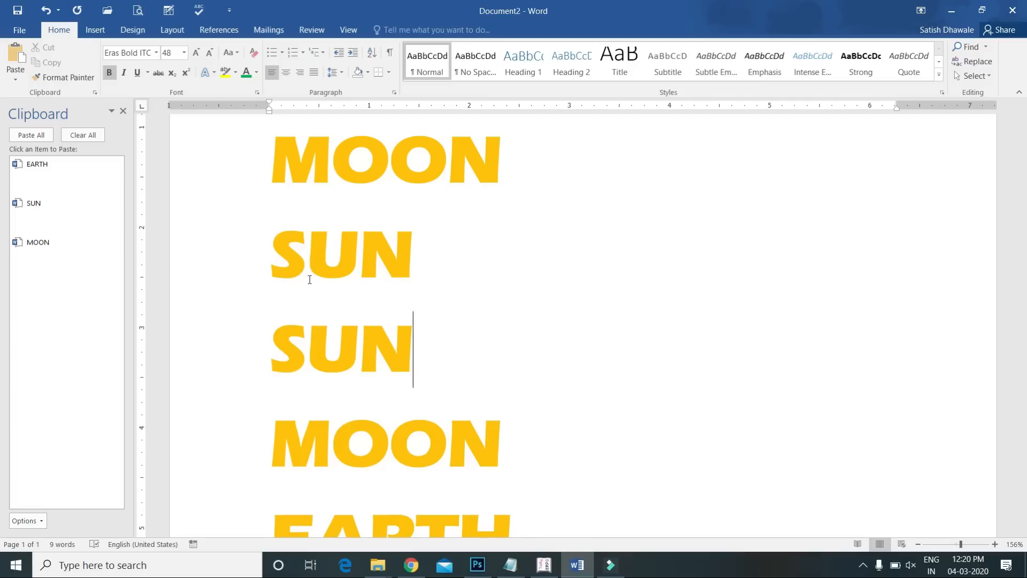
left_click(94, 93)
left_click(94, 93)
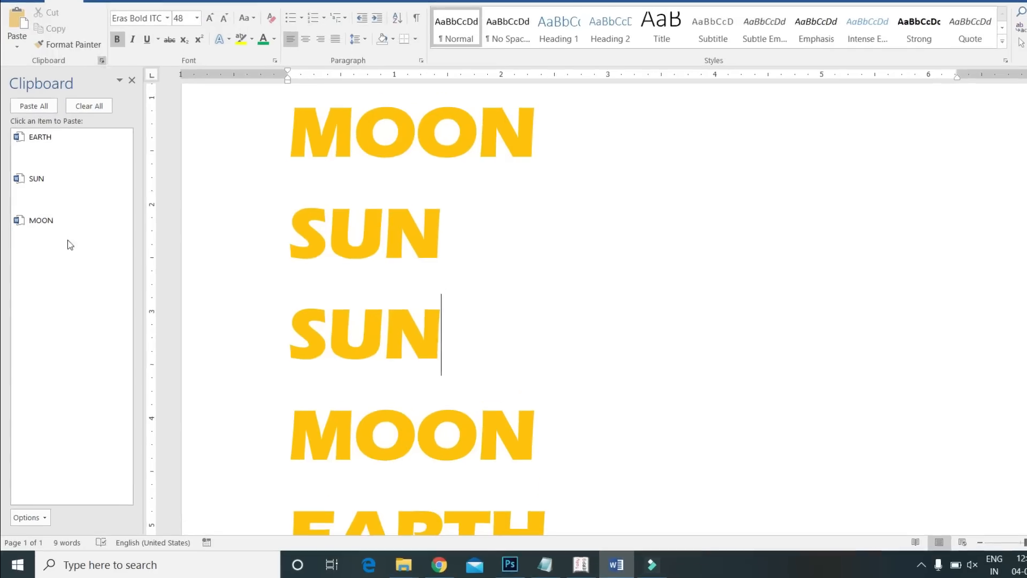
left_click(40, 522)
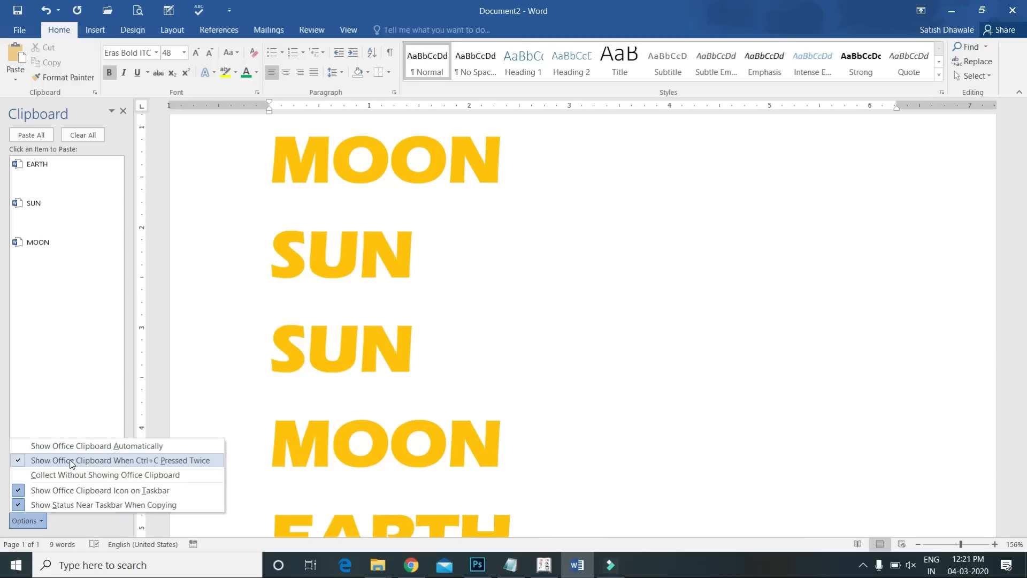
left_click(481, 353)
- Close the Clipboard history and bring it back by copying the second SUN twice in a row
left_click_drag(484, 347, 270, 351)
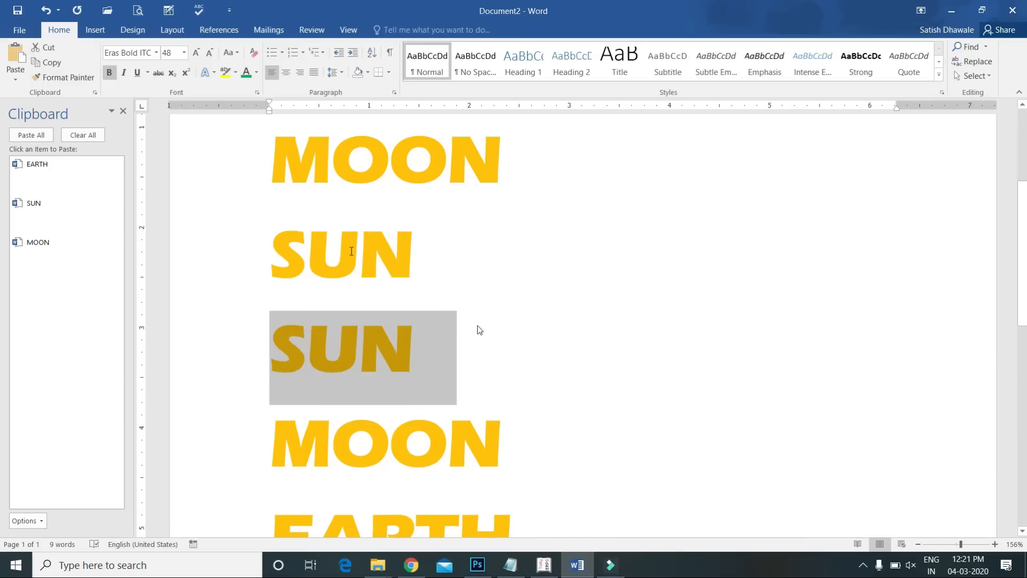
left_click(123, 111)
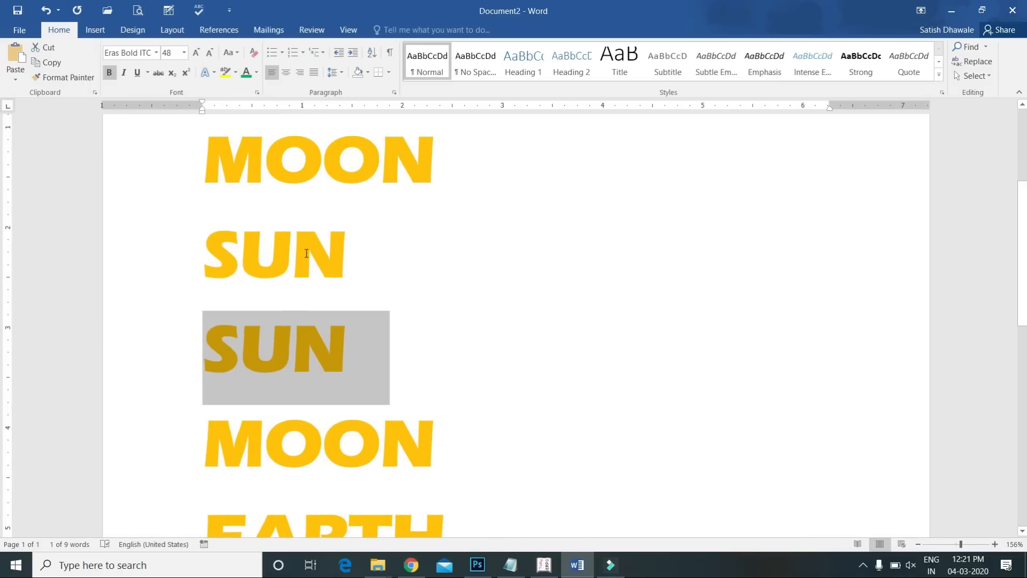
double_click(243, 347)
key("ctrl+c")
key("ctrl+c")
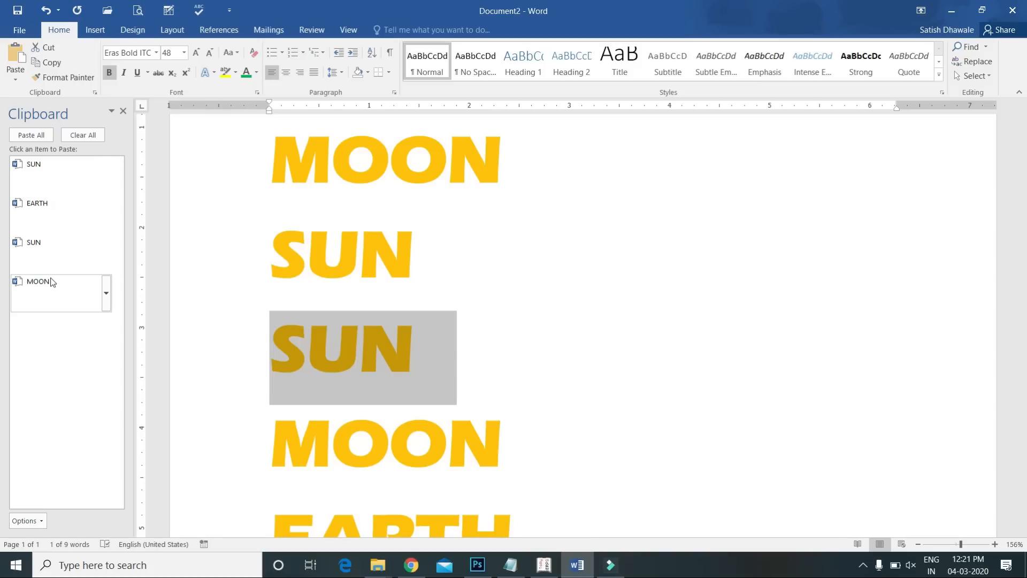
- Review the Clipboard display options again, including the one for showing it when Ctrl+C is pressed twice, leaving them as they are
left_click(41, 519)
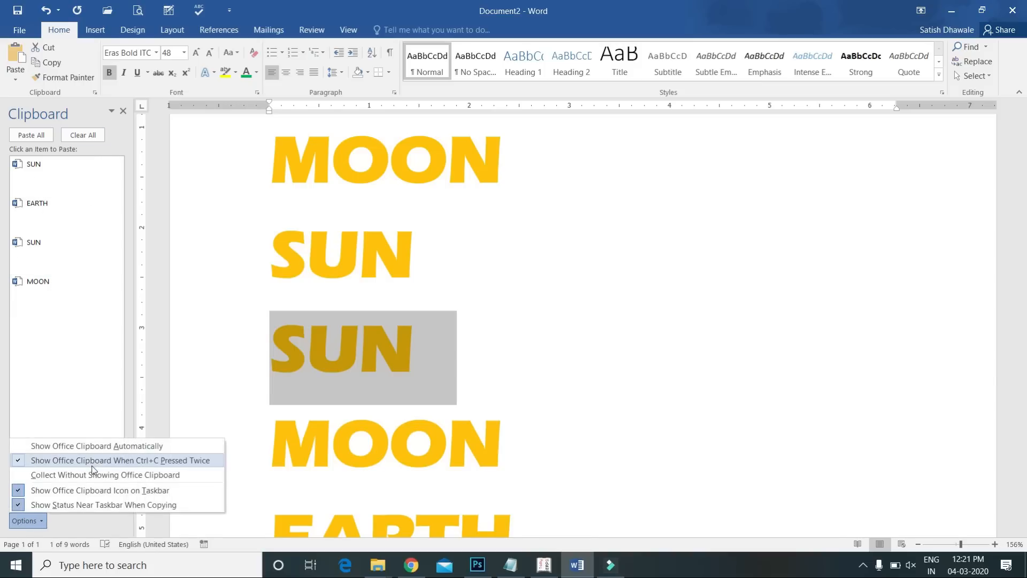
left_click(238, 309)
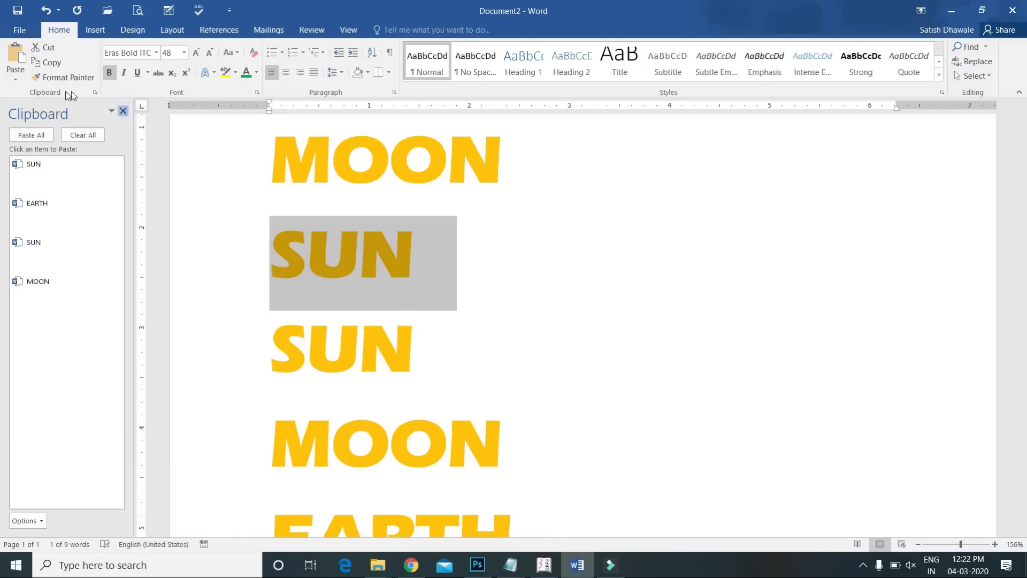
left_click(93, 93)
left_click(94, 93)
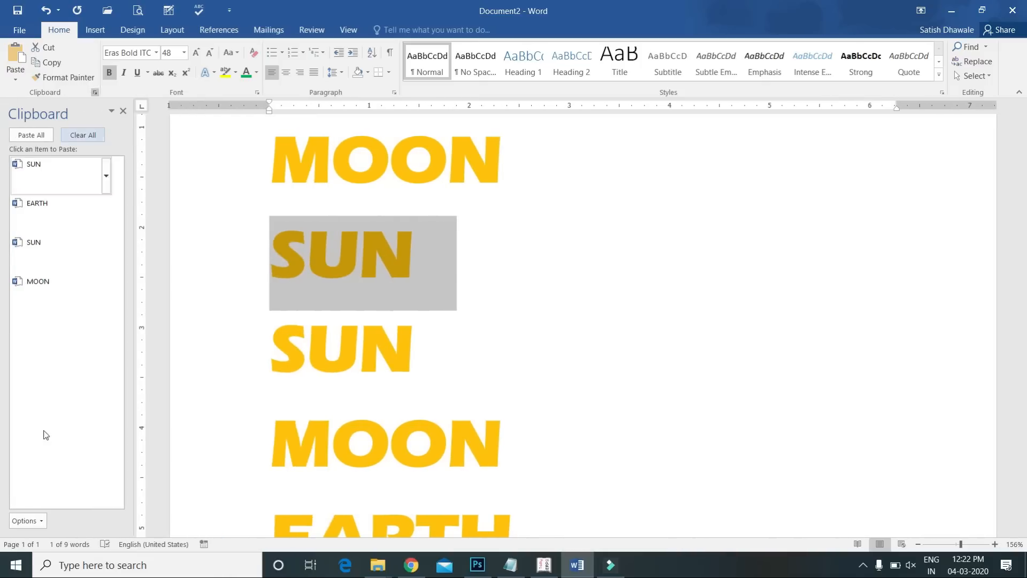
left_click(31, 525)
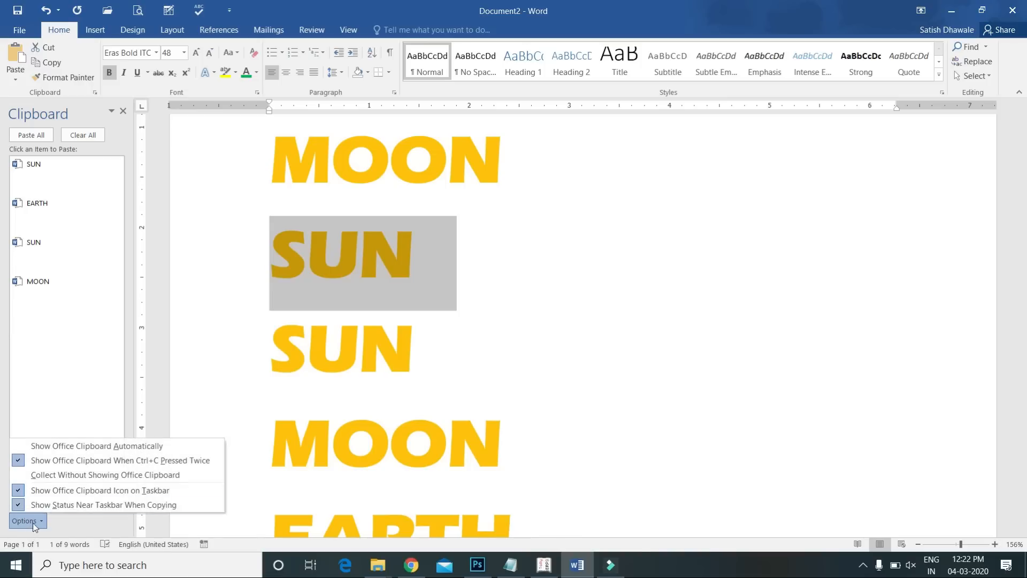
left_click(218, 406)
left_click(218, 406)
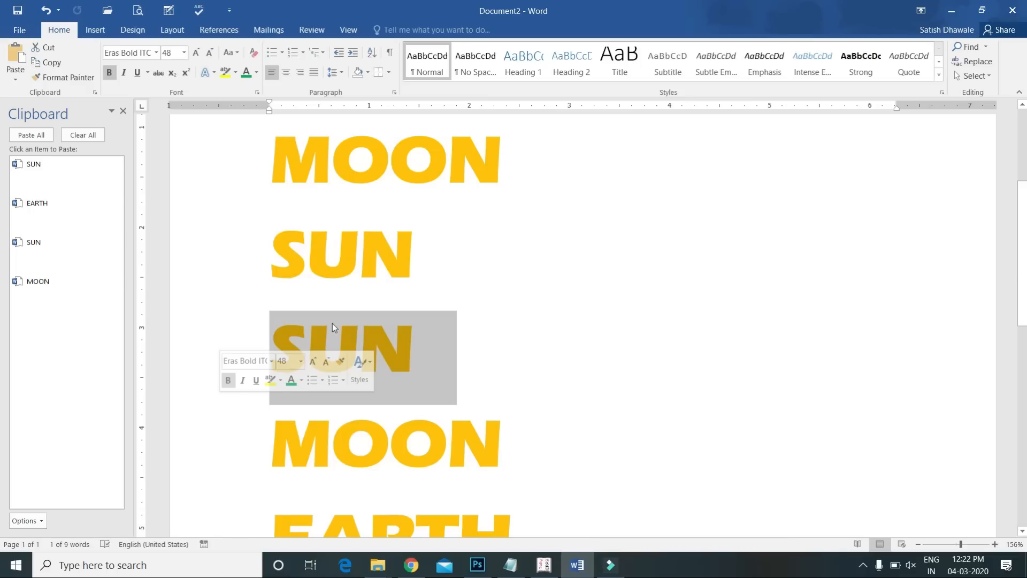
left_click(442, 318)
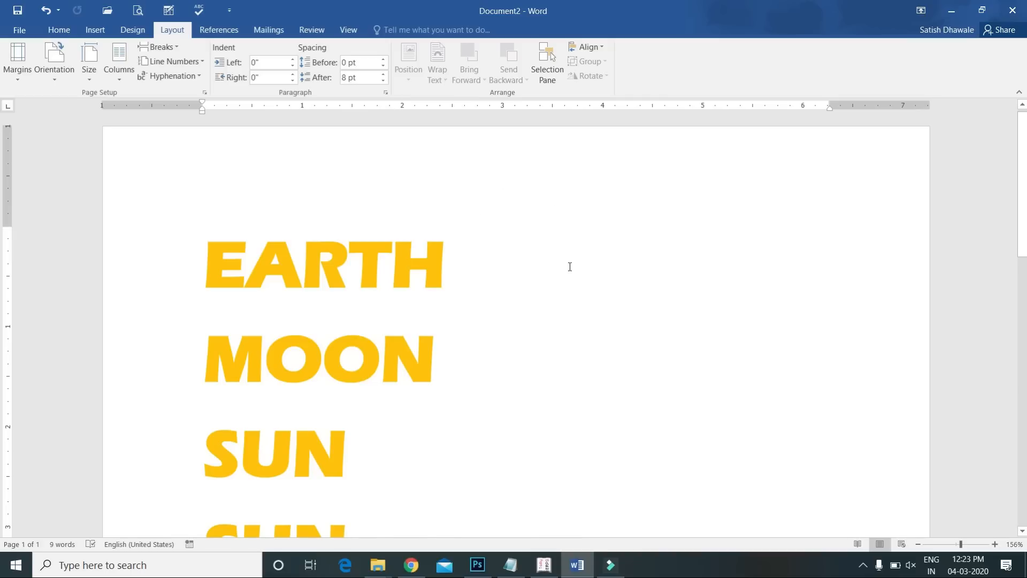
- In Word's save options, set the default file format to Word 97-2003 Document (*.doc)
scroll(569, 272, "down", 1)
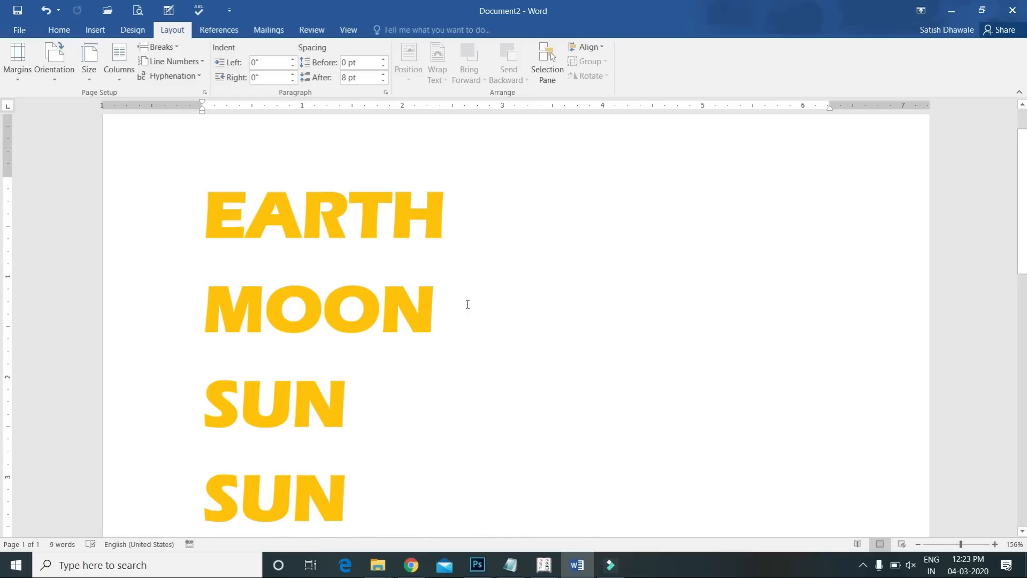
left_click(13, 30)
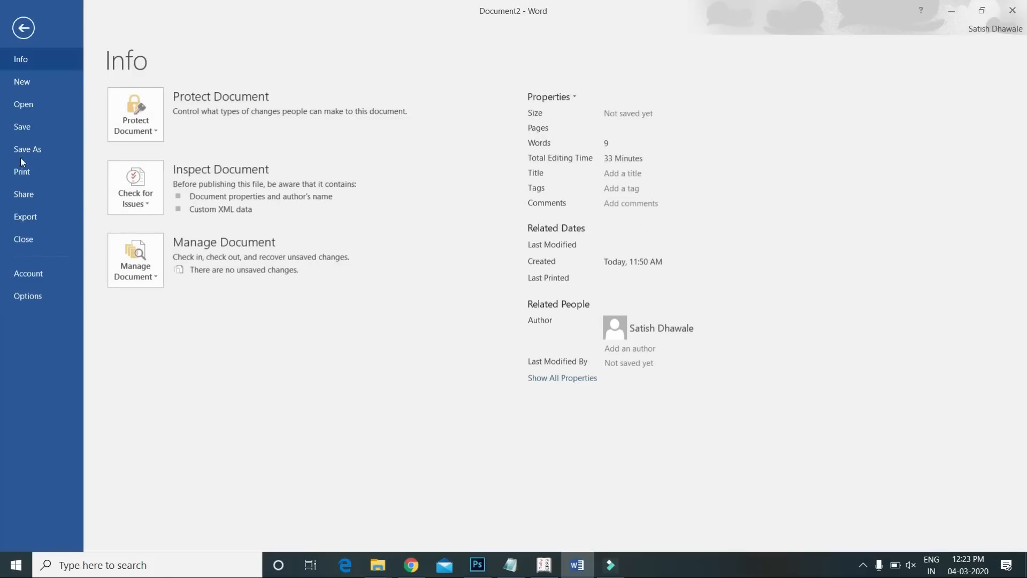
left_click(33, 295)
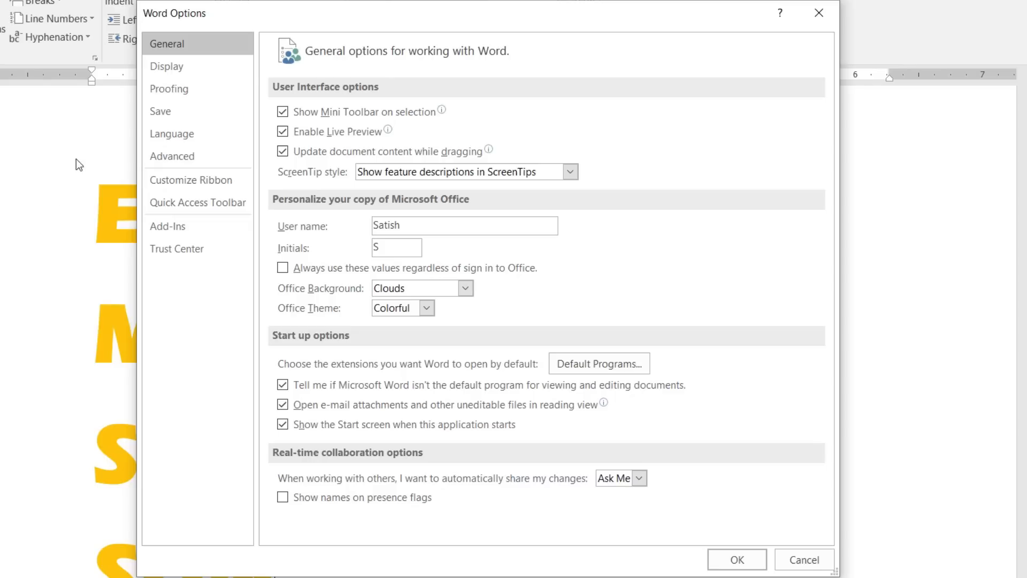
left_click(154, 117)
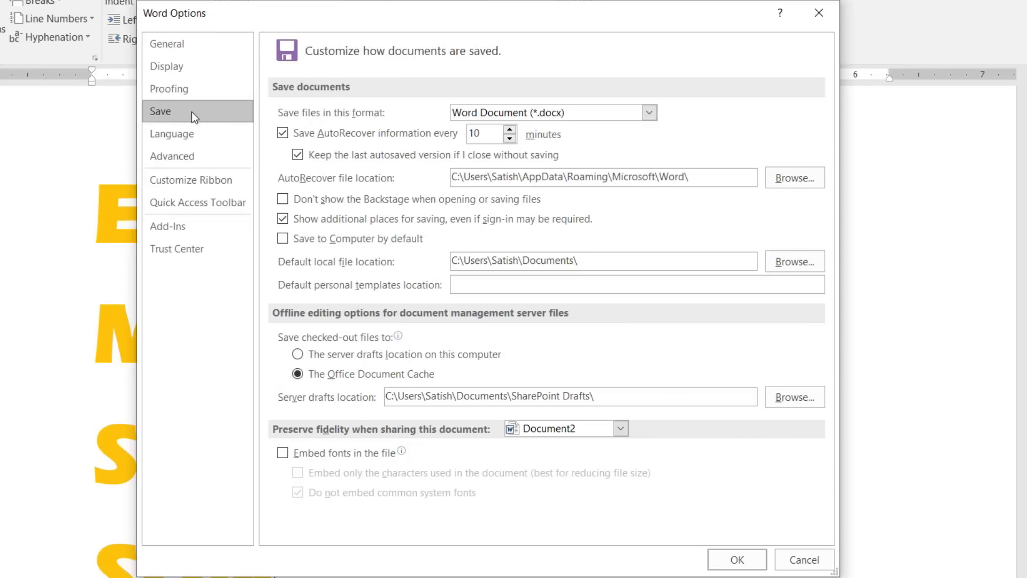
left_click(601, 113)
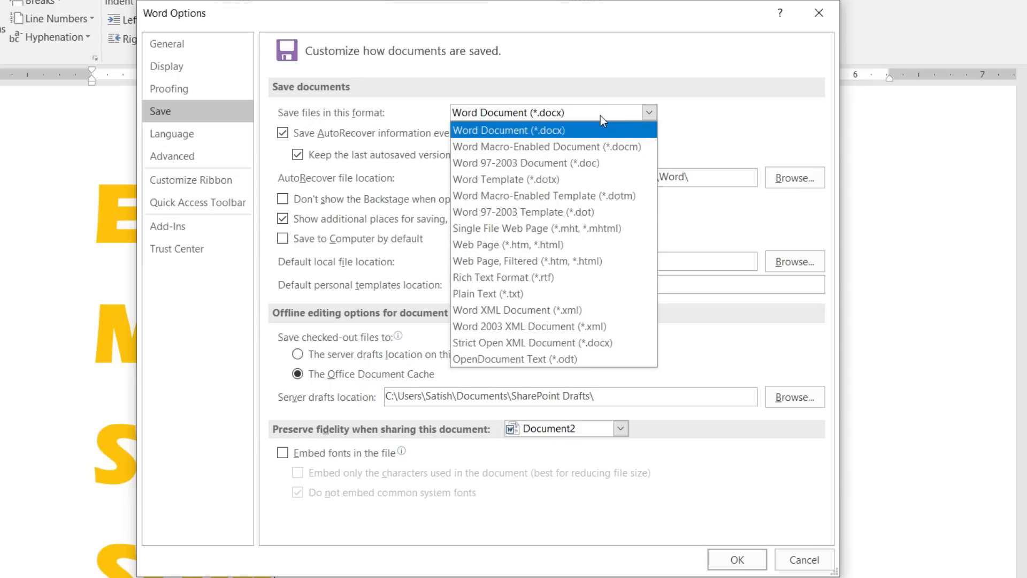
left_click(571, 162)
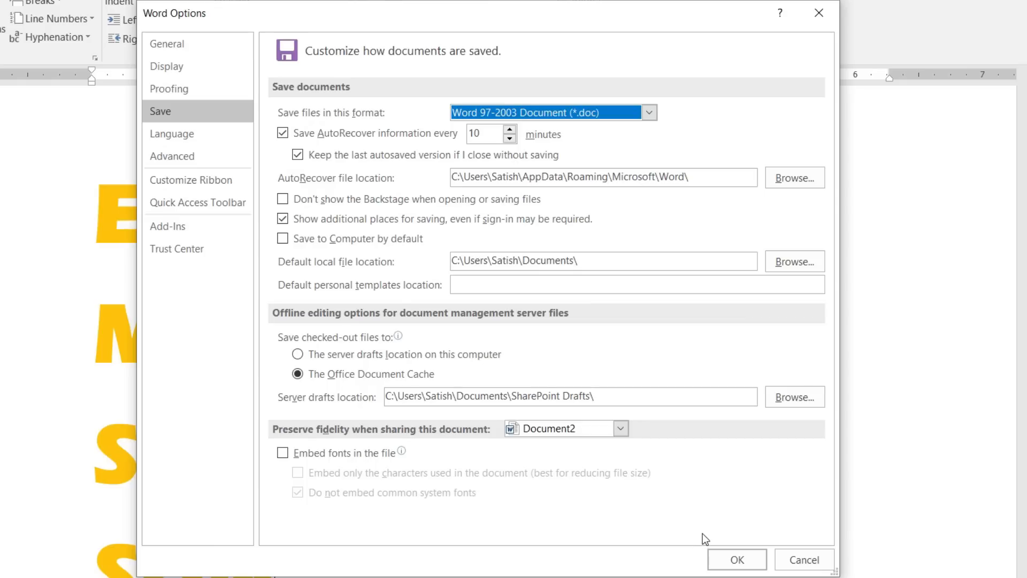
- Set the default save format to Word Document (*.docx) and apply the options
left_click(585, 119)
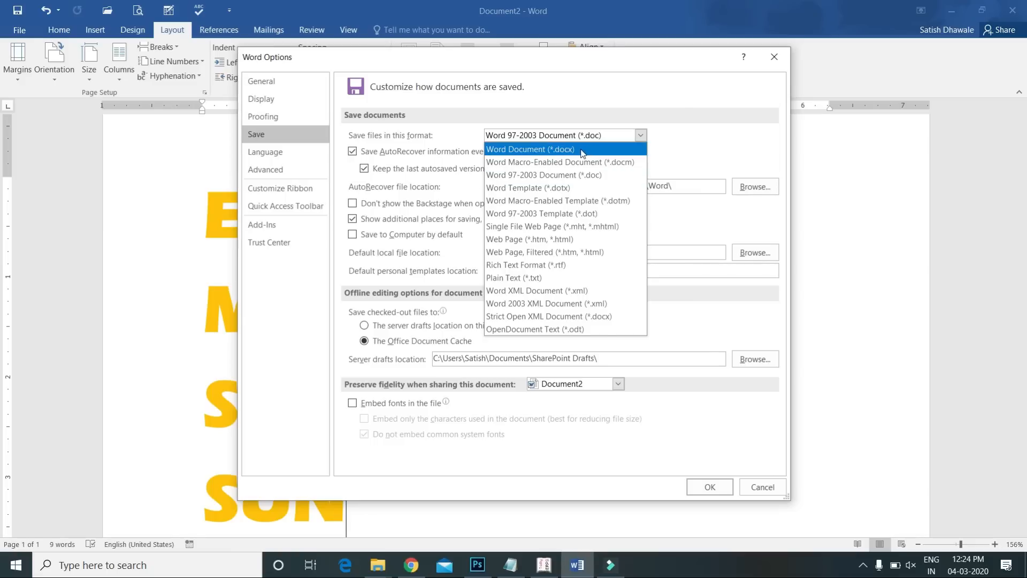
left_click(582, 149)
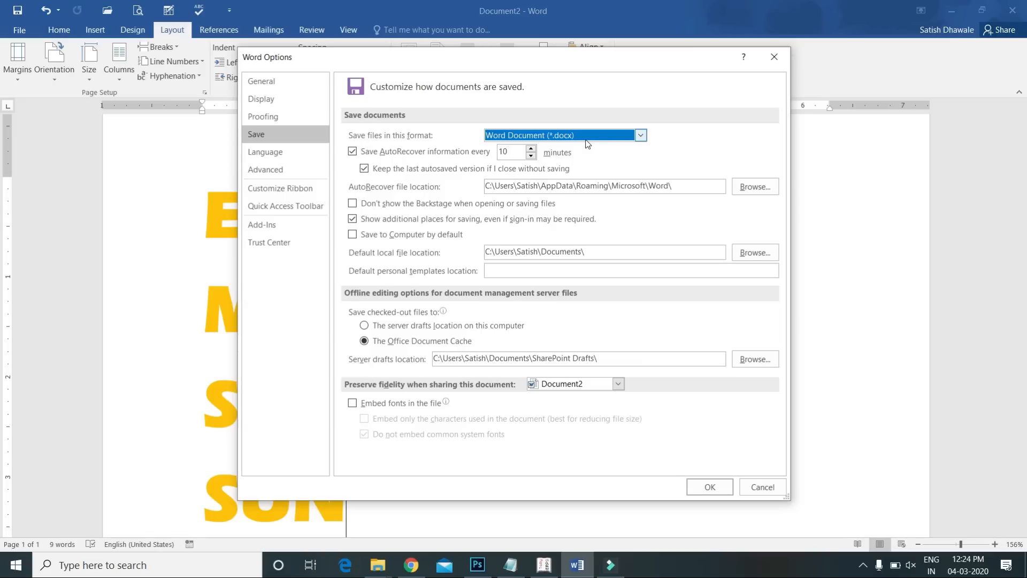
left_click(722, 493)
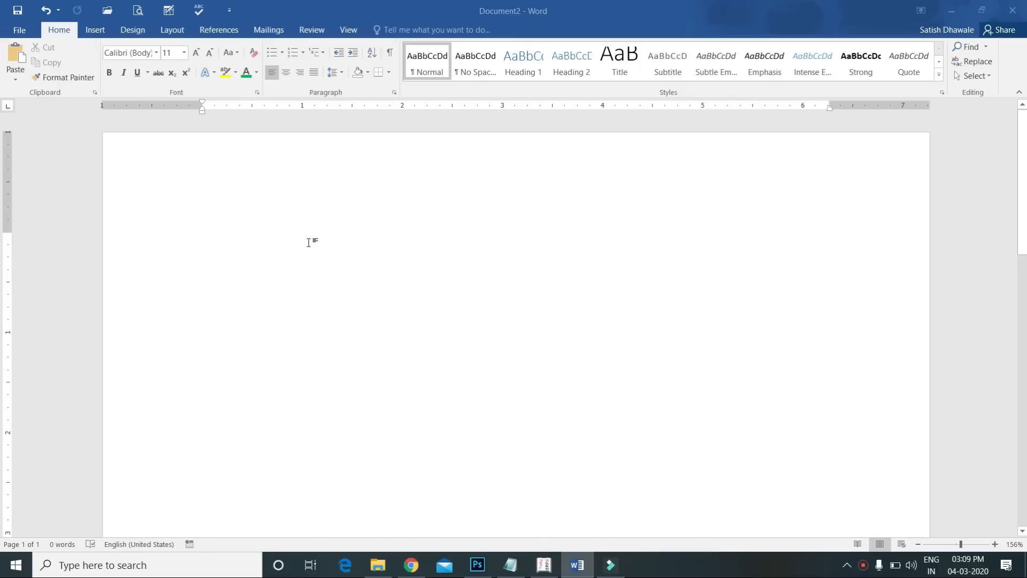
- Open the keyboard shortcut customization from the ribbon options and browse the command categories from Home Tab to Mailings Tab
left_click(16, 31)
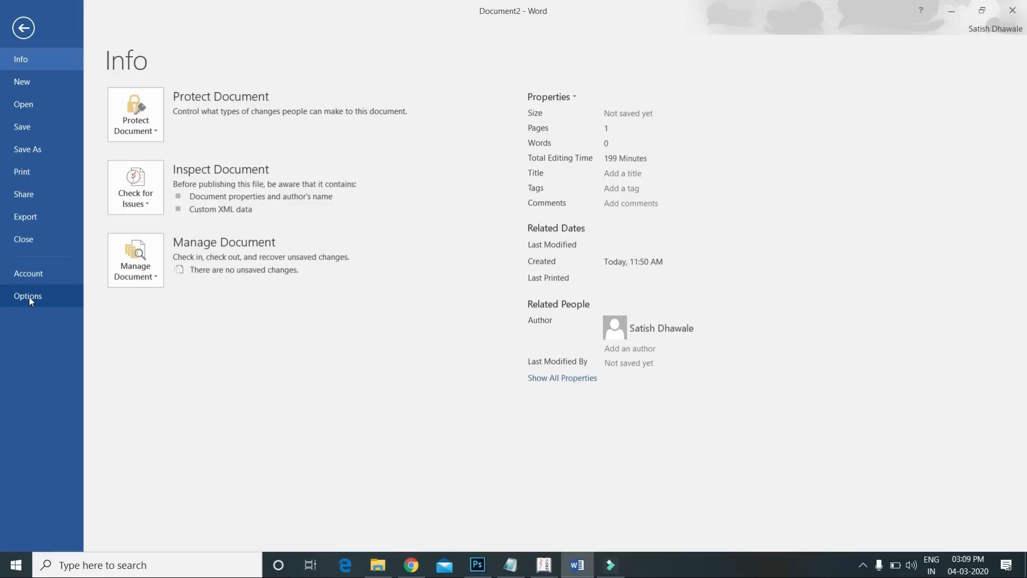
left_click(28, 297)
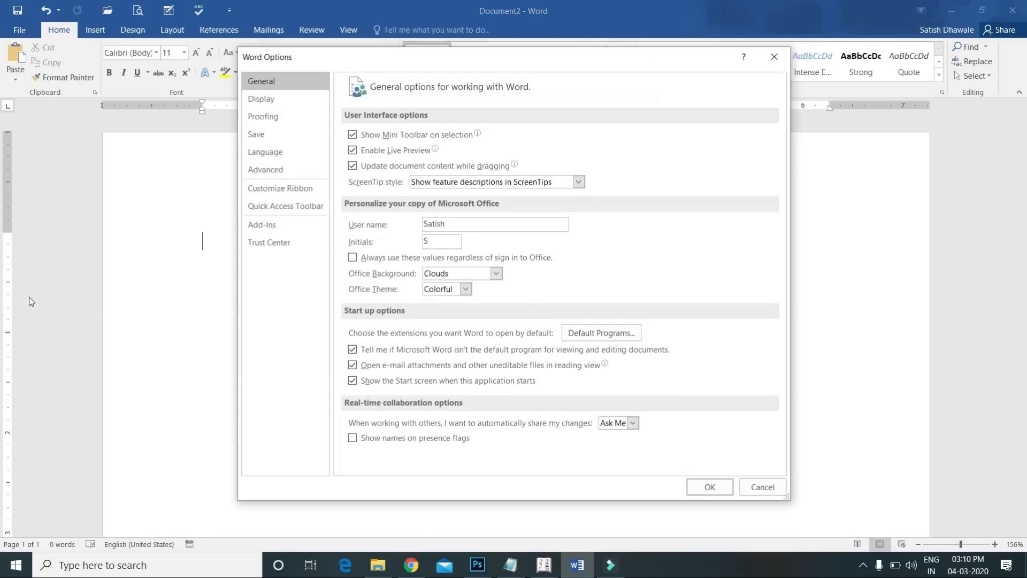
left_click(306, 191)
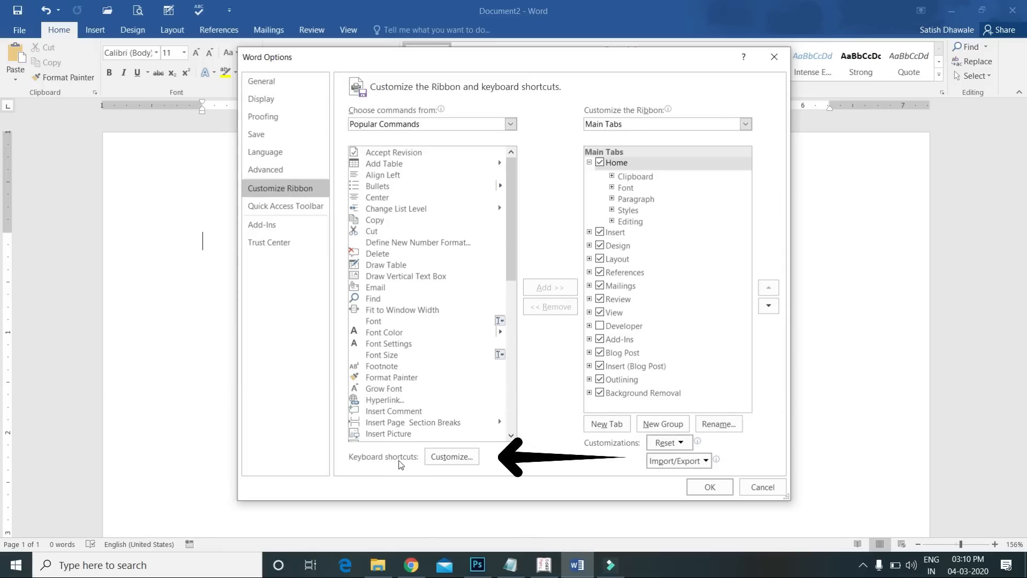
left_click(455, 459)
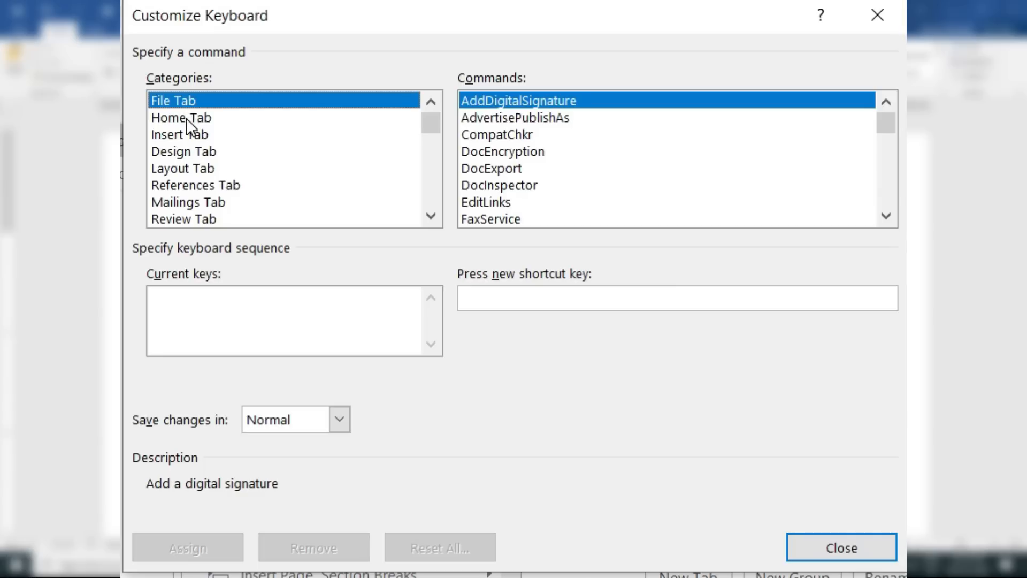
left_click(335, 176)
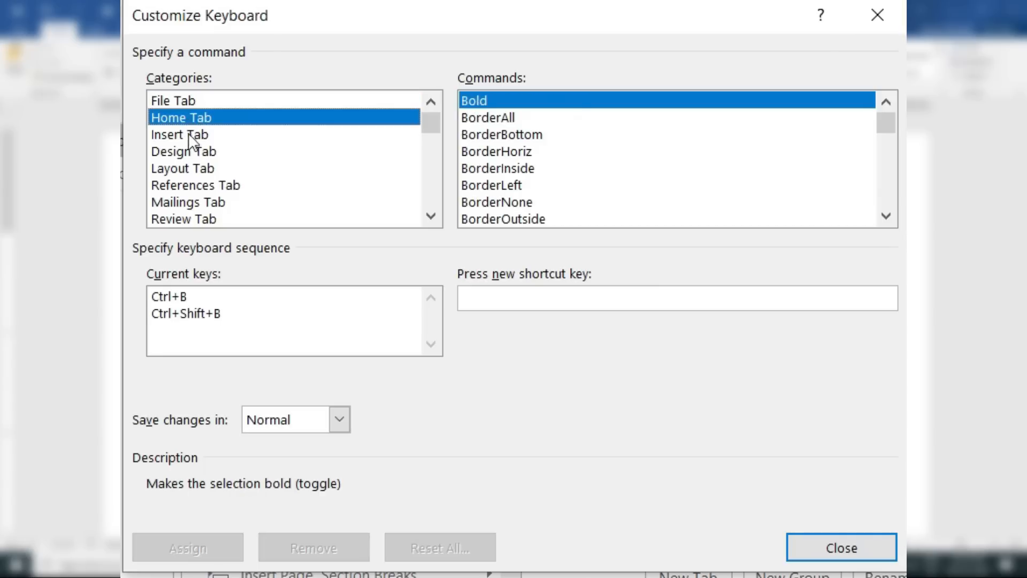
left_click(337, 184)
left_click(190, 168)
left_click(189, 202)
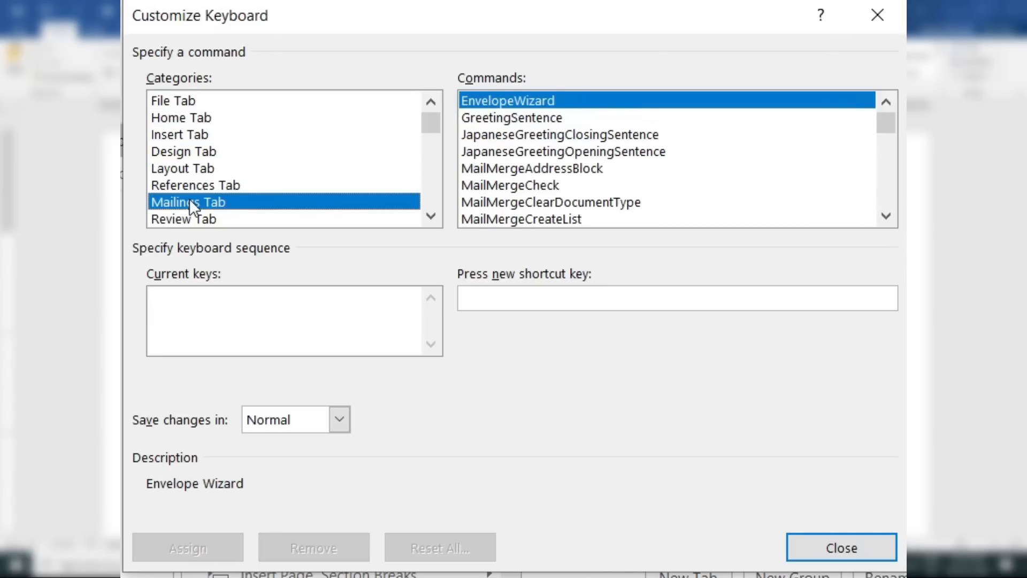
- Assign the shortcut Ctrl+1 to the BorderAll command in the Home Tab category and accept the options
left_click(197, 119)
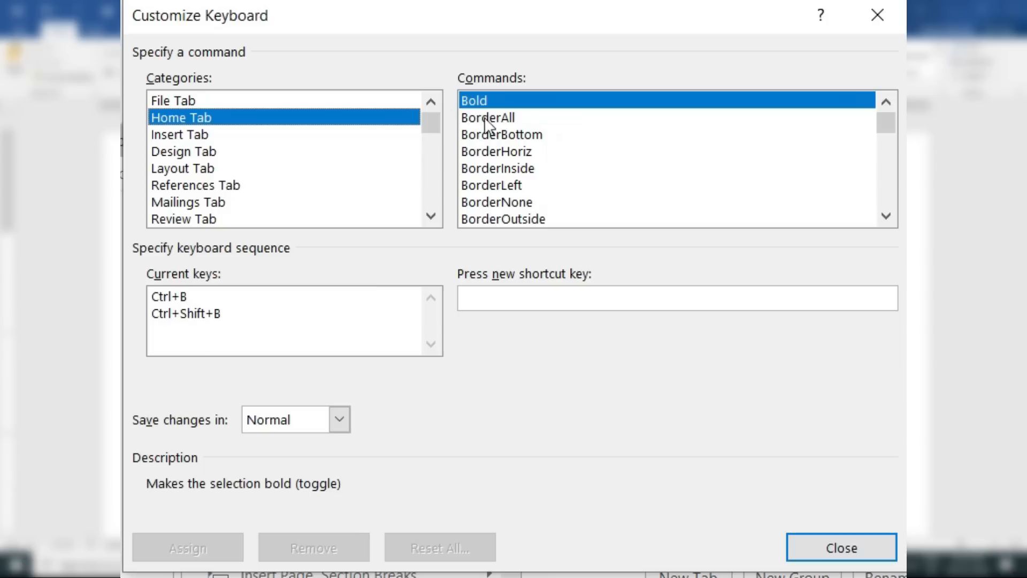
left_click(511, 118)
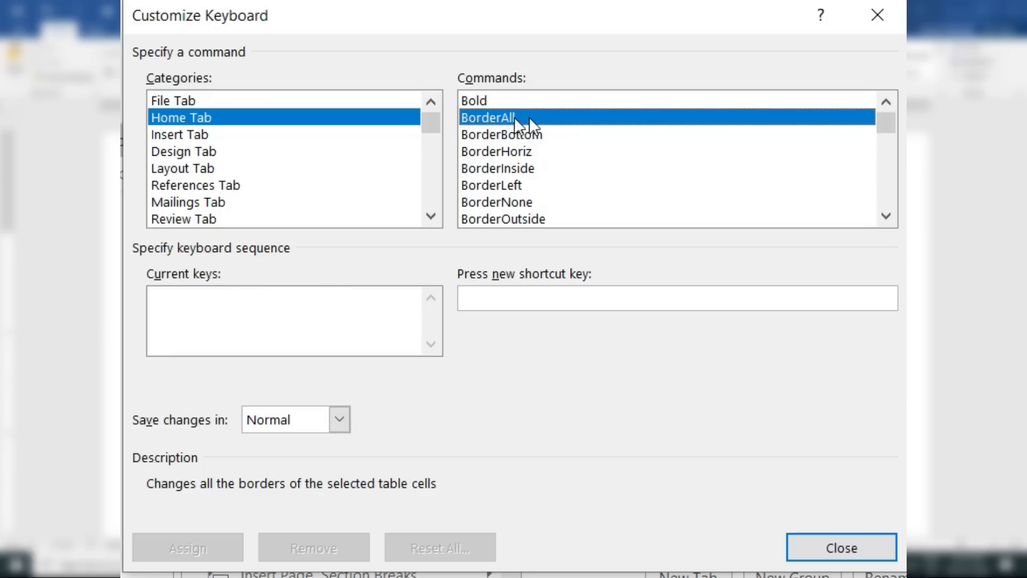
left_click(505, 298)
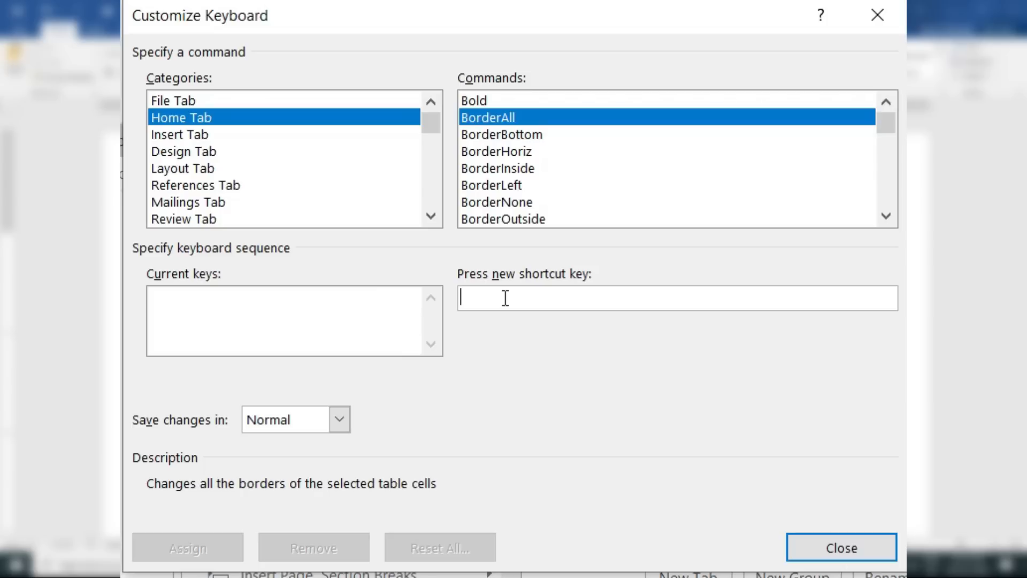
key("ctrl+1")
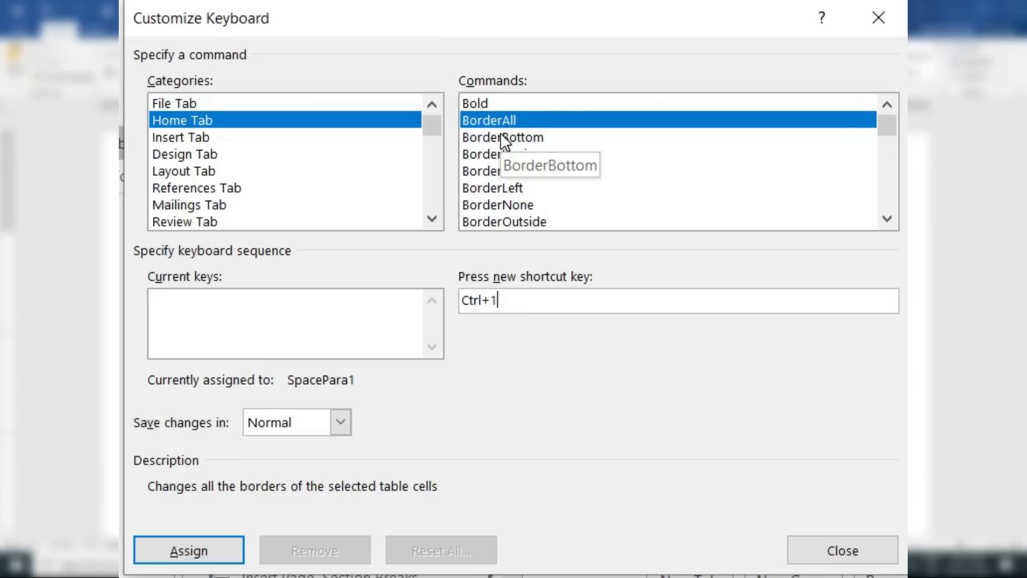
left_click(189, 550)
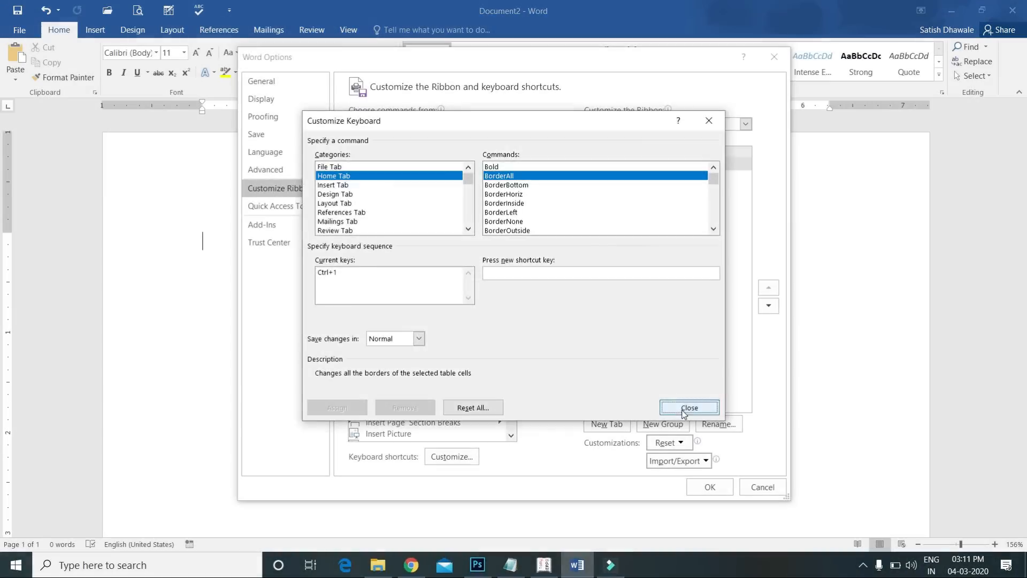
left_click(842, 551)
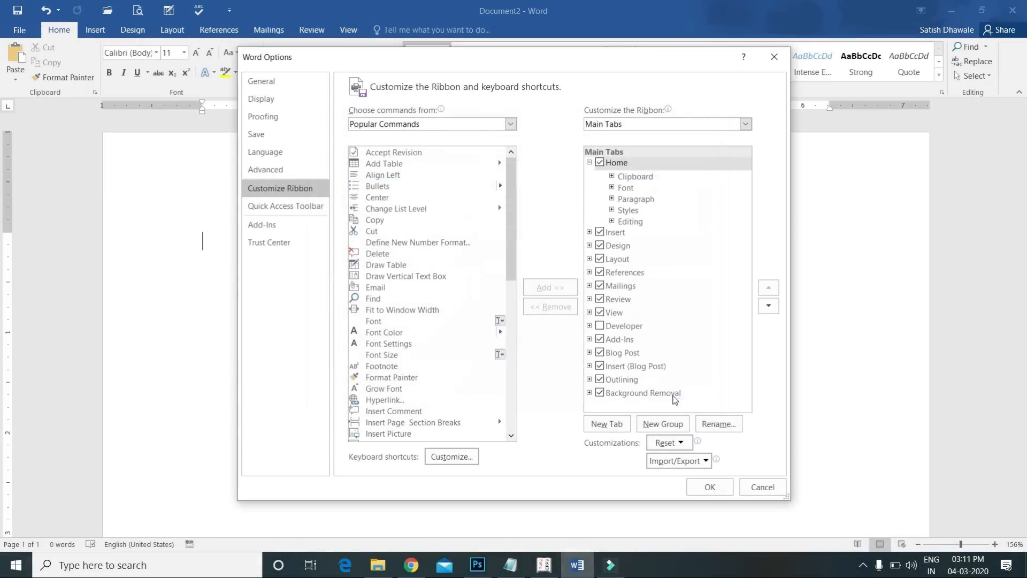
left_click(710, 488)
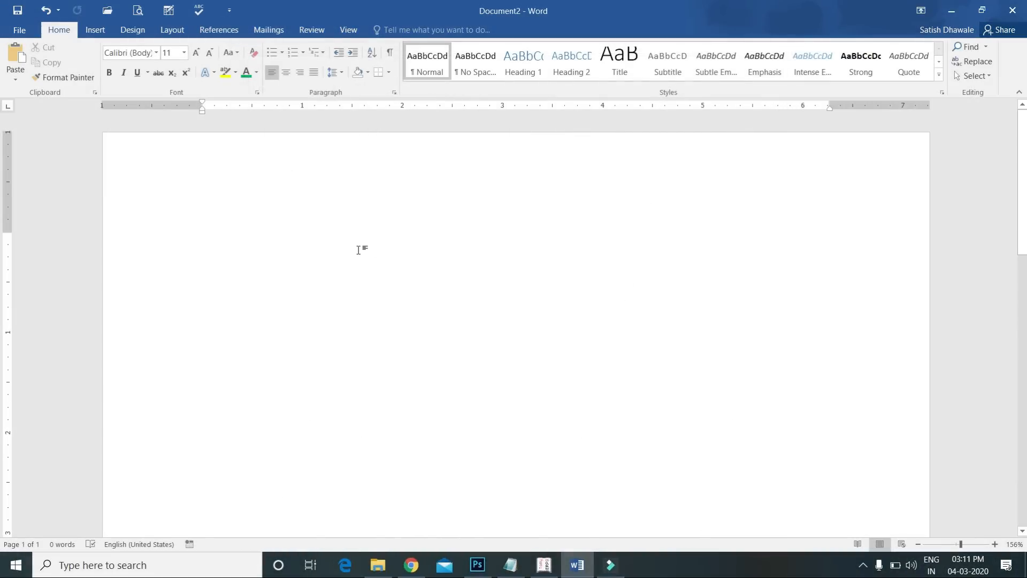
- Generate sample paragraphs in the blank document with =rand()
type("=rand()")
left_click_drag(203, 242, 274, 239)
left_click(278, 252)
key("Return")
scroll(278, 252, "up", 2)
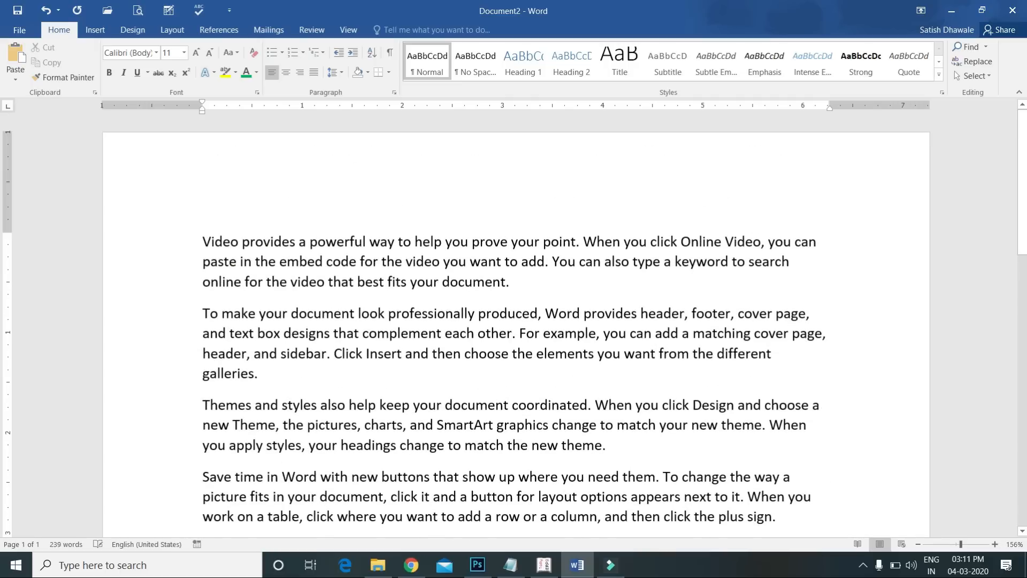
- Select all the sample paragraphs and apply all borders to them with the custom shortcut
scroll(278, 253, "down", 2)
scroll(279, 254, "up", 2)
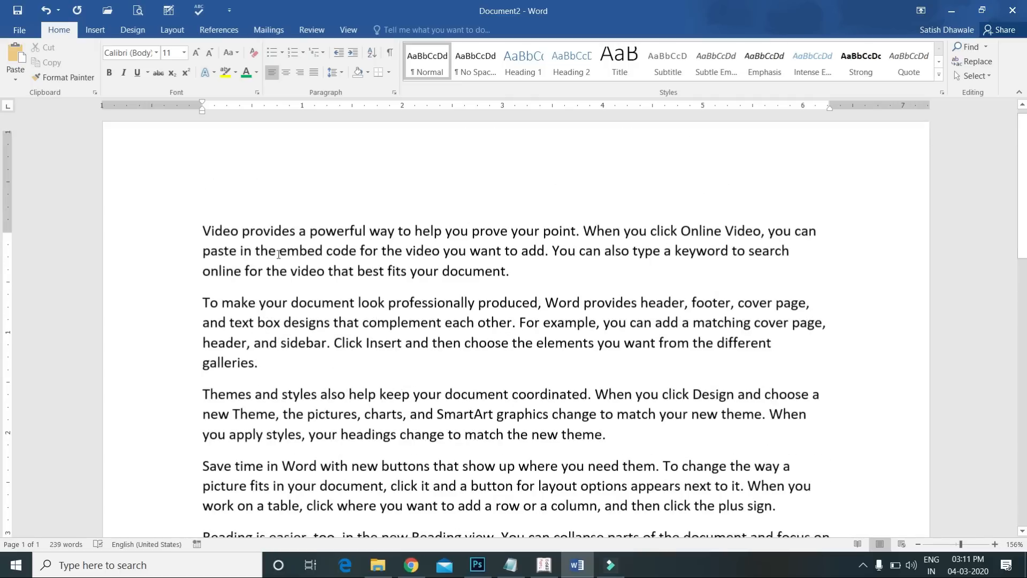
scroll(278, 254, "up", 1)
scroll(278, 254, "down", 1)
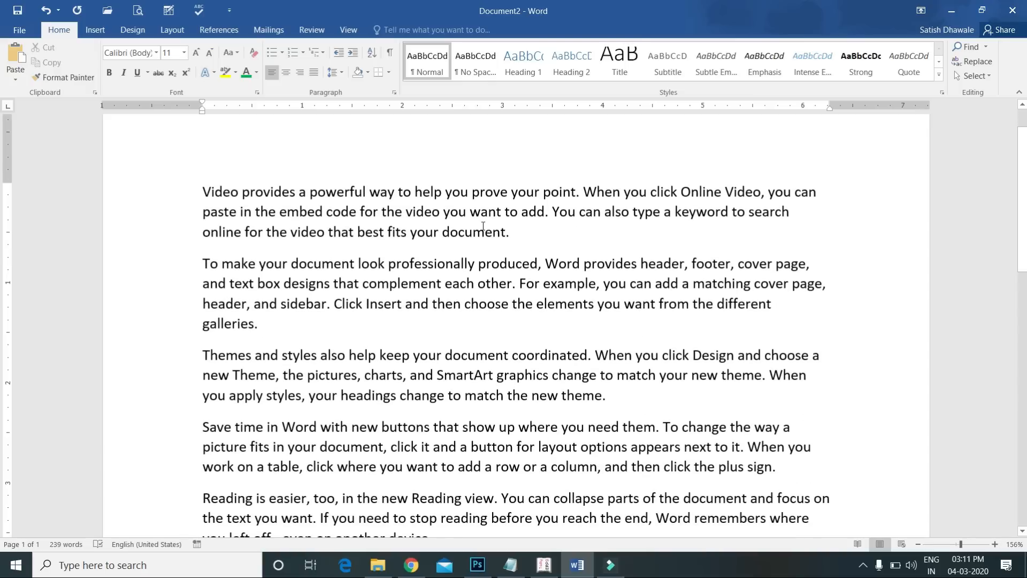
key("ctrl+a")
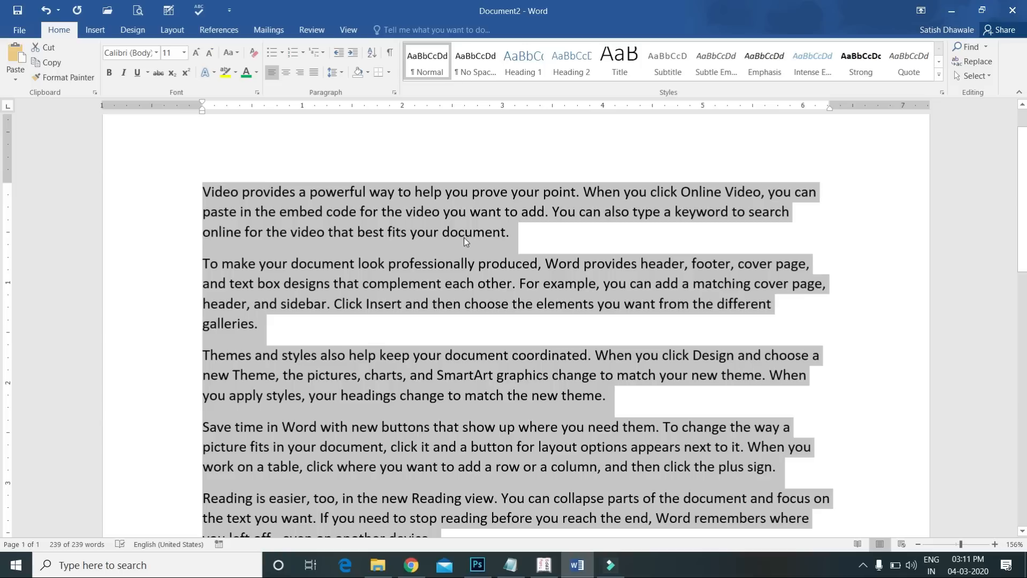
key("F4")
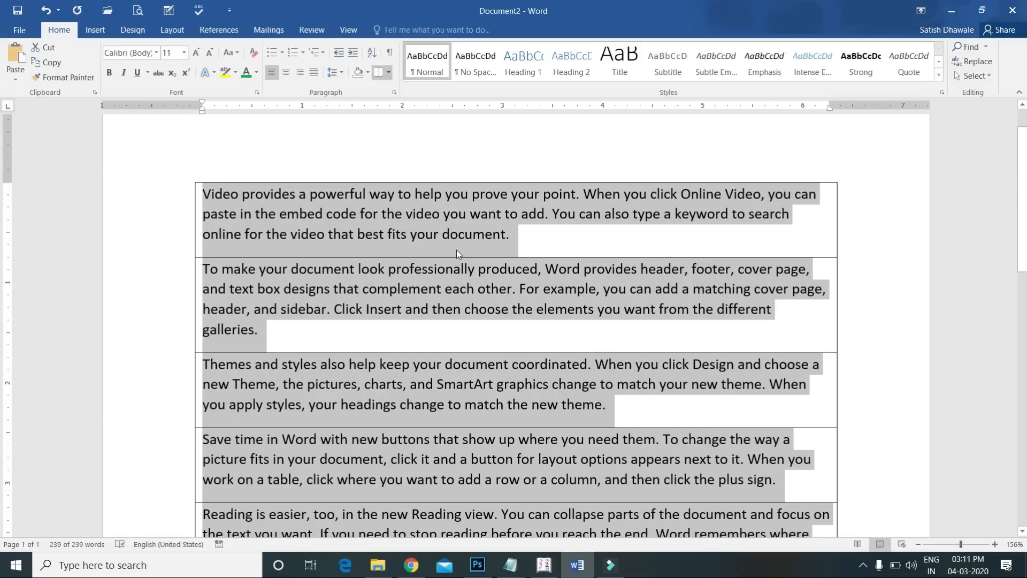
left_click(456, 250)
scroll(457, 250, "down", 1)
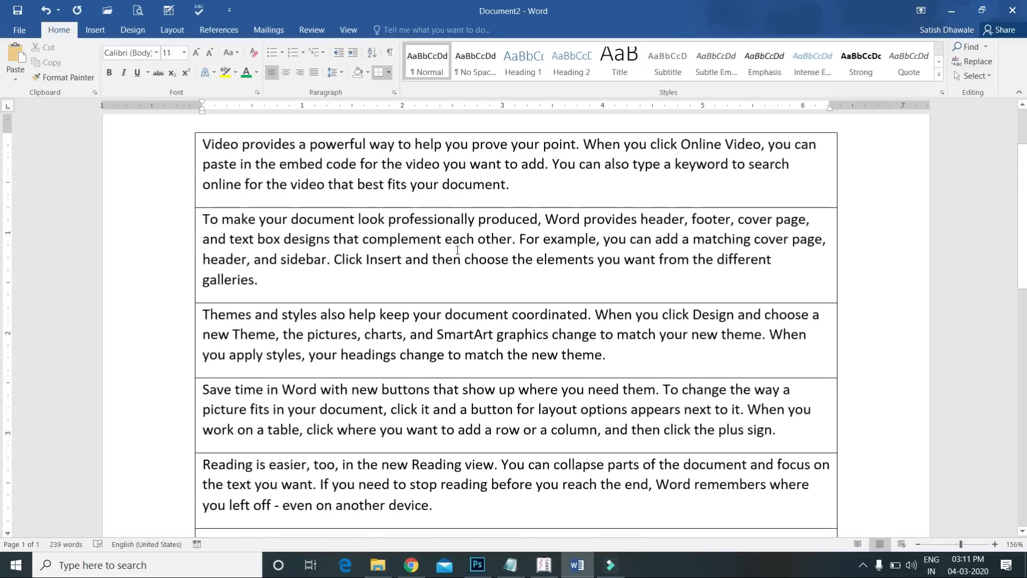
scroll(457, 249, "up", 1)
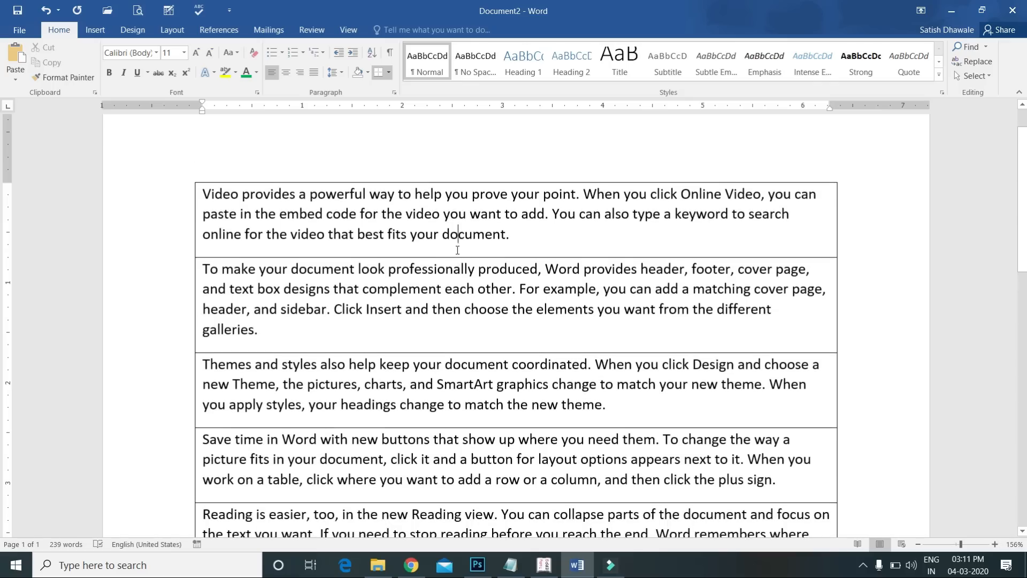
- Review the available border options and delete all the bordered sample text from the document
left_click(388, 73)
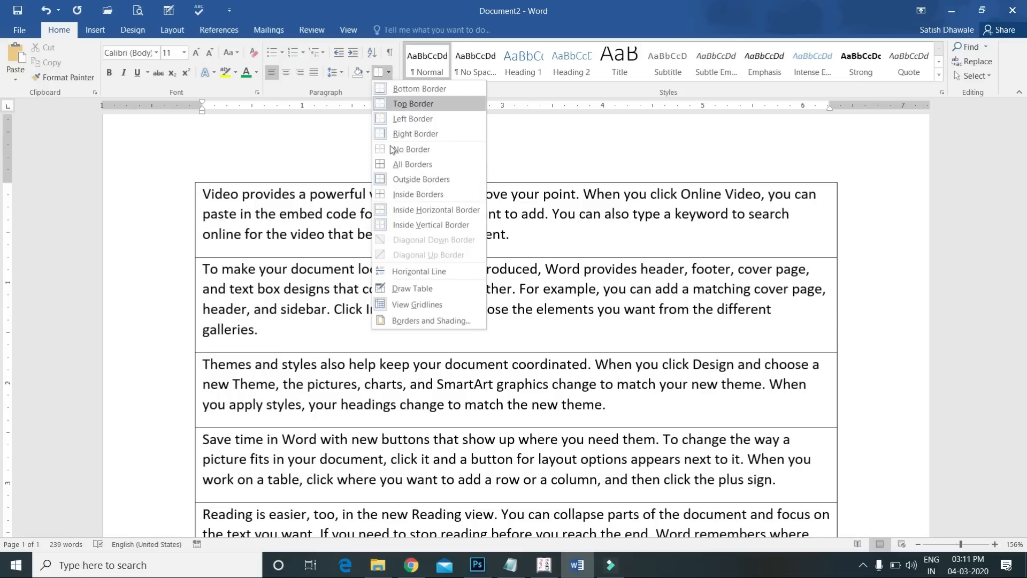
left_click(240, 239)
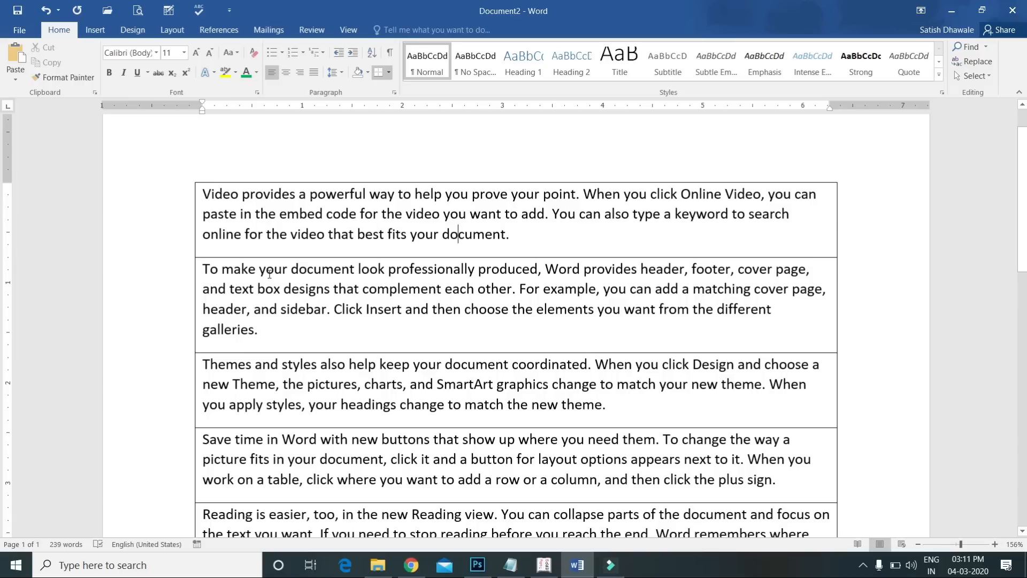
key("ctrl+a")
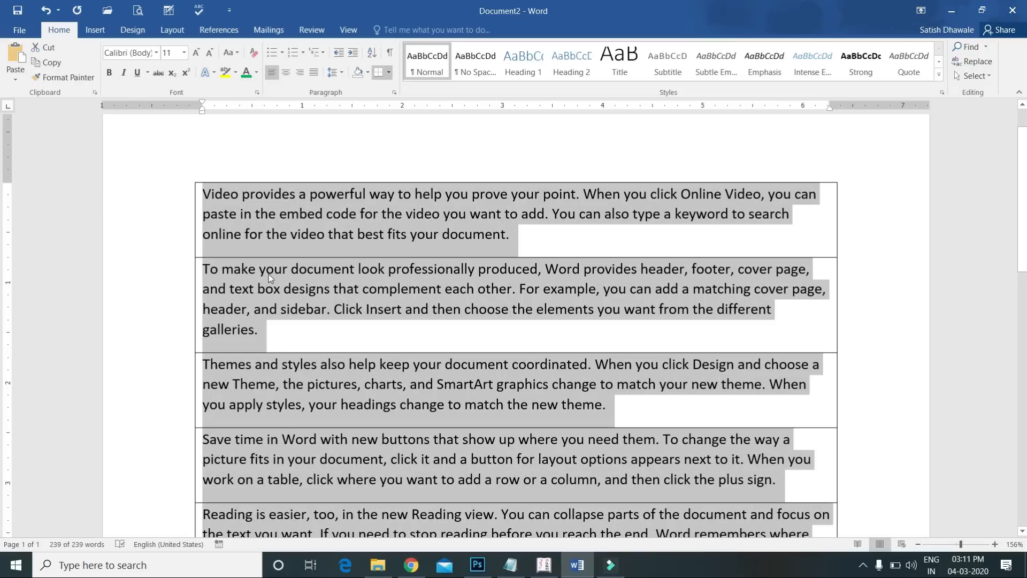
key("Delete")
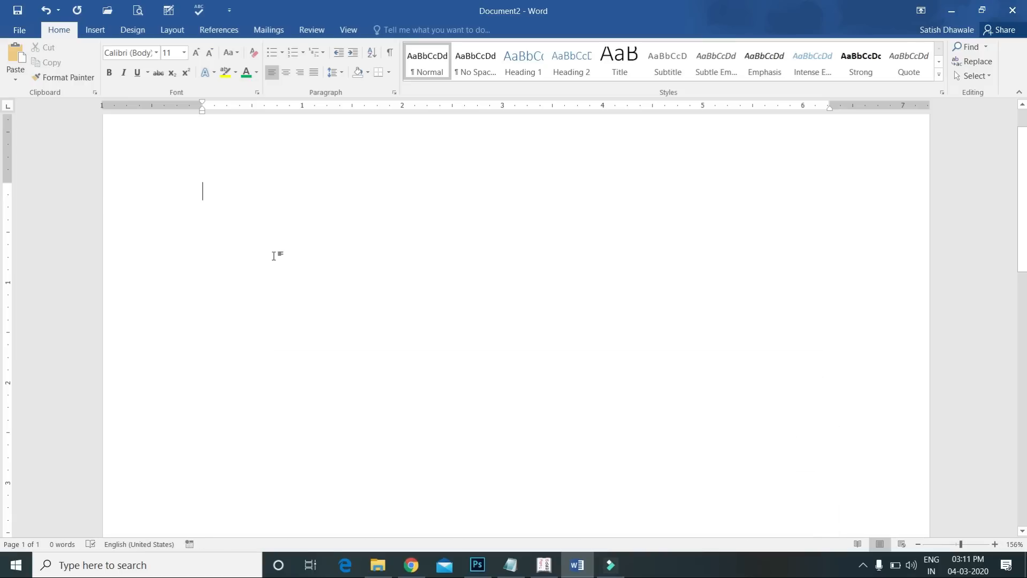
- Open the keyboard shortcut customization from the ribbon options and show the commands of the Insert Tab category
left_click(19, 30)
left_click(21, 296)
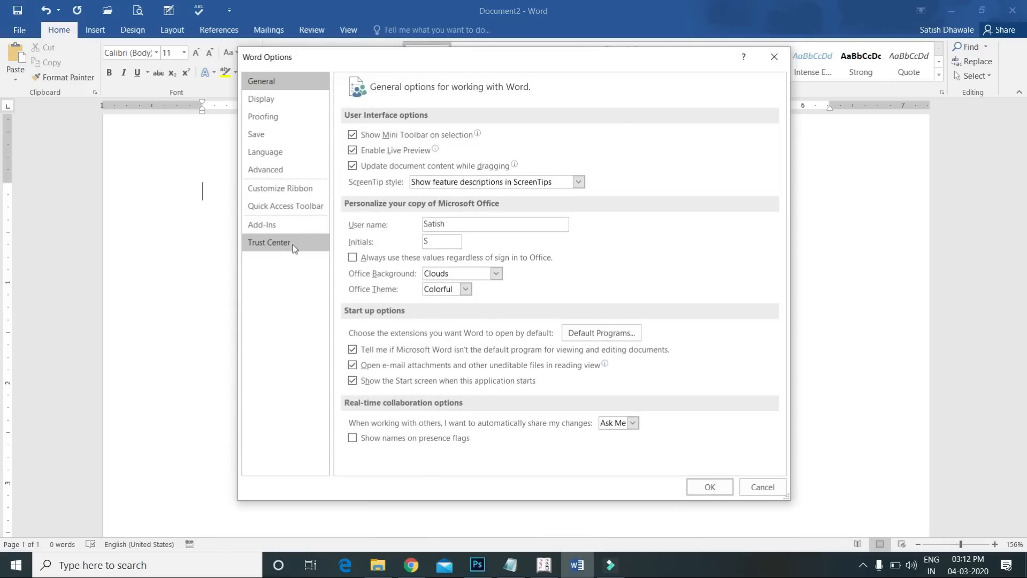
left_click(291, 190)
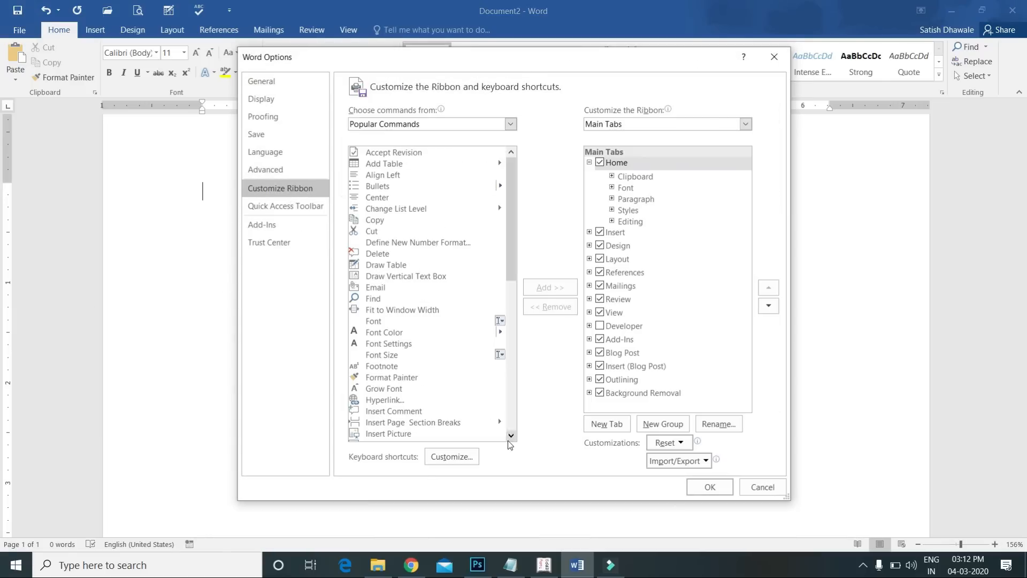
left_click(450, 457)
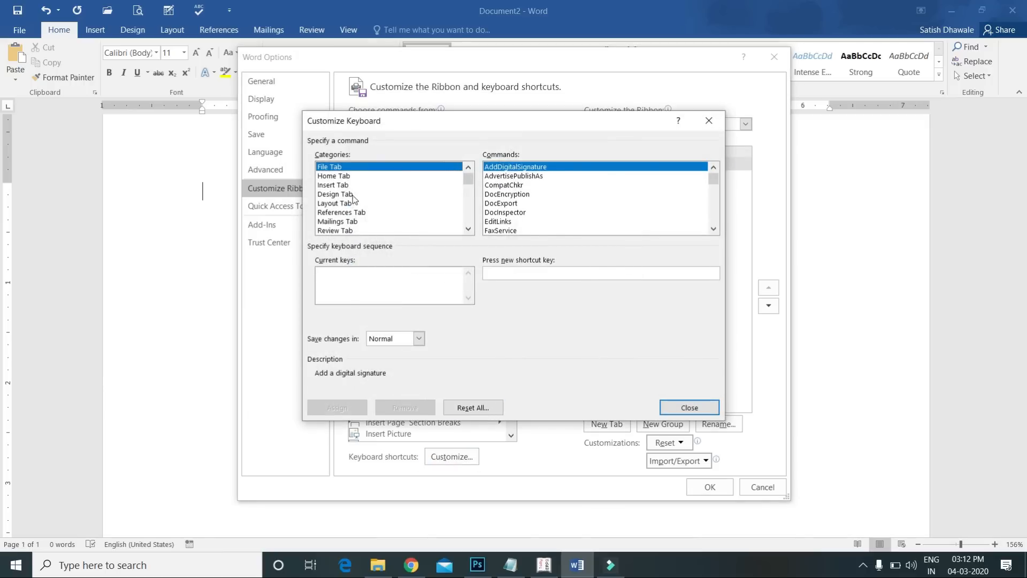
left_click(345, 185)
left_click(349, 176)
left_click(349, 185)
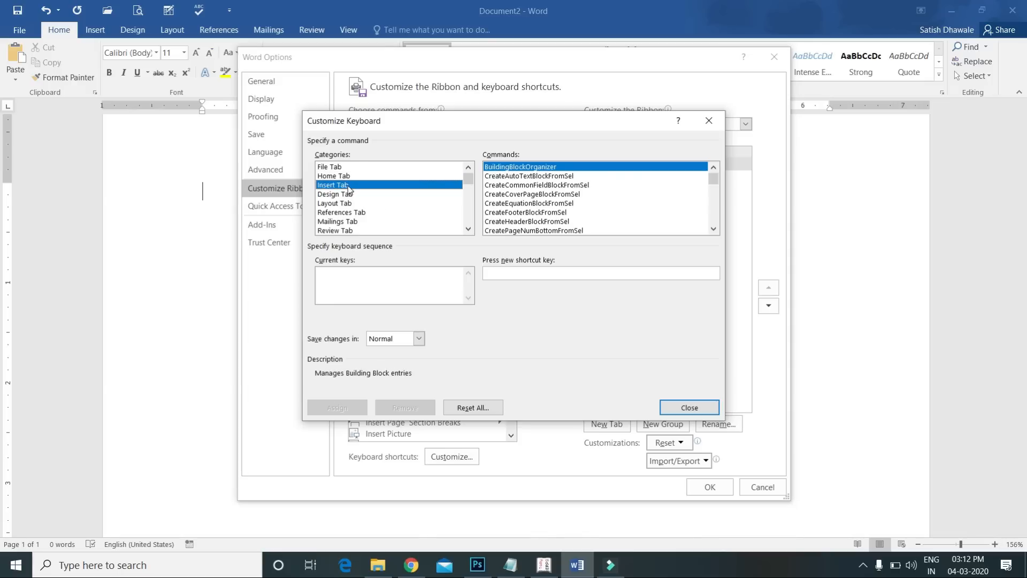
- Assign the shortcut Ctrl+2 to the InsertPicture command and accept the options
left_click(713, 229)
left_click(713, 229)
left_click(713, 229)
left_click(713, 229)
left_click(713, 229)
left_click(713, 229)
left_click(713, 228)
left_click(713, 229)
left_click(713, 229)
left_click(713, 229)
left_click(713, 228)
left_click(713, 229)
left_click_drag(715, 230, 715, 230)
left_click(714, 229)
left_click(713, 230)
left_click(713, 229)
left_click(713, 230)
left_click(713, 229)
left_click(713, 230)
left_click(714, 230)
left_click(714, 229)
left_click(714, 229)
left_click(713, 229)
left_click(713, 229)
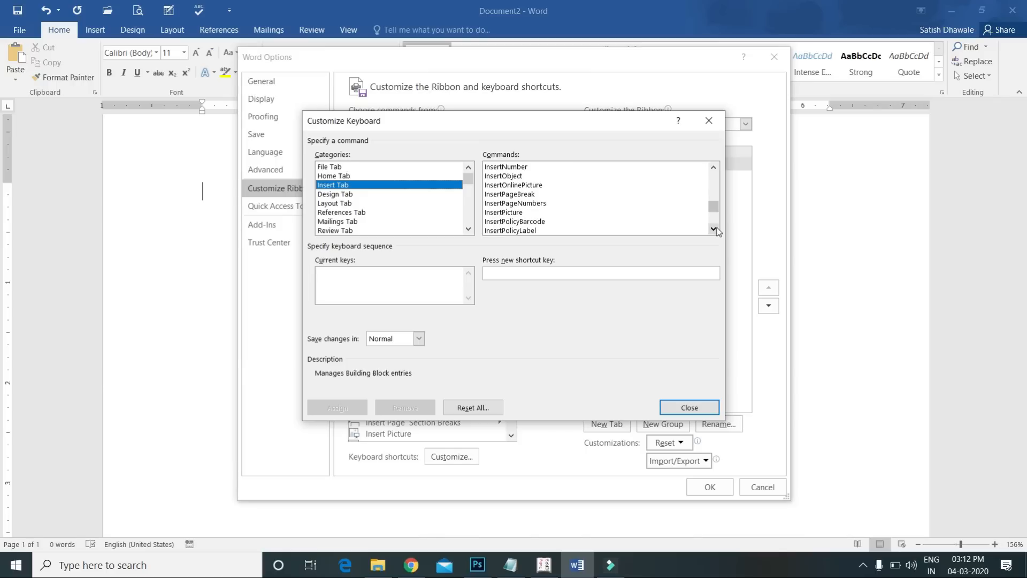
left_click(517, 212)
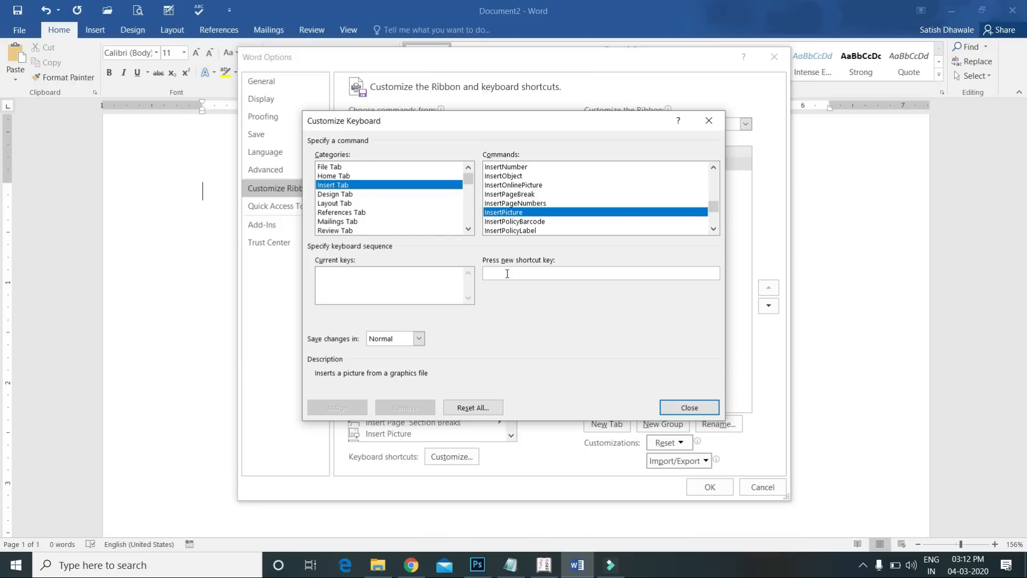
key("ctrl+2")
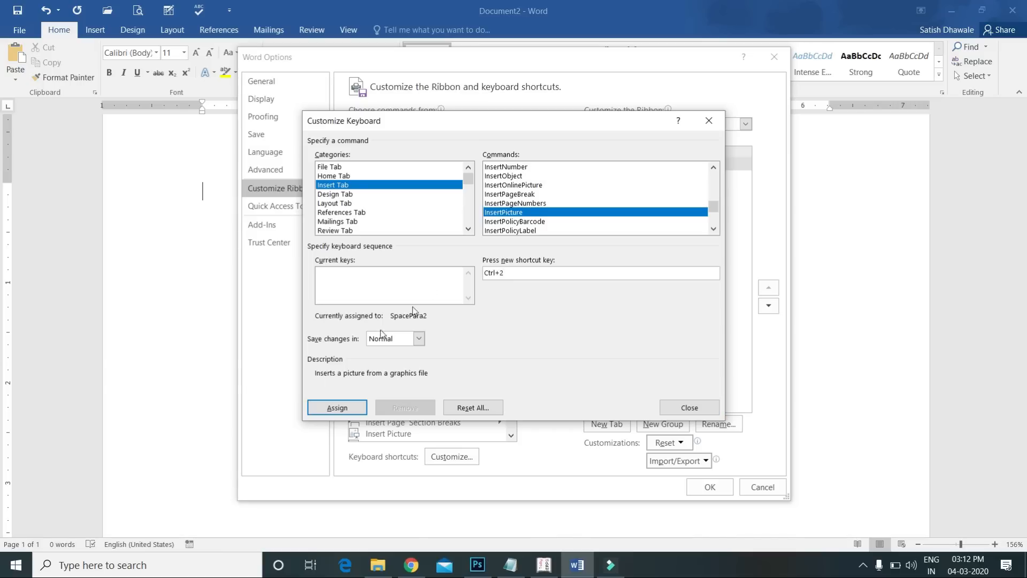
left_click(342, 405)
left_click(690, 407)
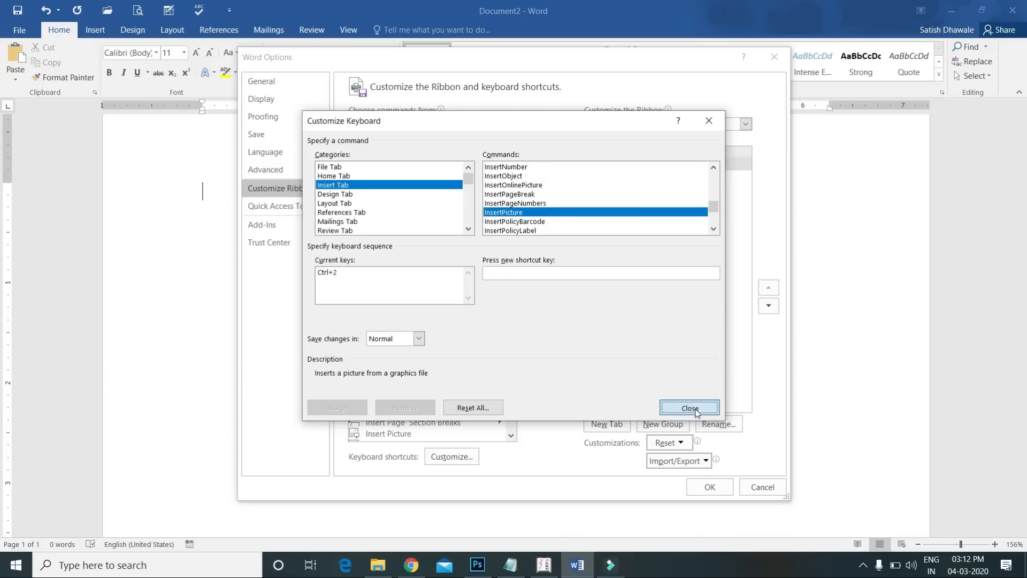
left_click(707, 486)
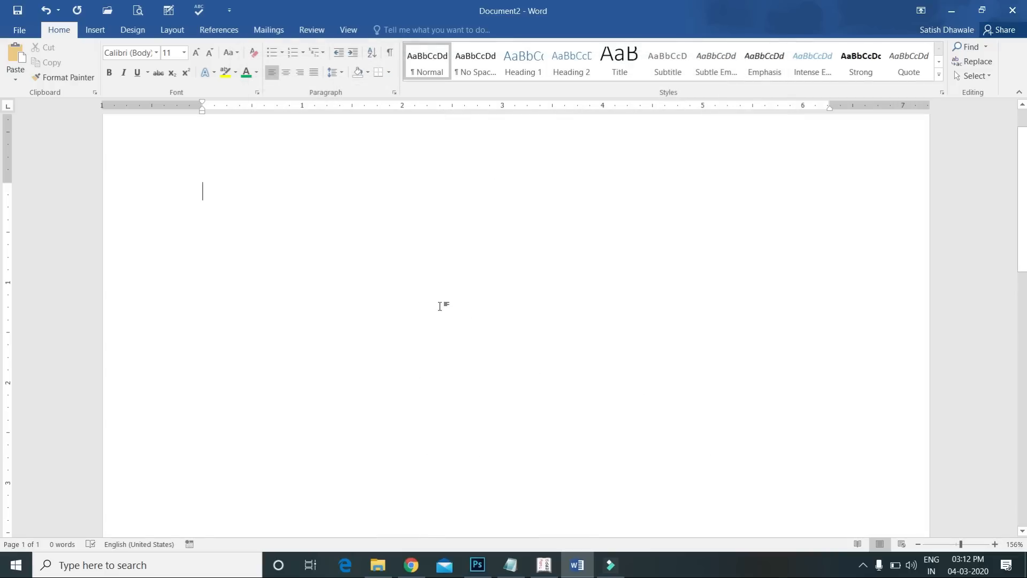
- Test the InsertPicture shortcut by opening the Insert Picture dialog, and close it without inserting a picture
key("ctrl+2")
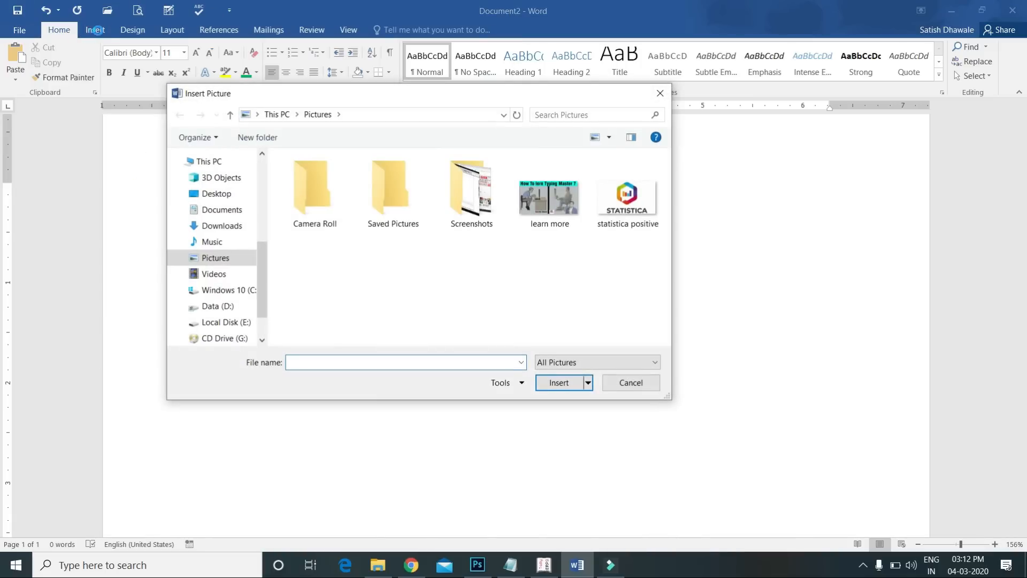
left_click(660, 94)
left_click(96, 31)
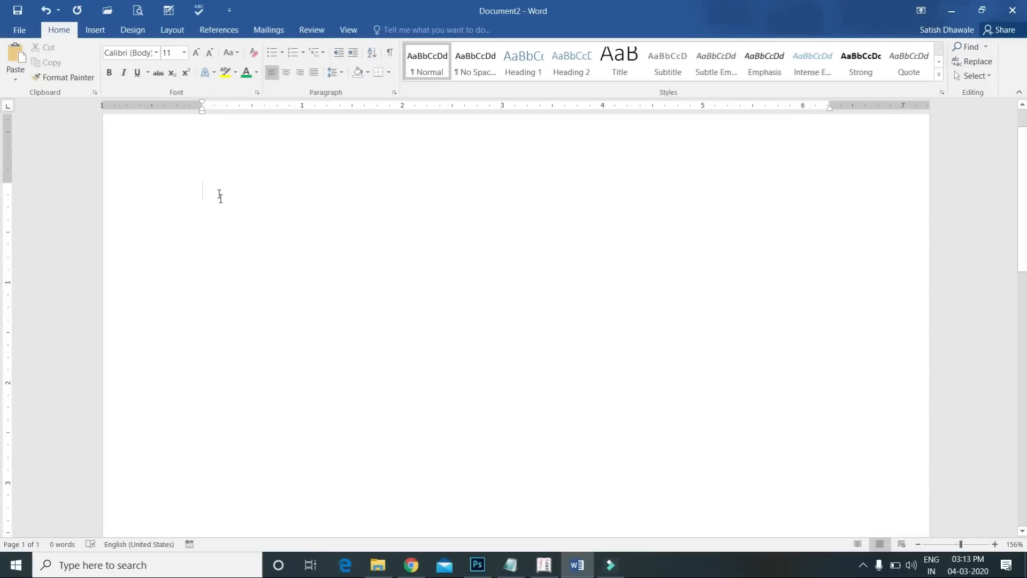
- Set the font to Bahnschrift SemiBold and enter the lines dfgsdfsdfsd and fsd
left_click(156, 52)
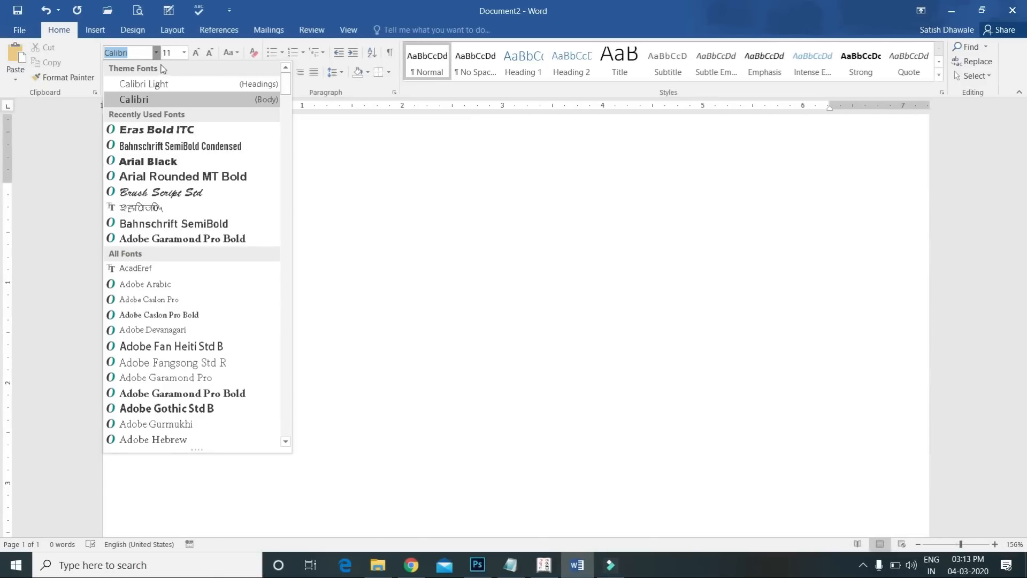
left_click(190, 229)
type("dfgsdfsdfsd")
key("Return")
type("fsd")
key("Return")
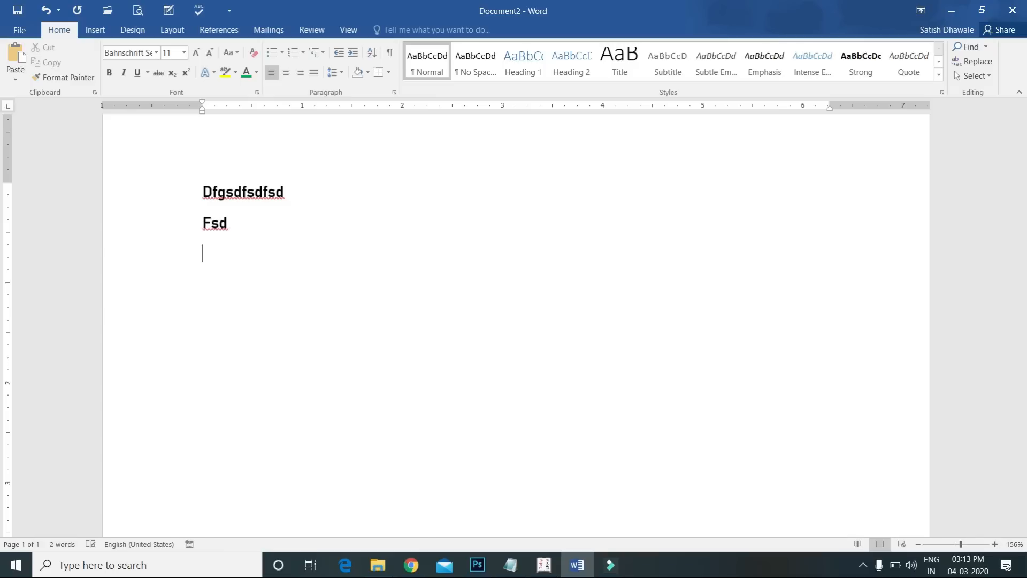
- Enter ksfjkr in the Shivaji05 font on the third line and clear all the text from the document
left_click(157, 53)
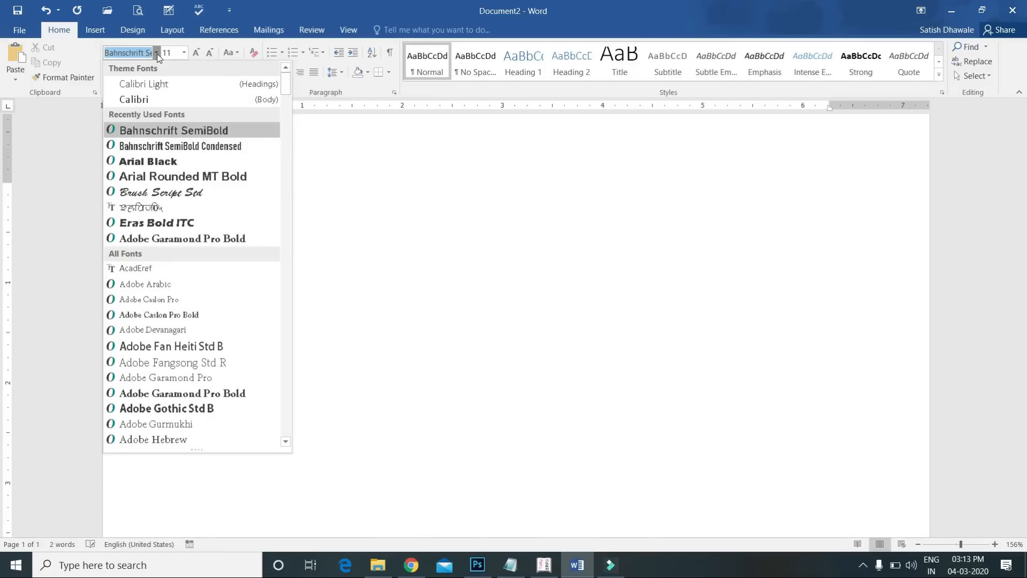
left_click(153, 207)
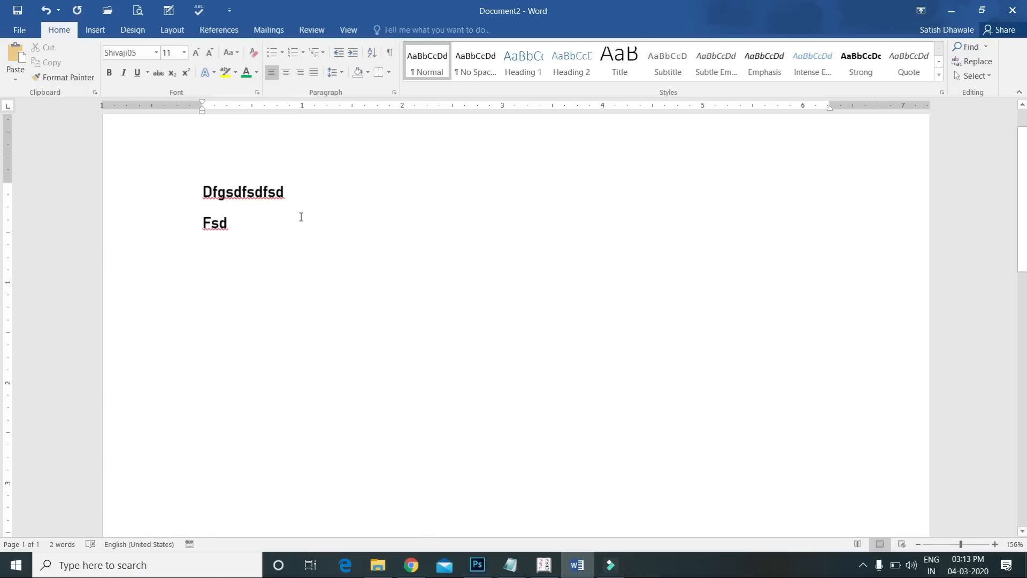
type("ksfjkr")
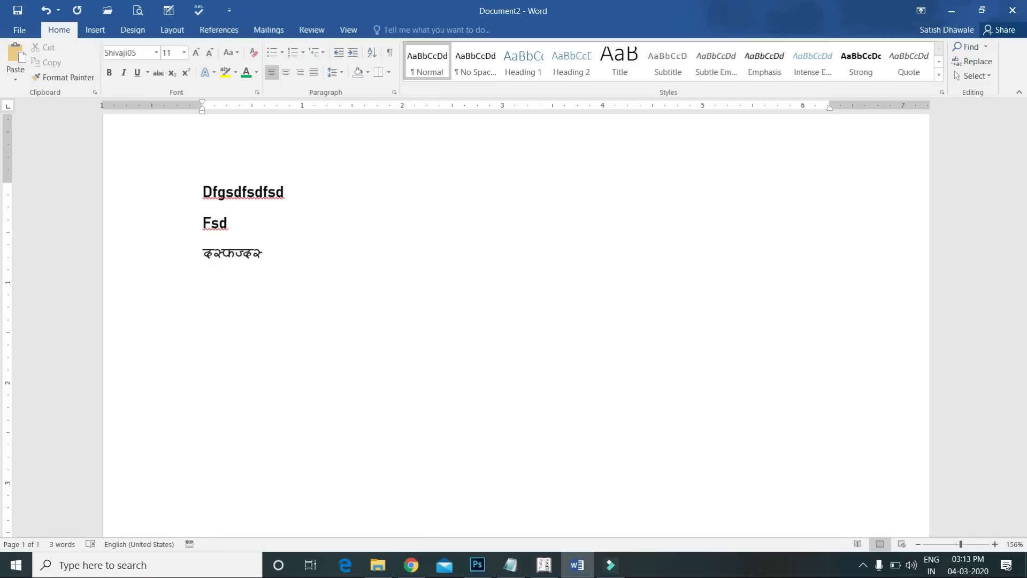
key("ctrl+a")
key("BackSpace")
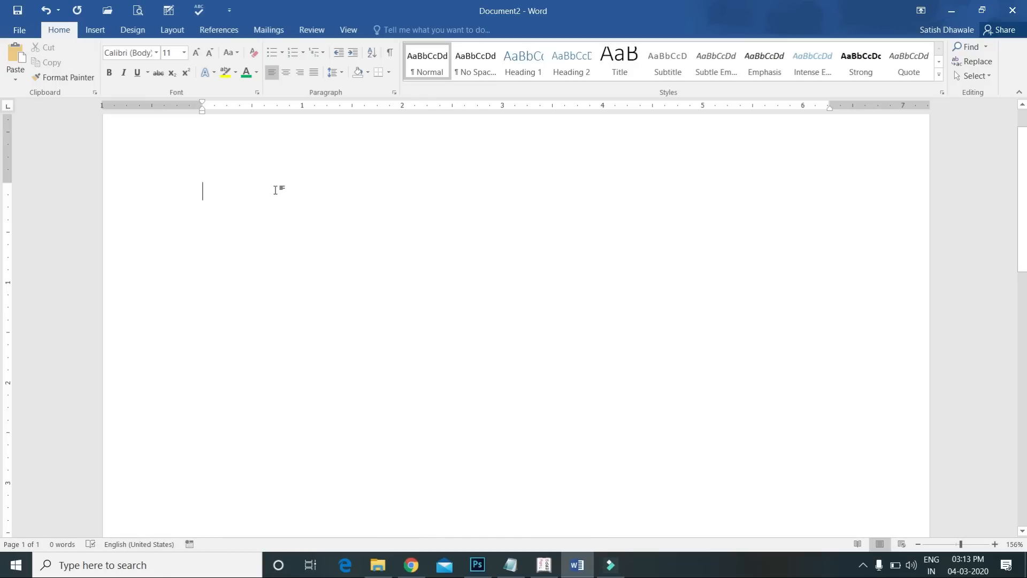
- Open the keyboard shortcut customization from the ribbon options and show the Fonts category
left_click(23, 33)
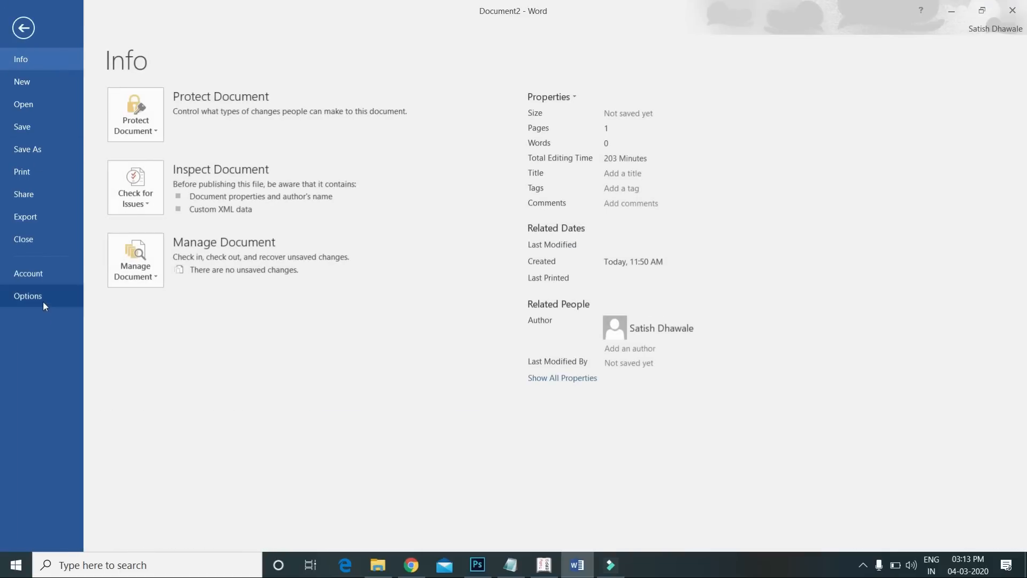
left_click(28, 296)
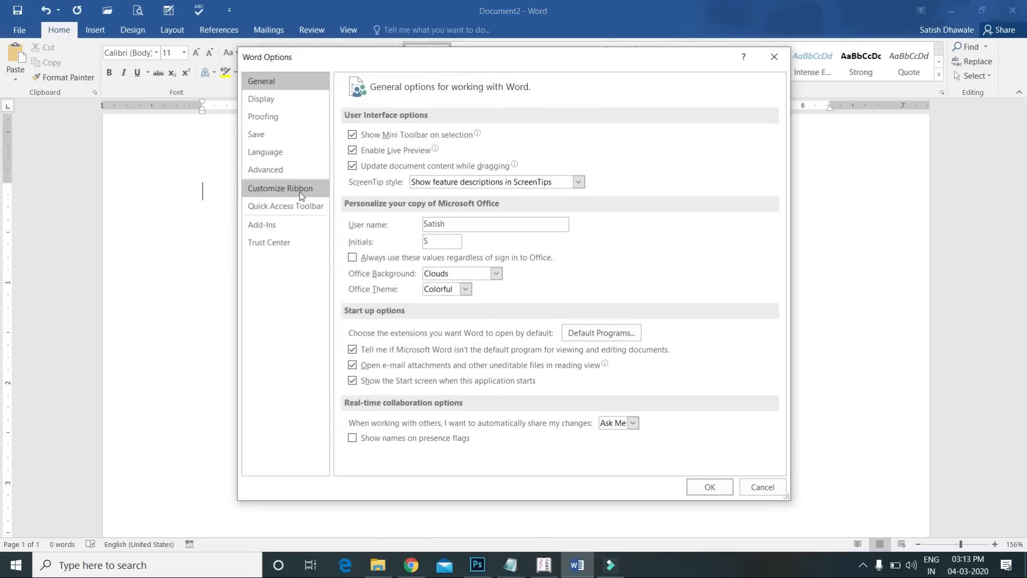
left_click(300, 191)
left_click(452, 458)
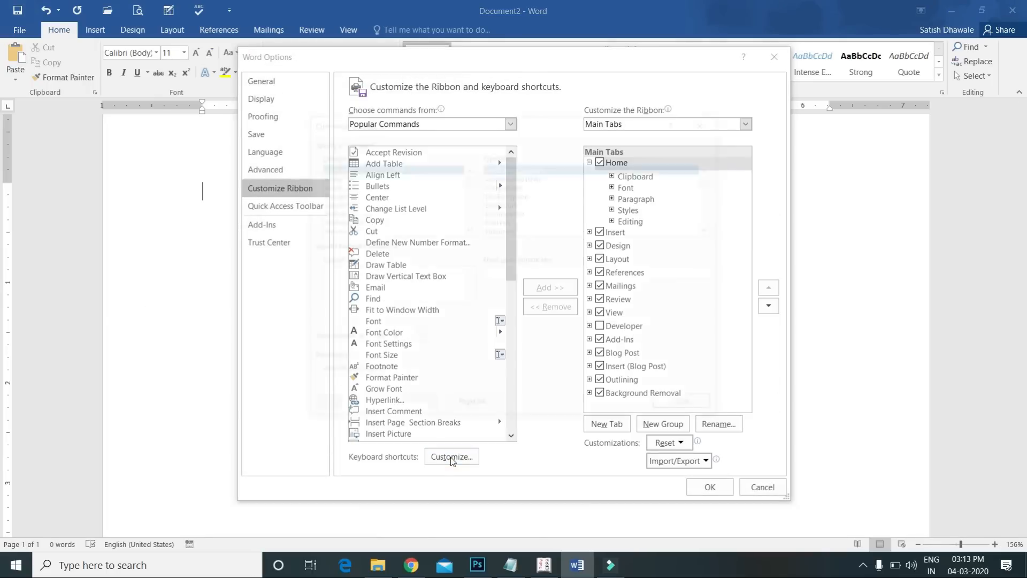
left_click(386, 175)
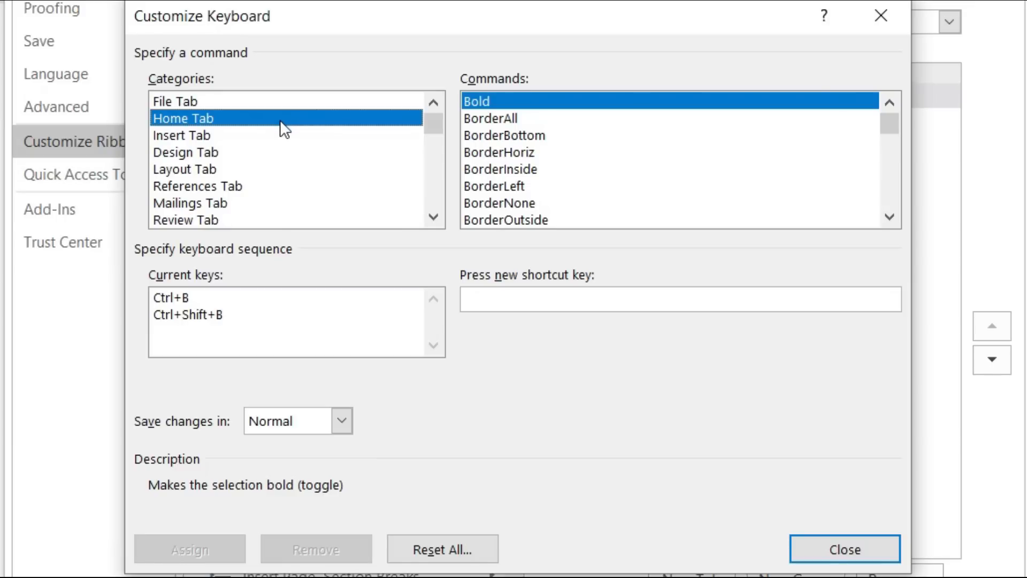
scroll(281, 123, "down", 12)
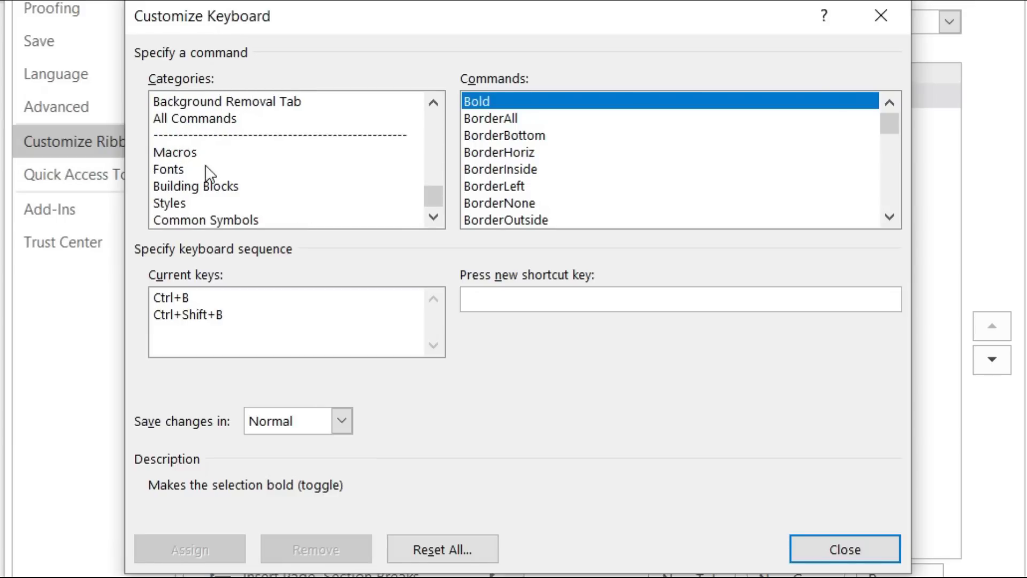
left_click(198, 170)
mouse_move(436, 193)
left_mouse_down()
mouse_move(440, 114)
mouse_move(439, 195)
left_mouse_up()
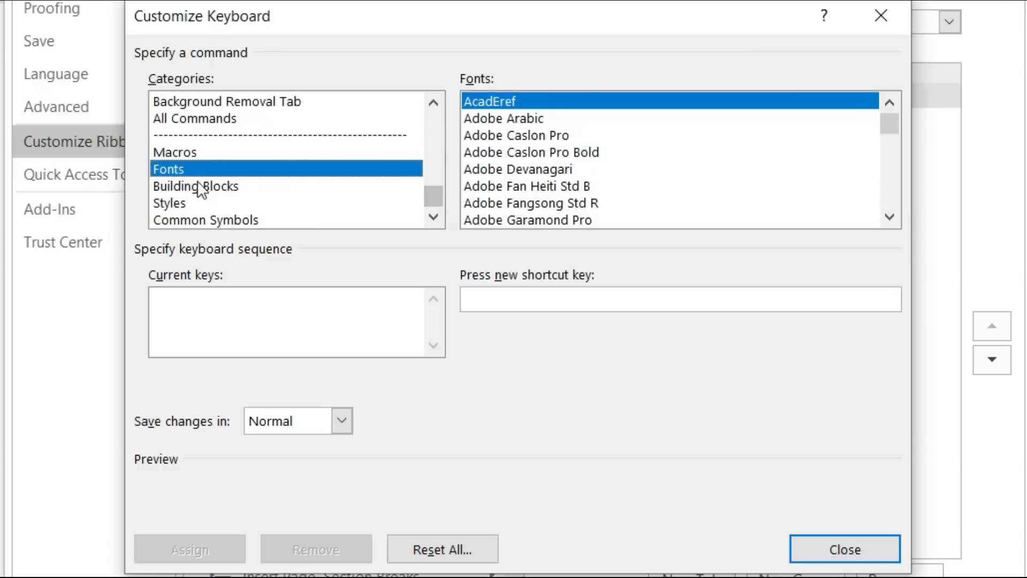
- Assign the keyboard shortcut Ctrl+3 to the Calibri font, saving the change in Normal
left_click(502, 298)
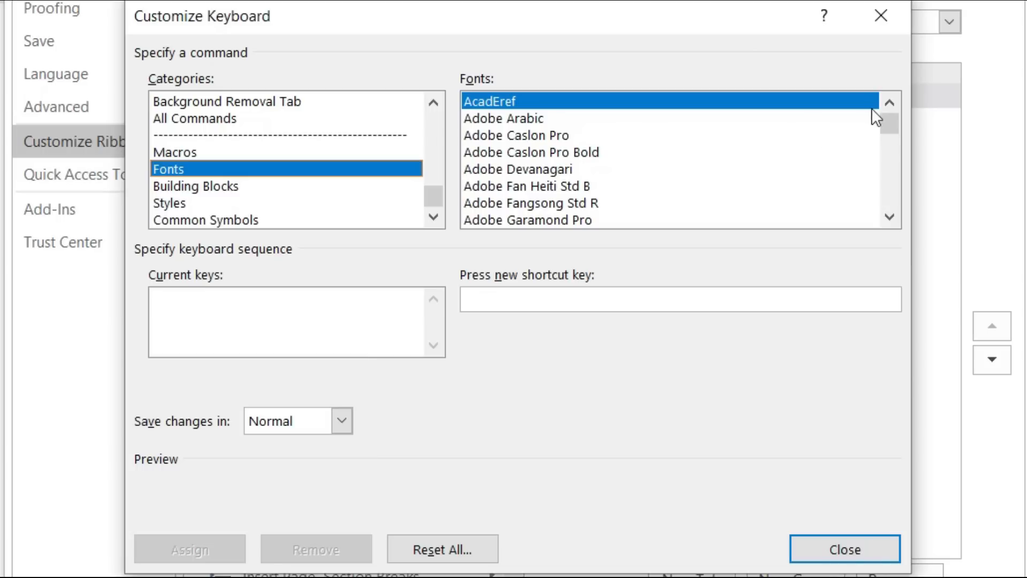
scroll(884, 123, "down", 2)
left_click(587, 203)
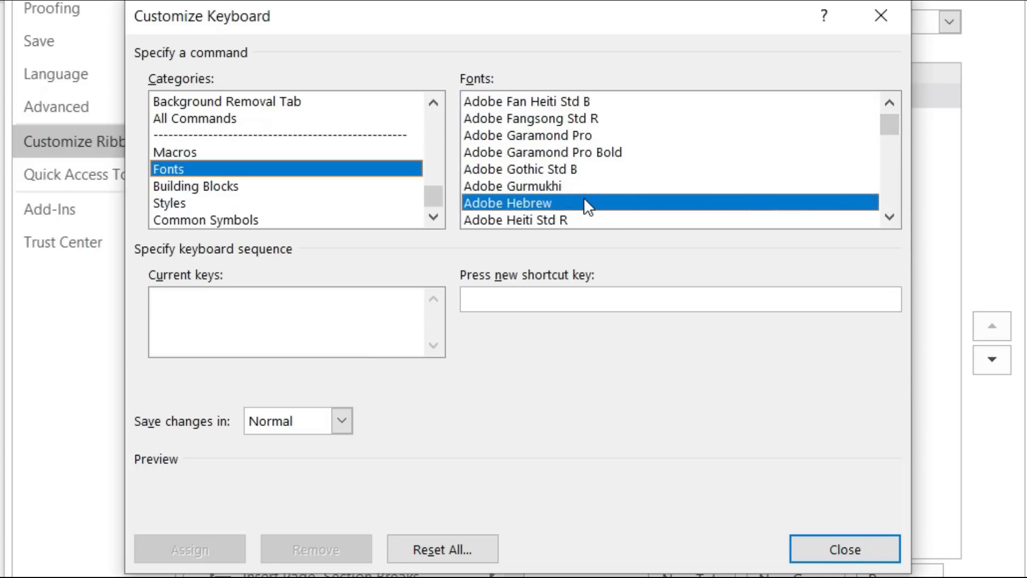
key("c")
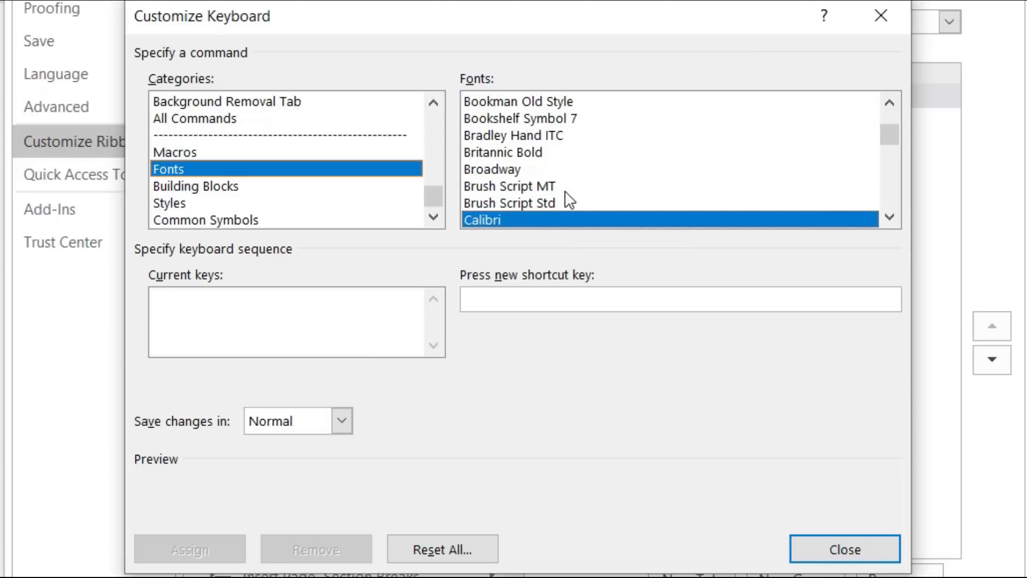
left_click(502, 299)
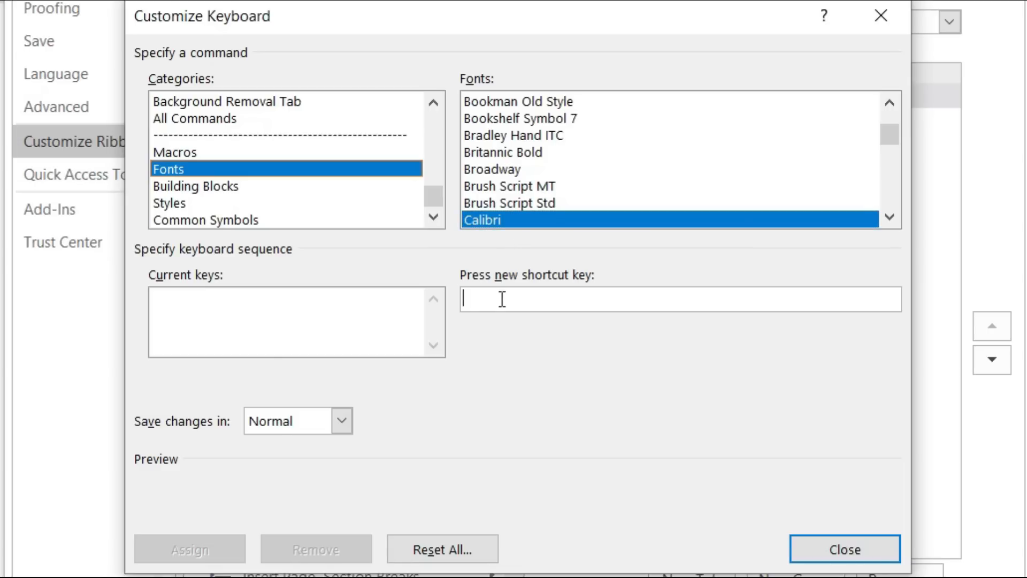
key("ctrl+3")
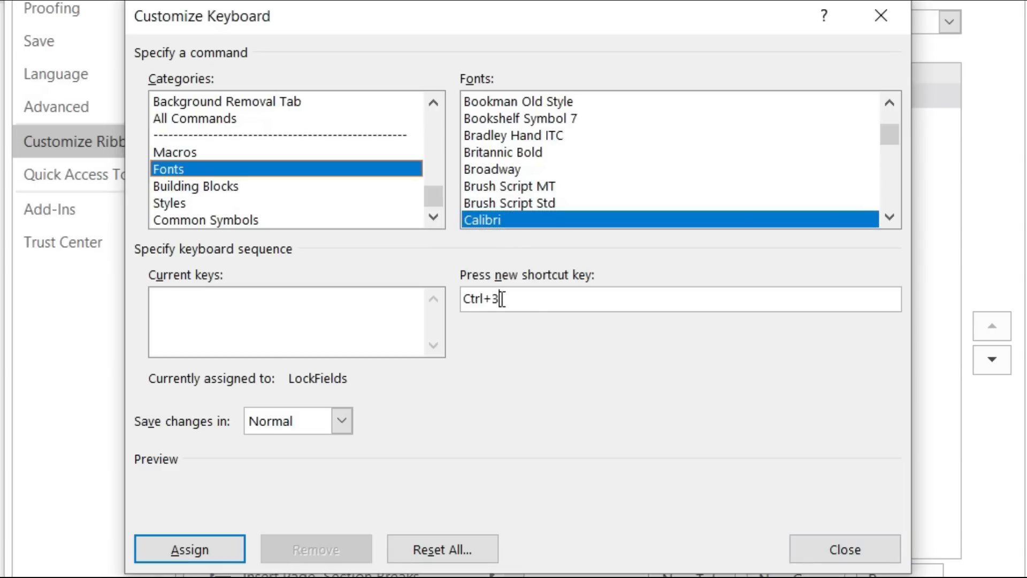
left_click(212, 552)
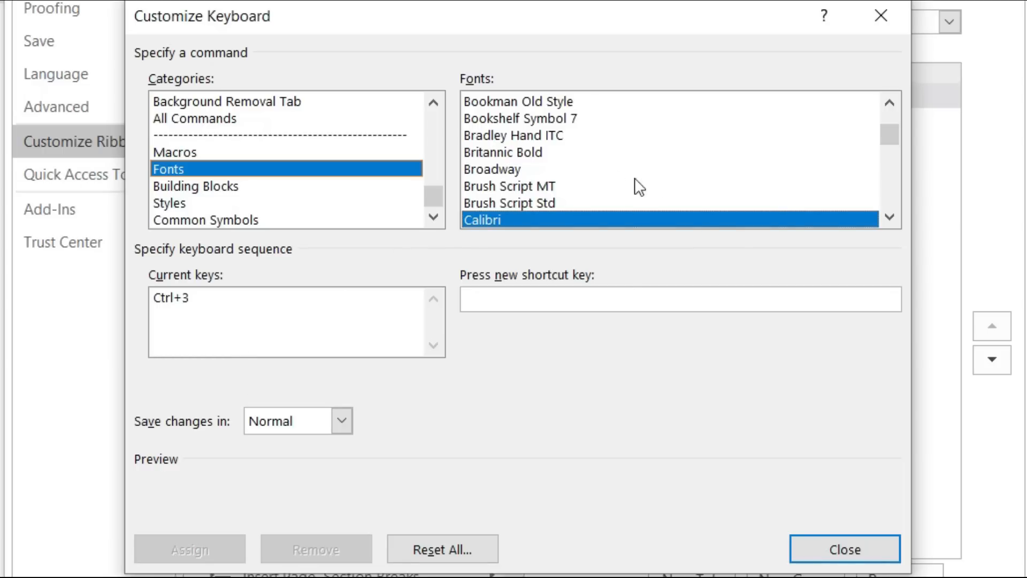
- Assign the keyboard shortcut Ctrl+4 to the Shivaji05 font, and close the keyboard customization and the options, accepting the changes
left_click(550, 169)
type("sh")
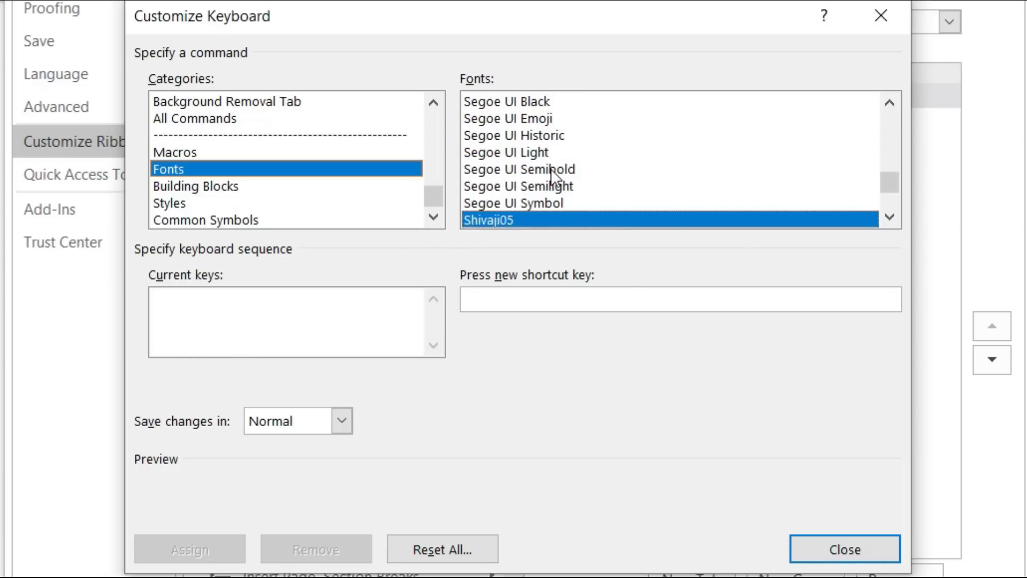
left_click(495, 300)
key("ctrl+4")
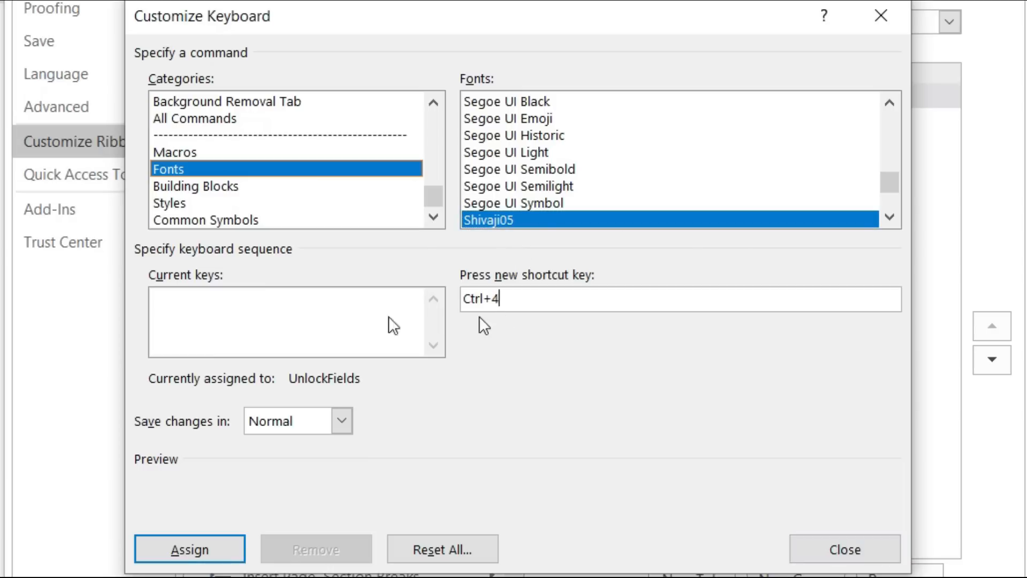
left_click(164, 555)
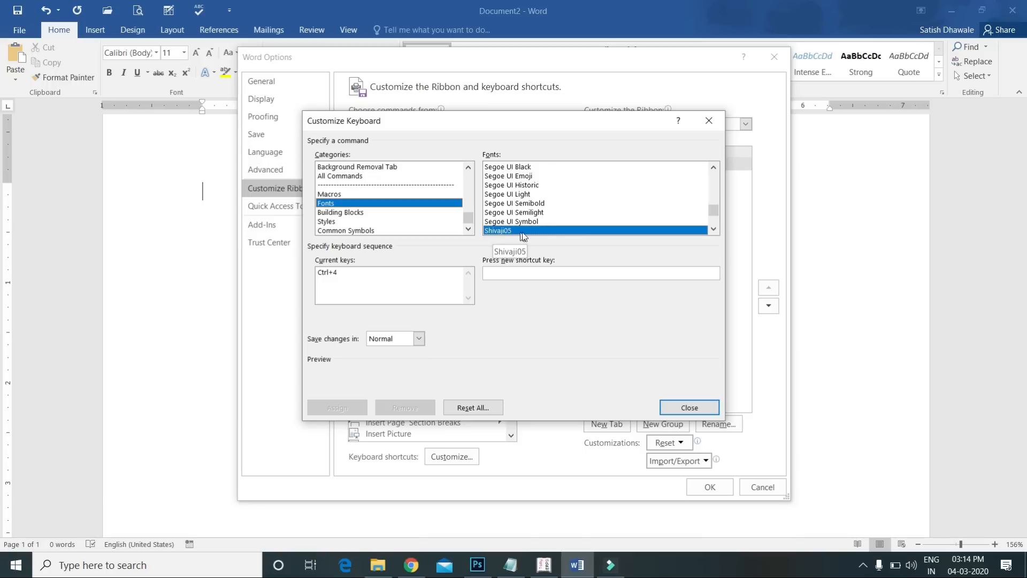
left_click(500, 273)
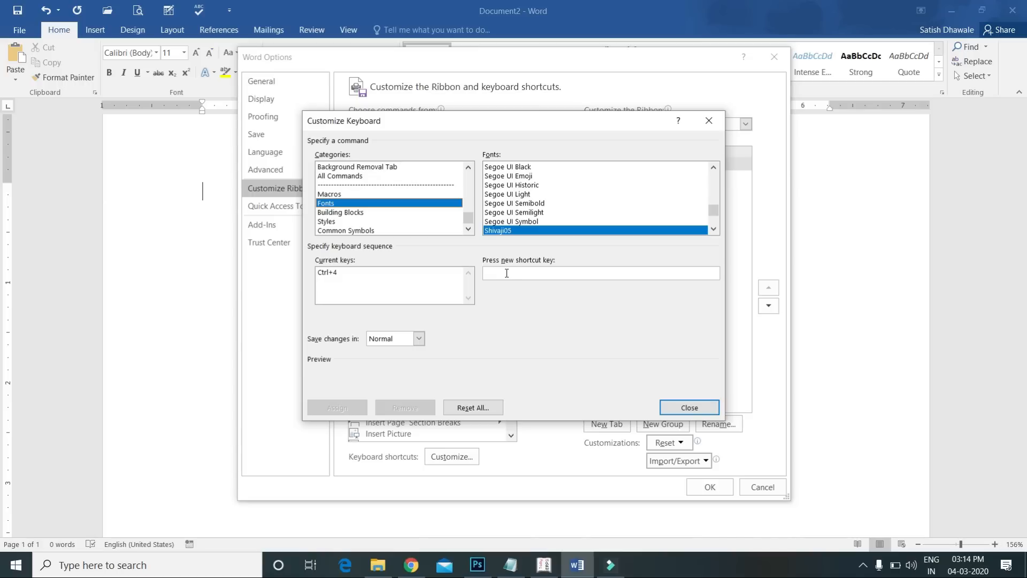
left_click(689, 408)
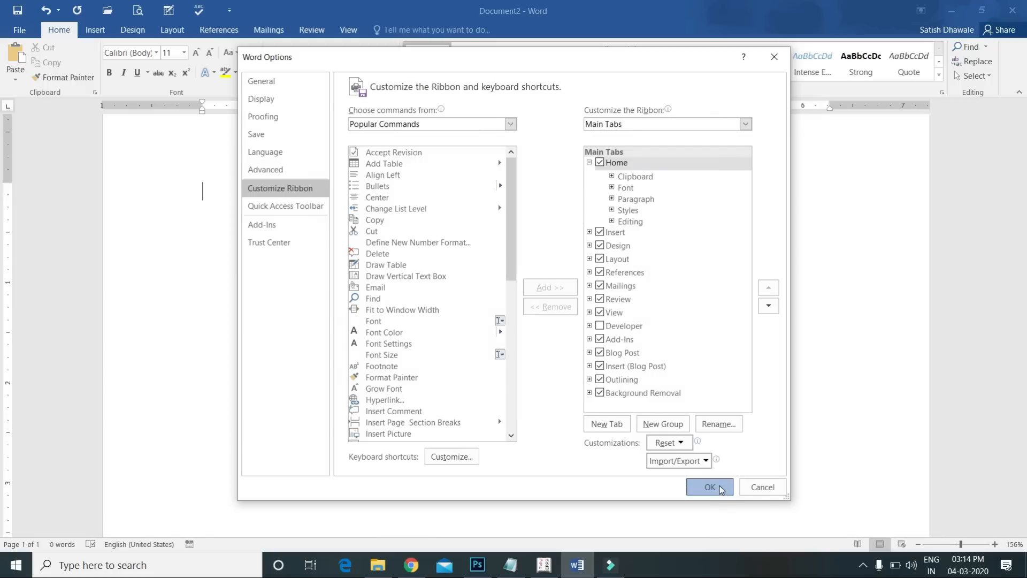
left_click(720, 489)
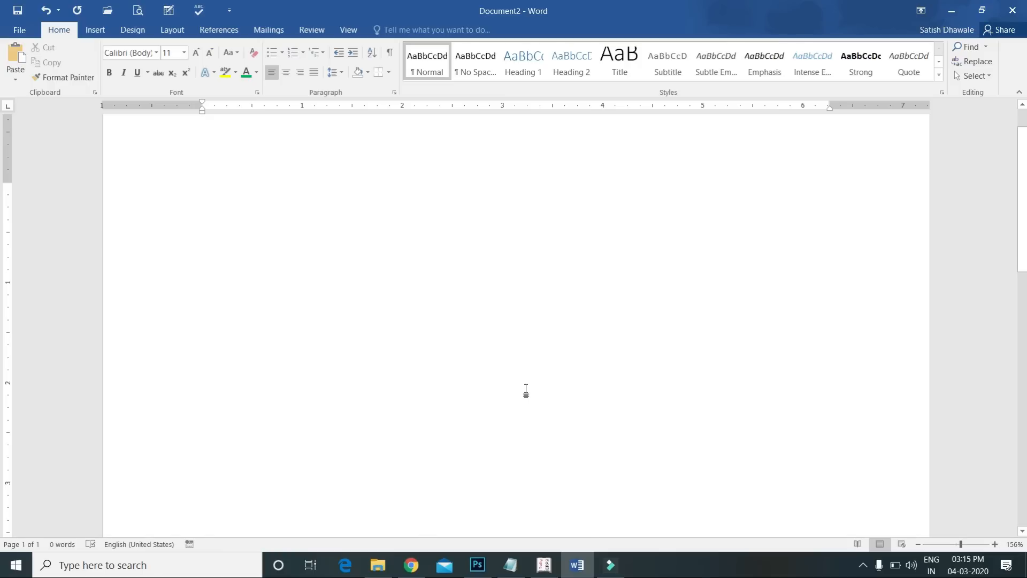
- Enter Hello on the first line, and switch to the Shivaji05 font for the three lines djflkdjsdfsd, dsf and sdfsdfds
type("hello")
key("Return")
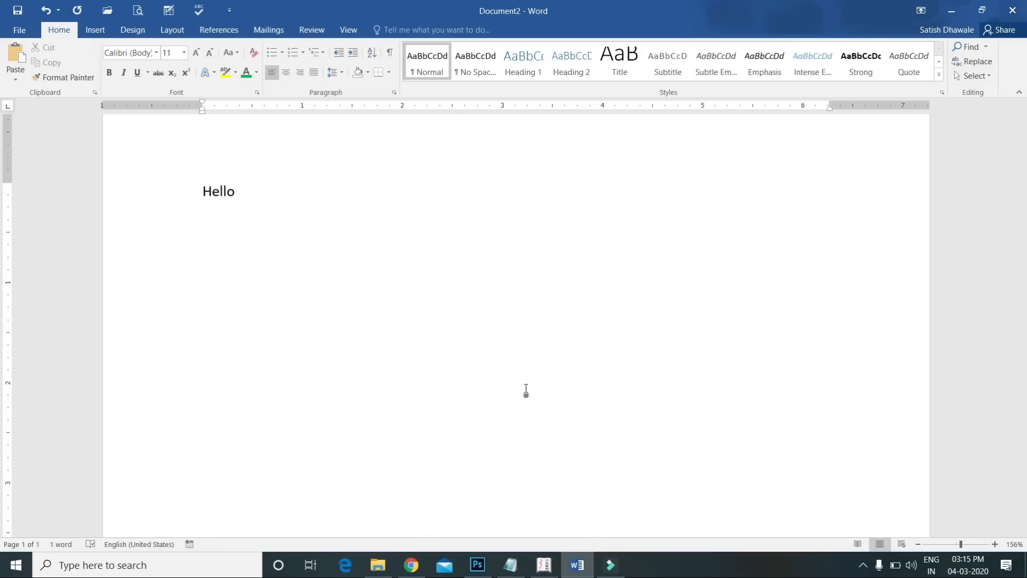
key("alt+s")
type("djflkdjsdfsd")
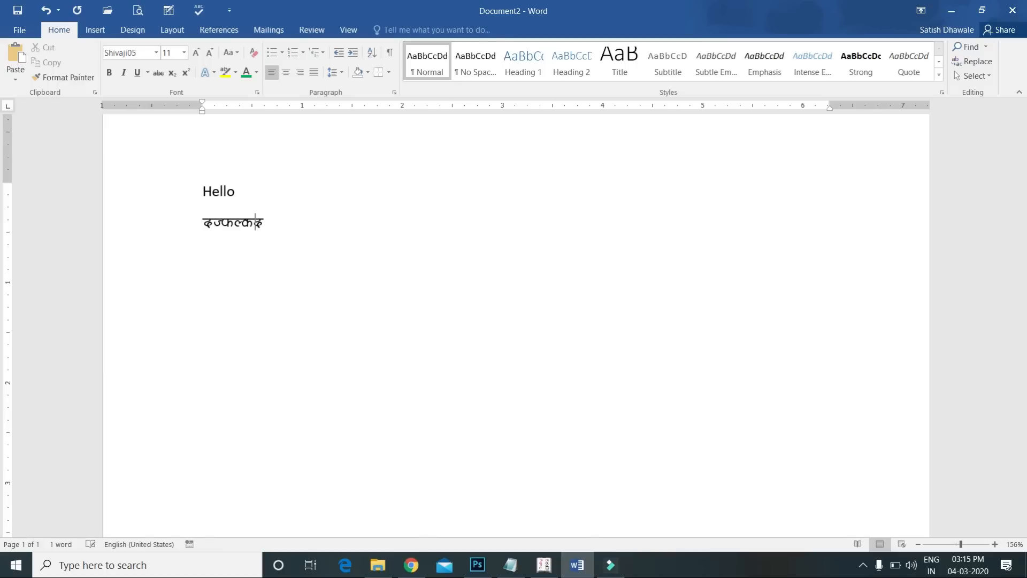
key("Return")
type("dsf")
key("Return")
type("adfsdfds")
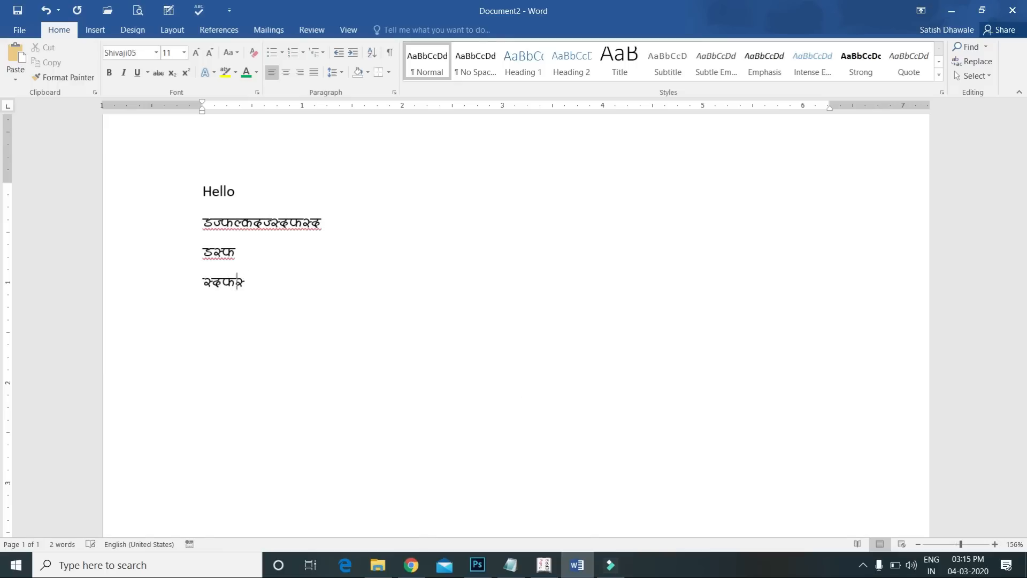
- Switch to the Calibri font on a new line and enter the lines dkfksddskf;dskfsdfdsfds and ds
key("Return")
key("alt+c")
type("dkfksddskf;dskfsdfdsfds")
key("Return")
type("ds")
key("Return")
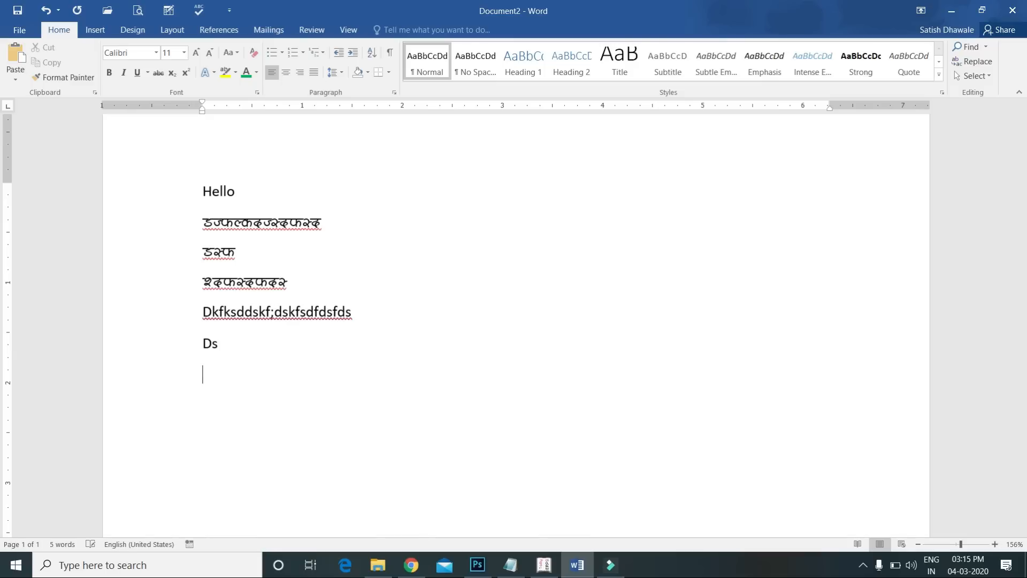